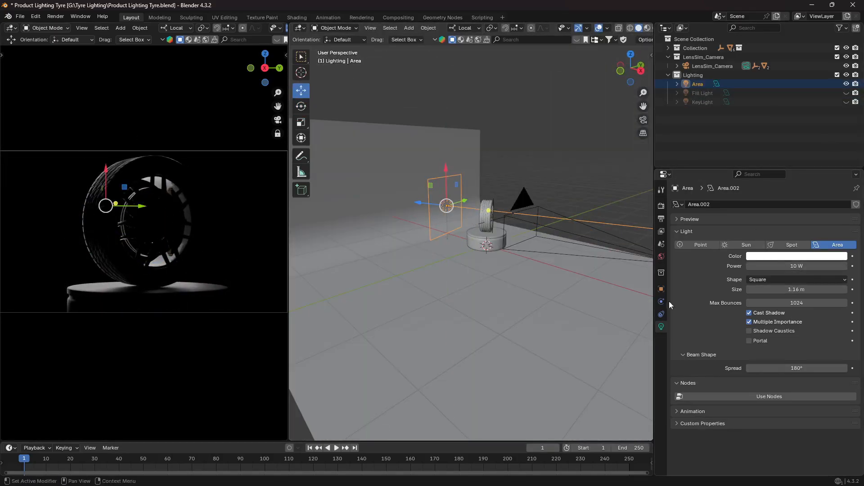
pyautogui.click(662, 289)
pyautogui.scroll(-10, 682, 360)
pyautogui.click(682, 411)
pyautogui.click(487, 216)
pyautogui.keyDown('shift'); pyautogui.click(460, 195); pyautogui.keyUp('shift')
pyautogui.click(778, 408)
pyautogui.click(853, 419)
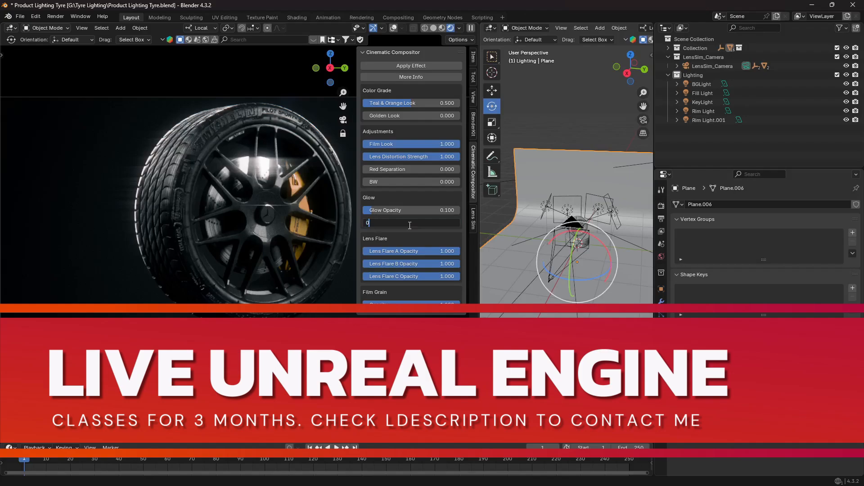
# Render a still image of the finished tyre scene.
pyautogui.click(55, 17)
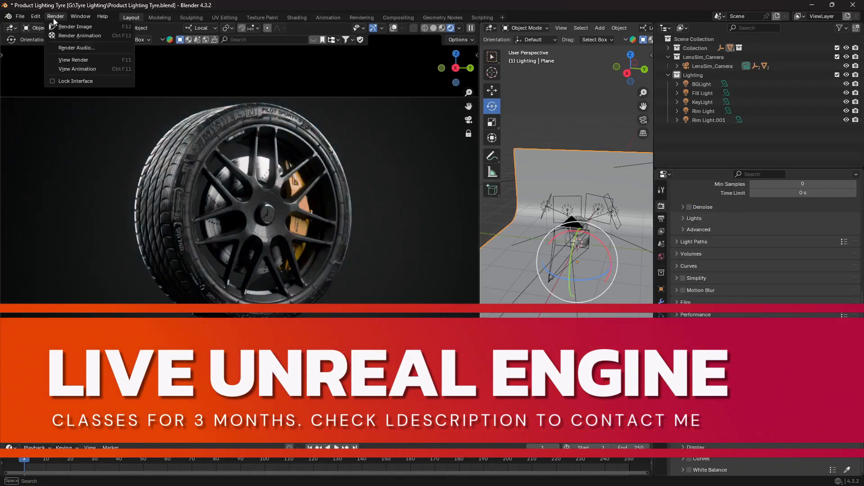
pyautogui.click(76, 27)
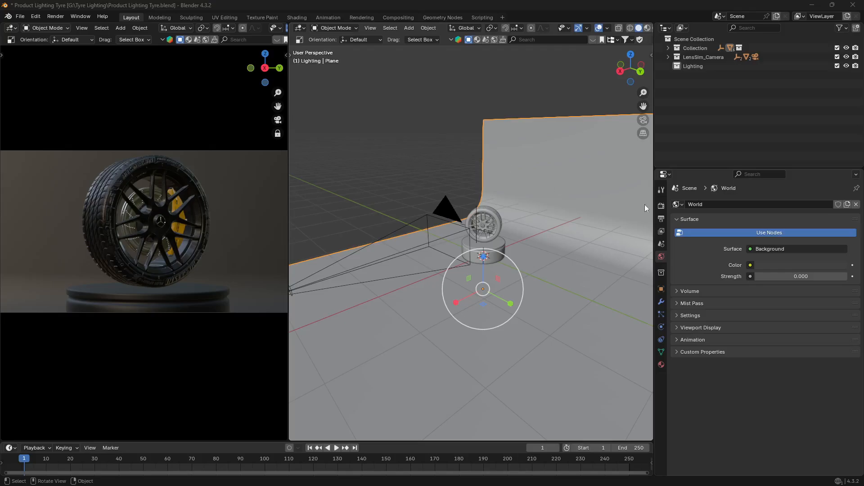
# Switch the render engine from EEVEE to Cycles and show the camera view in rendered shading.
pyautogui.click(661, 206)
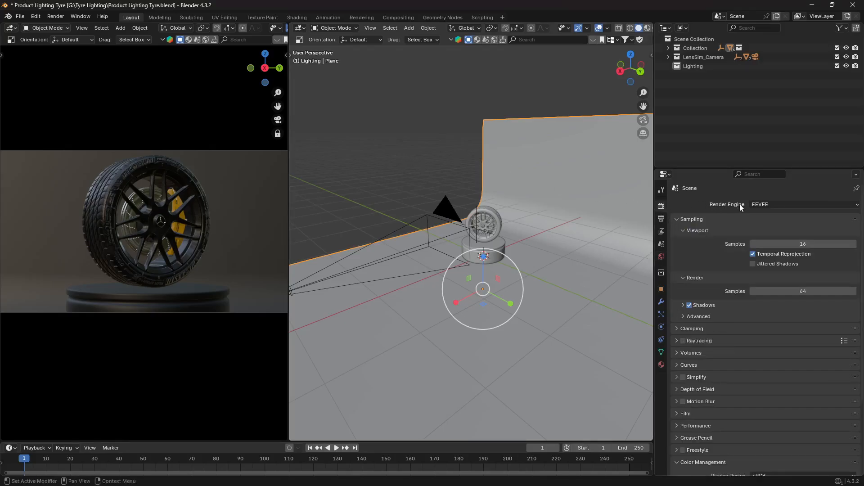
pyautogui.click(774, 205)
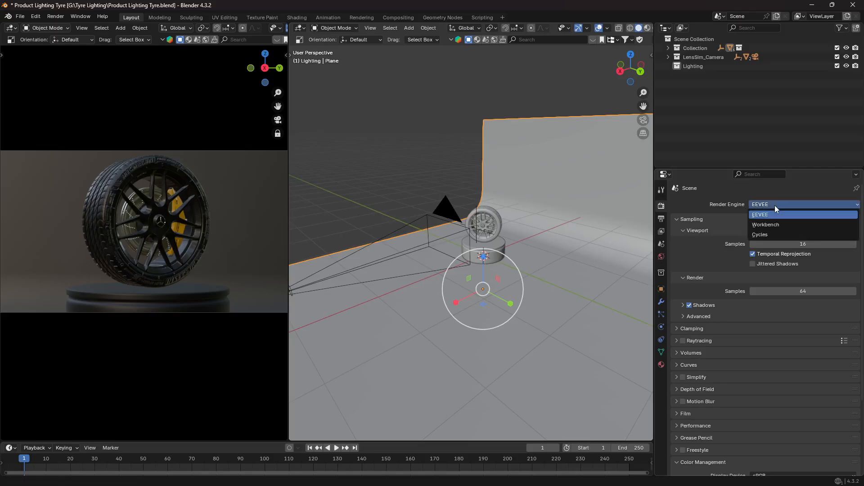
pyautogui.click(771, 234)
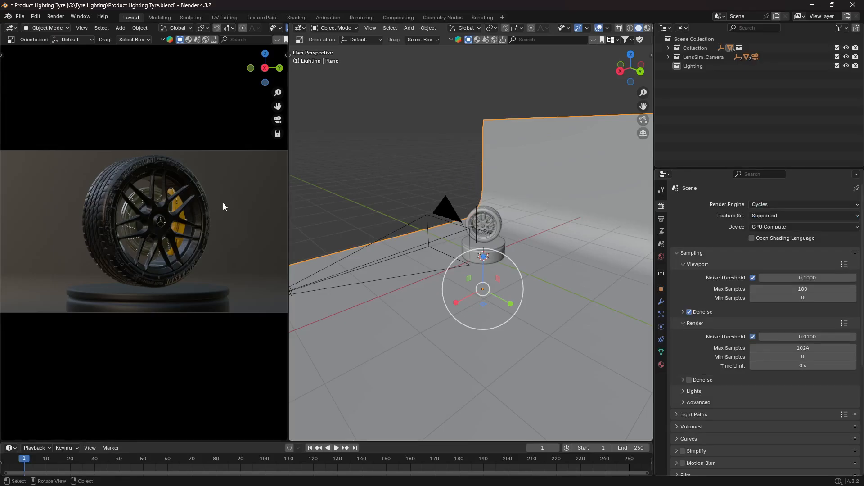
pyautogui.press('z')
pyautogui.click(225, 152)
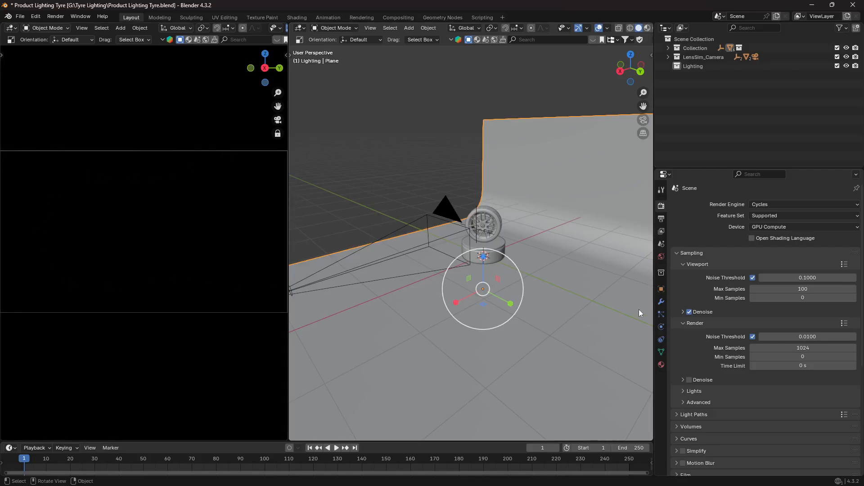
# Set the world background strength to 1.
pyautogui.click(661, 257)
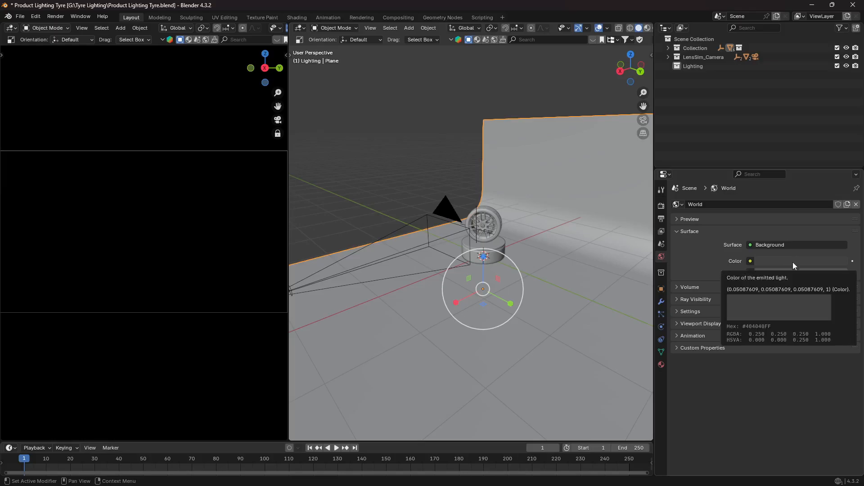
pyautogui.click(800, 273)
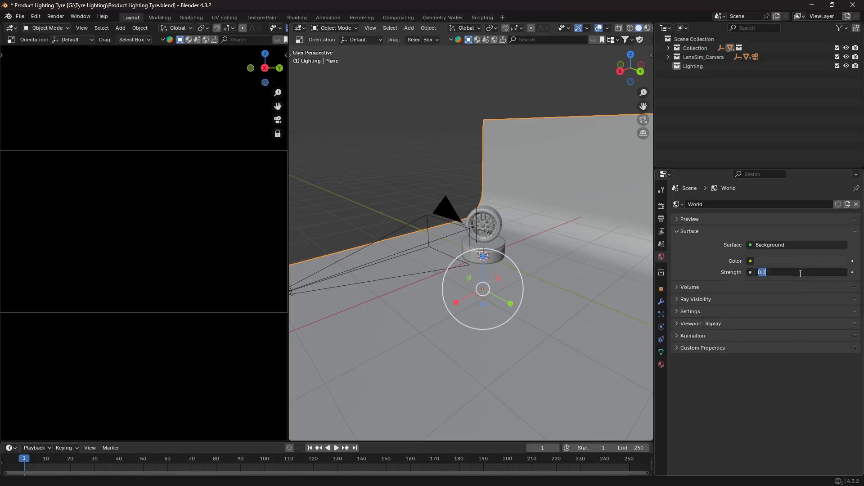
pyautogui.write('1')
pyautogui.press('Return')
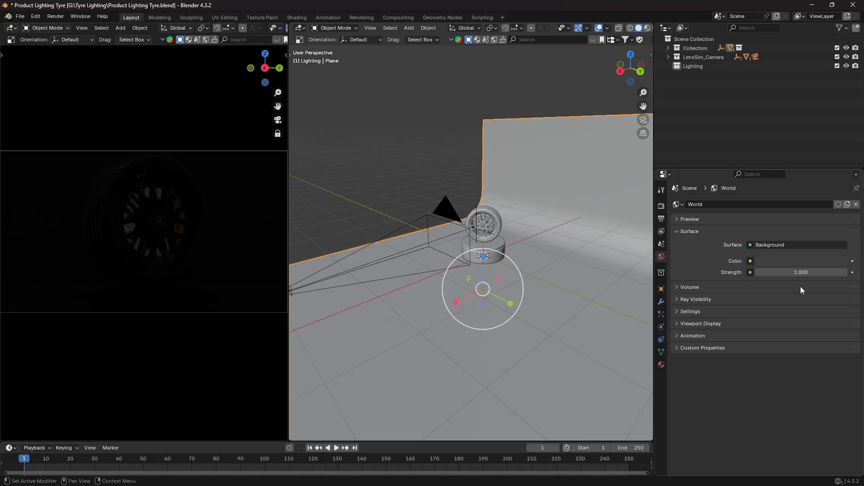
# Set the world background colour to pure black and save the file.
pyautogui.click(809, 261)
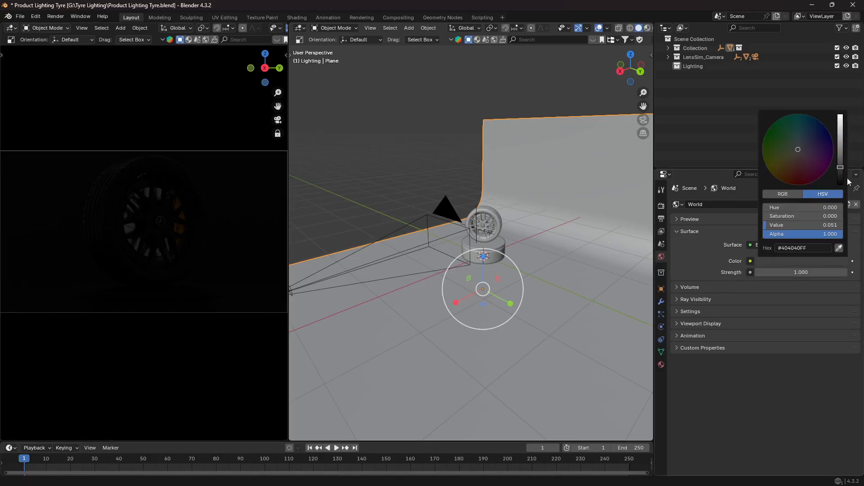
pyautogui.moveTo(842, 166); pyautogui.dragTo(840, 185)
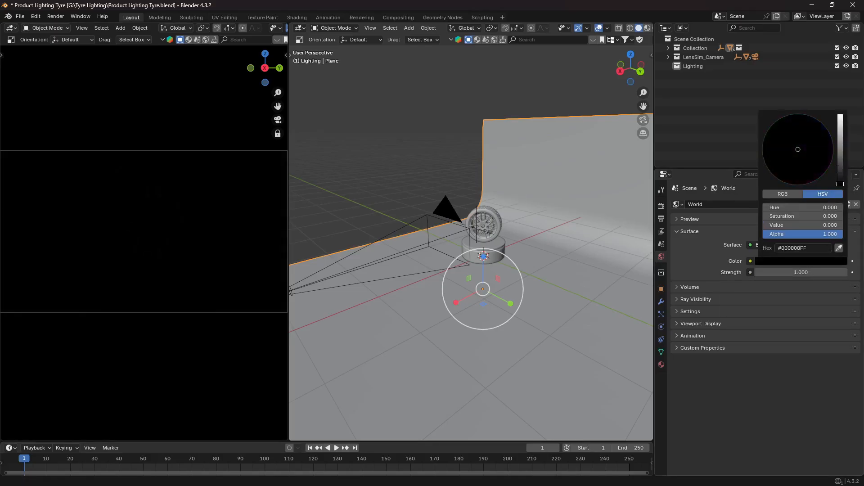
pyautogui.click(409, 180)
pyautogui.hotkey('ctrl', 's')
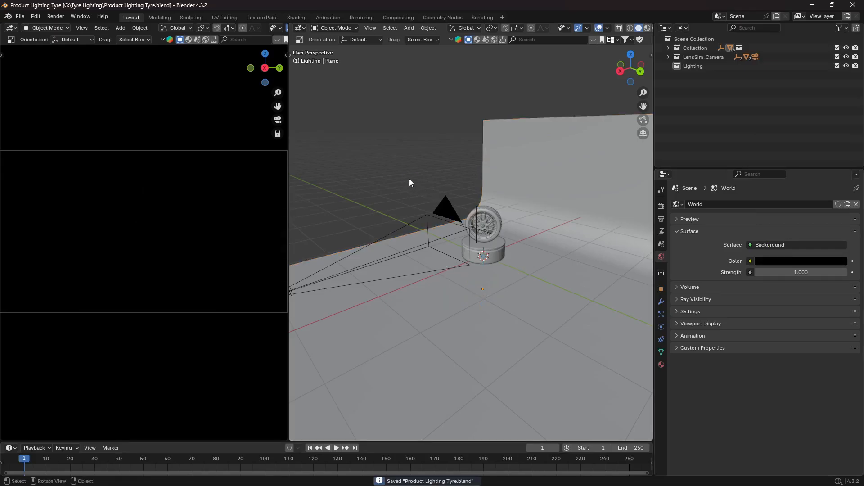
# Set the Cycles render device to GPU Compute.
pyautogui.click(661, 219)
pyautogui.click(661, 205)
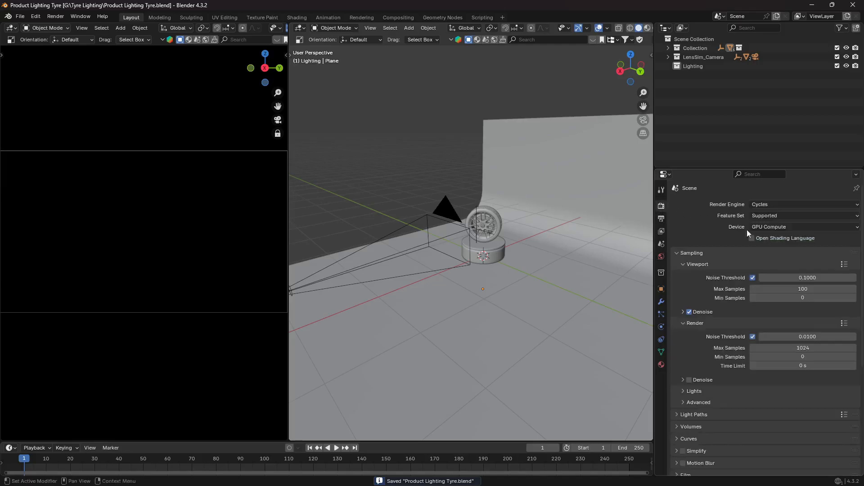
pyautogui.click(775, 231)
pyautogui.click(769, 244)
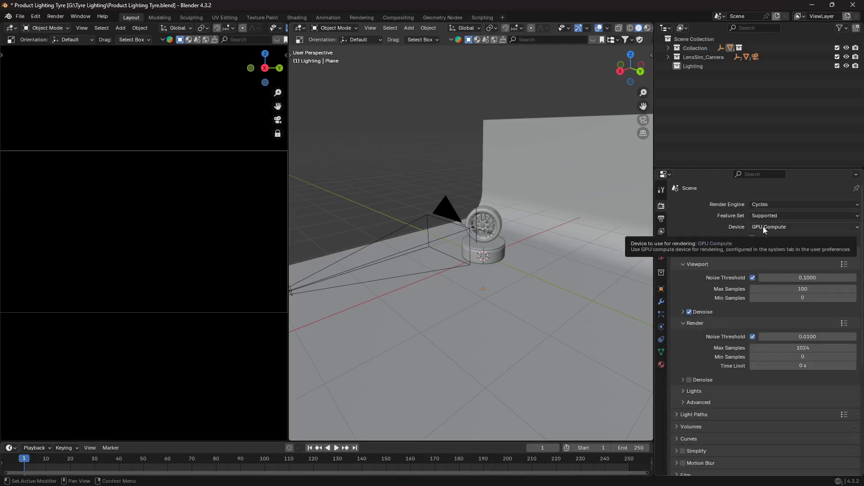
pyautogui.click(763, 227)
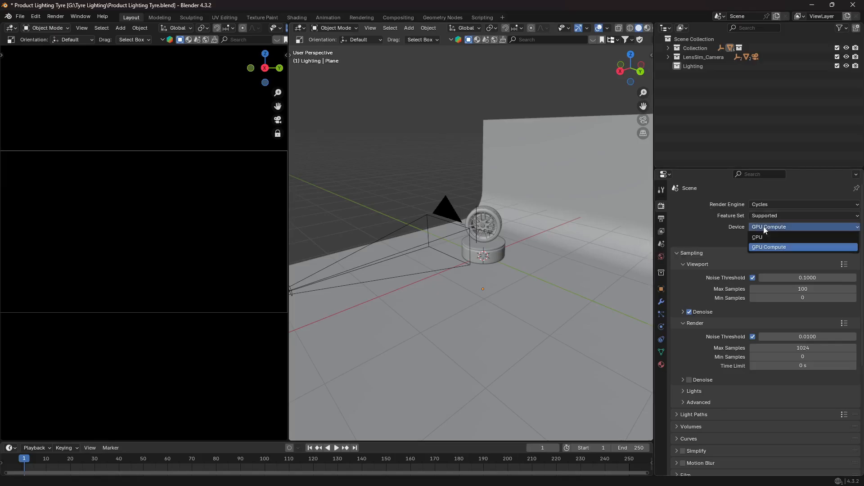
pyautogui.click(768, 245)
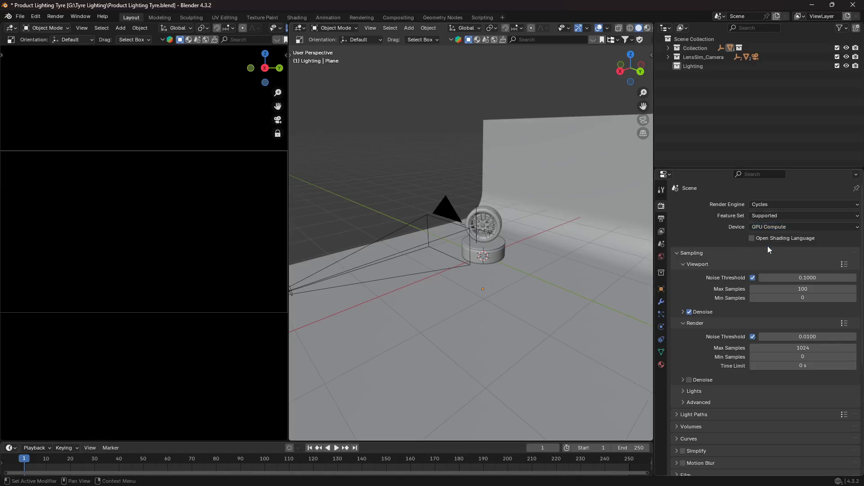
# Check which Cycles render device is enabled in the system preferences, and close the preferences.
pyautogui.click(36, 16)
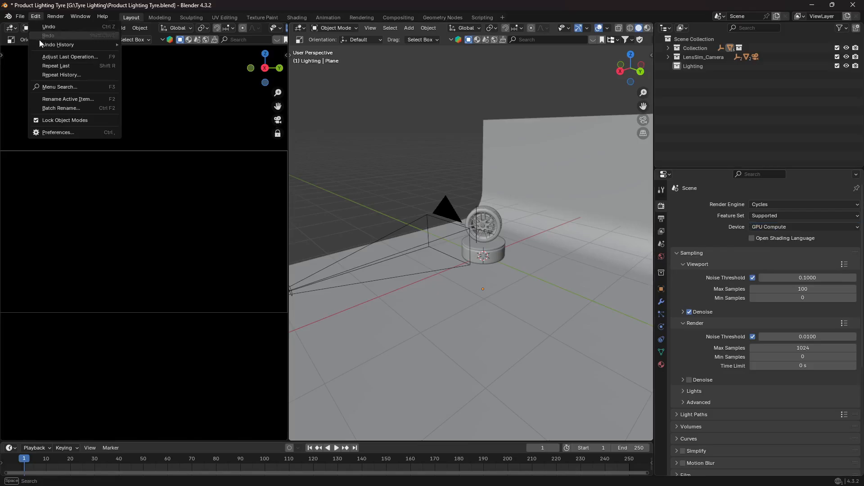
pyautogui.click(68, 133)
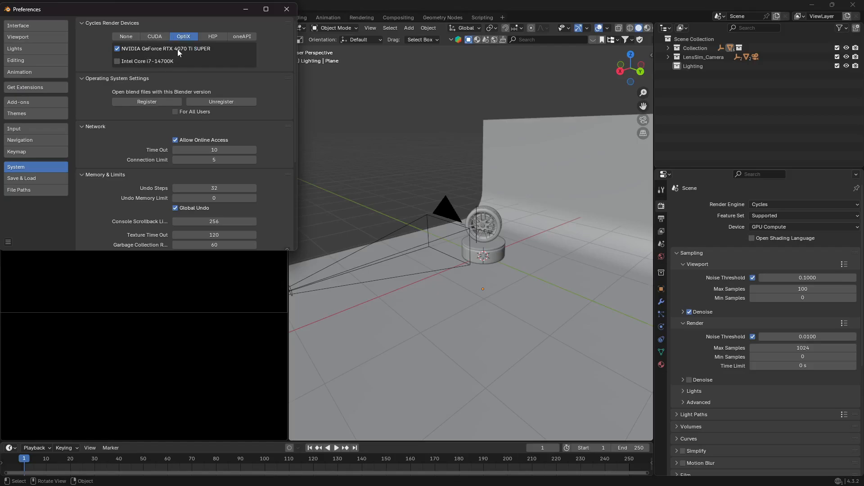
pyautogui.click(282, 12)
# Inspect the lens settings of the LensSim_Camera object, and deselect it.
pyautogui.moveTo(376, 155); pyautogui.dragTo(388, 156, button='middle')
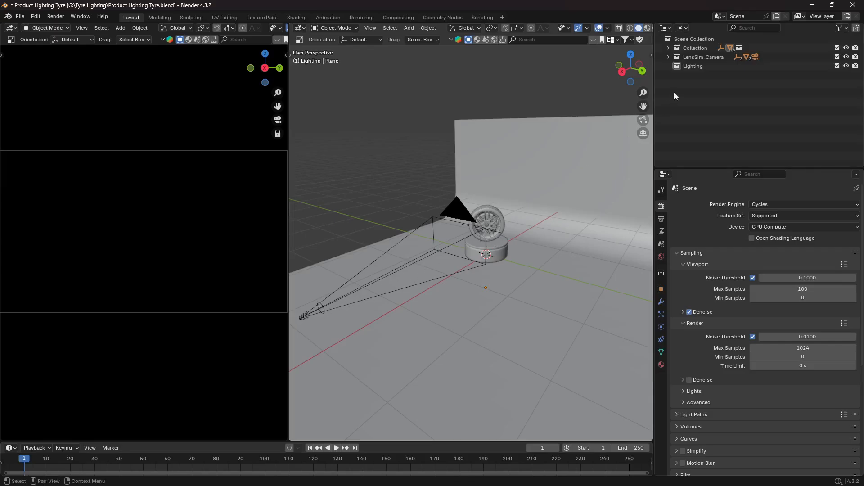
pyautogui.click(668, 57)
pyautogui.click(729, 66)
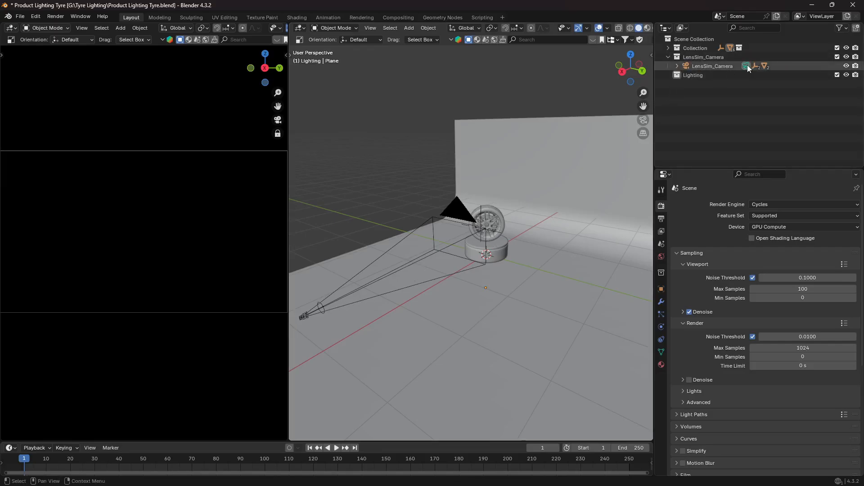
pyautogui.click(746, 66)
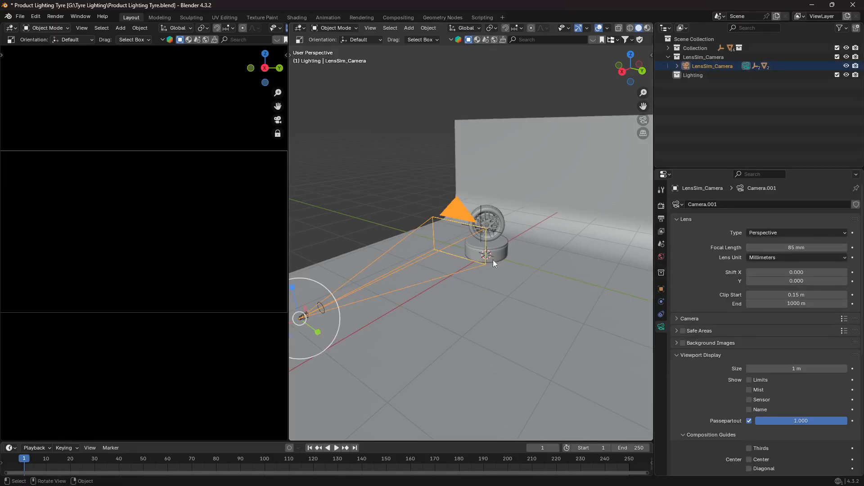
pyautogui.click(389, 203)
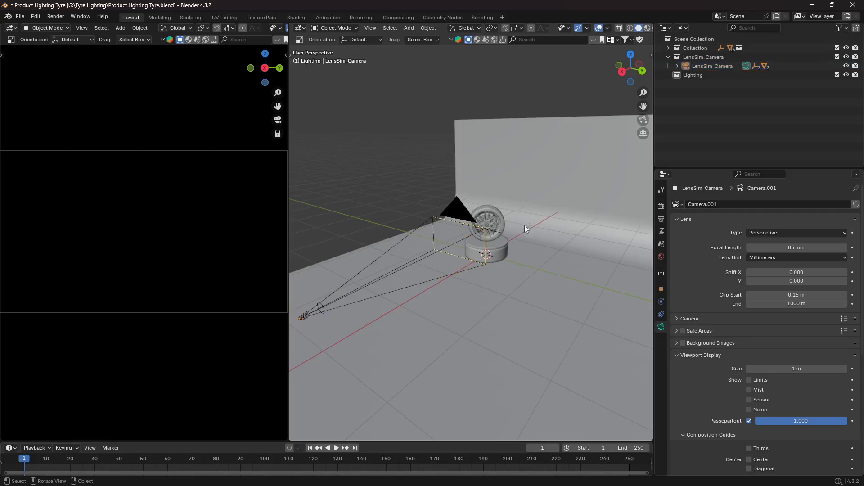
# Add an area light to the Lighting collection.
pyautogui.click(698, 74)
pyautogui.hotkey('shift', 'a')
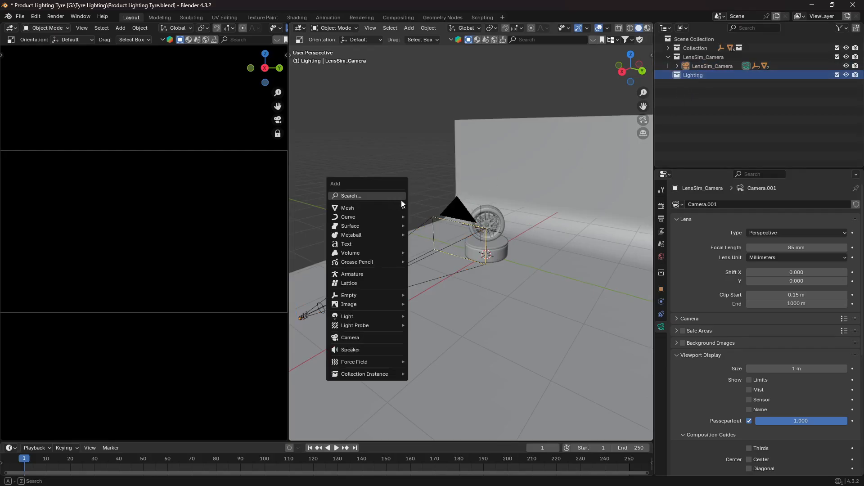
pyautogui.moveTo(391, 315)
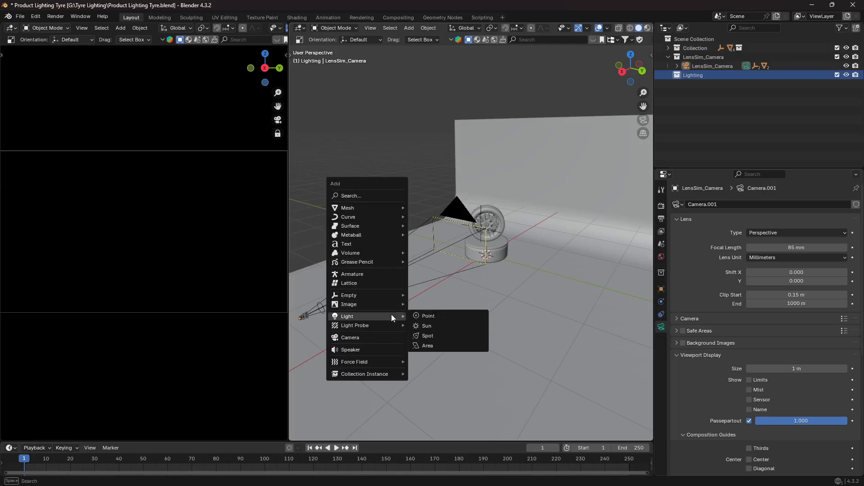
pyautogui.click(443, 345)
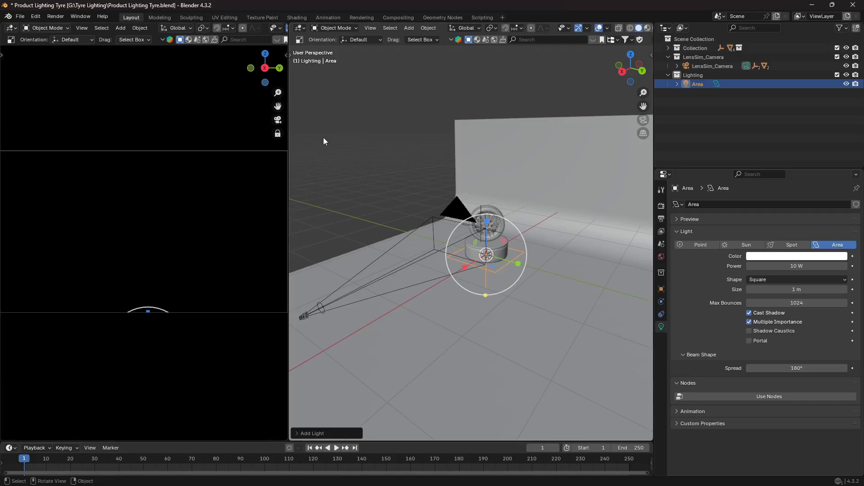
# Raise the area light about 1.2 m along the Z axis so it sits above the tyre.
pyautogui.press('t')
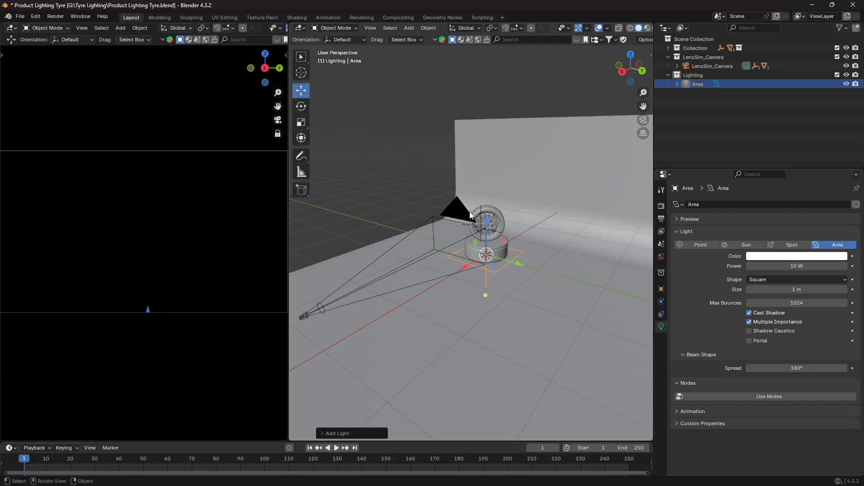
pyautogui.press('g')
pyautogui.press('z')
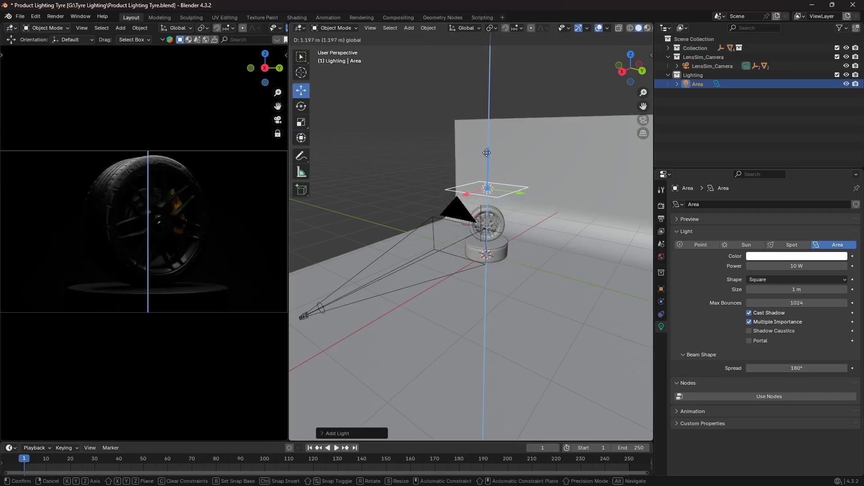
pyautogui.click(486, 149)
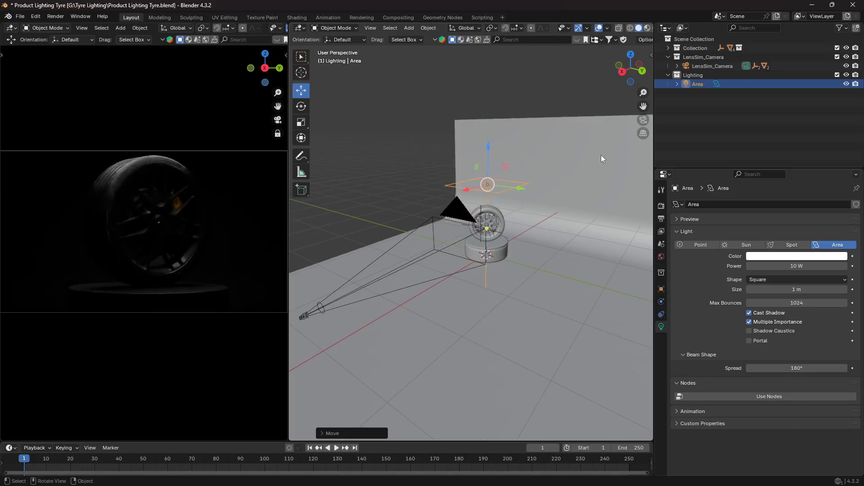
# Rename the area light as KeyLight.
pyautogui.doubleClick(695, 85)
pyautogui.write('KeyLight')
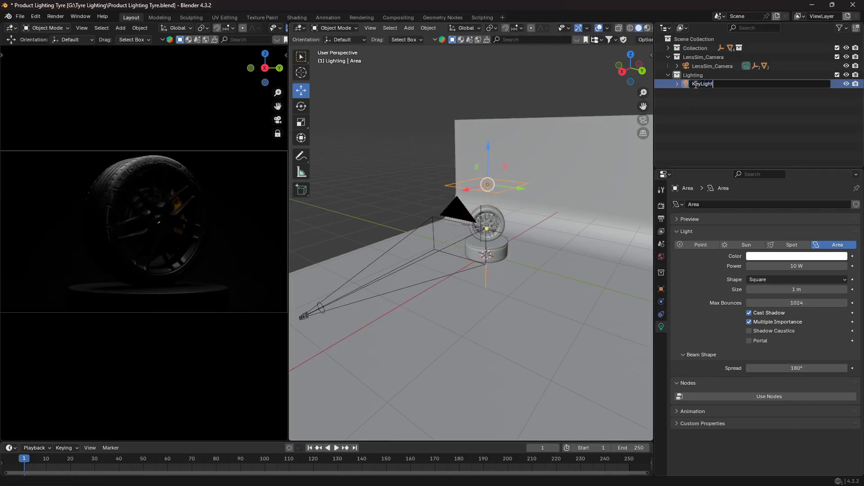
pyautogui.press('Return')
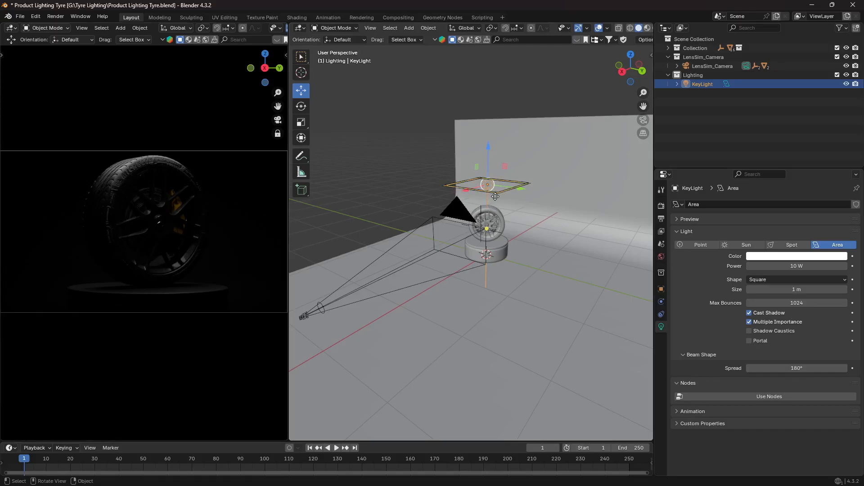
# Turn the key light upright to face the tyre, place it beside the wheel at wheel height with a size of about 0.92 m, and deselect it.
pyautogui.click(301, 106)
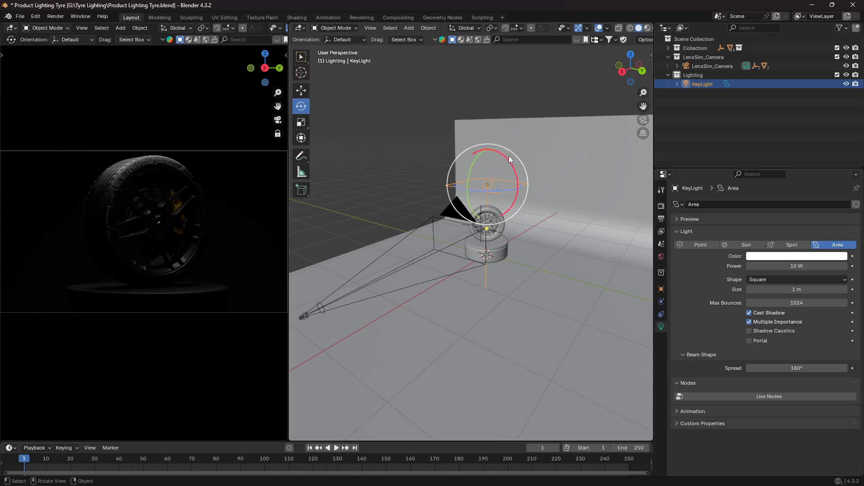
pyautogui.moveTo(504, 155); pyautogui.dragTo(585, 200)
pyautogui.click(301, 90)
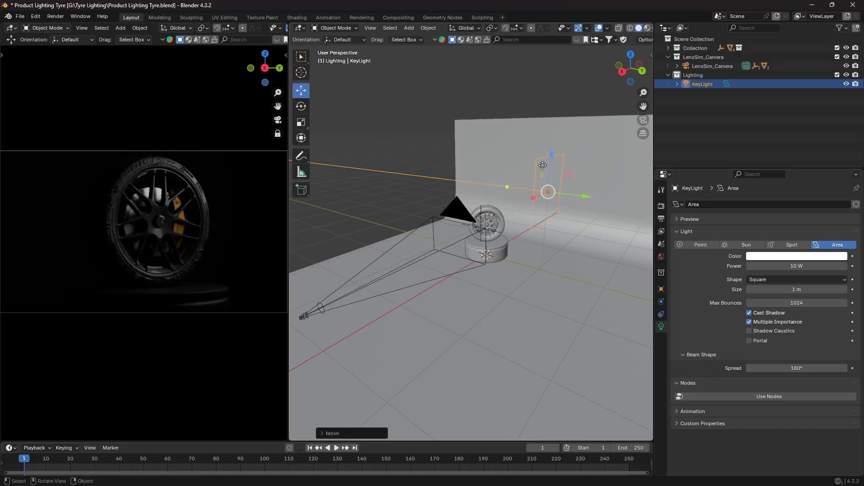
pyautogui.moveTo(551, 153); pyautogui.dragTo(199, 258)
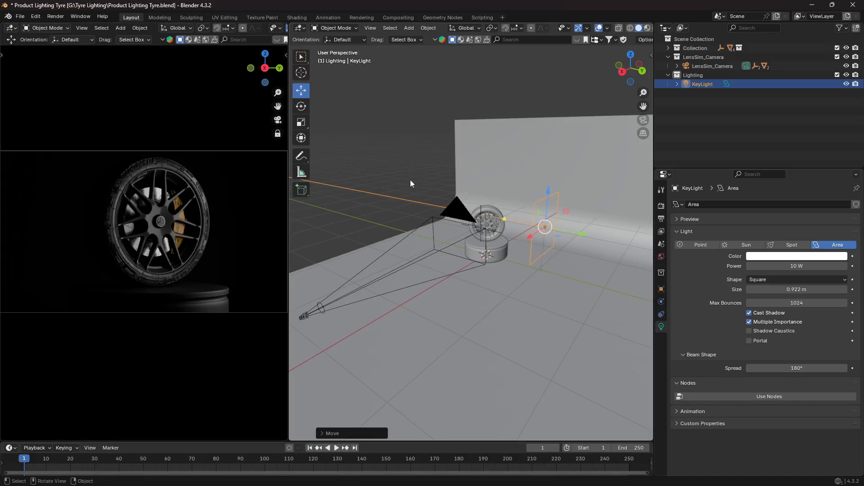
pyautogui.hotkey('alt', 'a')
pyautogui.press('KP_1')
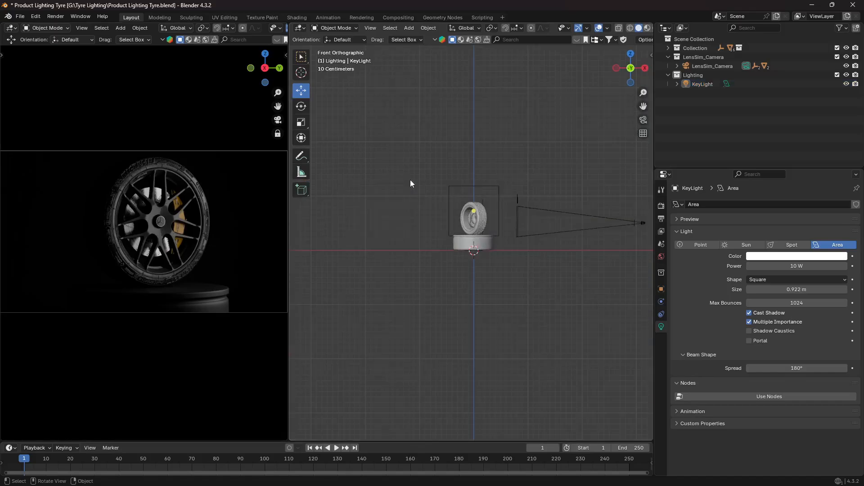
# Raise the key light above the tyre along Z and tilt it about X so it points down at the wheel.
pyautogui.click(485, 186)
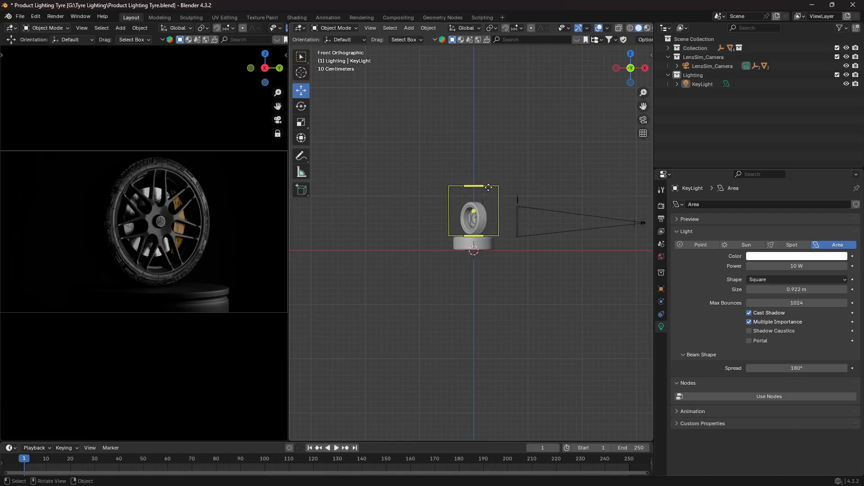
pyautogui.moveTo(474, 174); pyautogui.dragTo(474, 146)
pyautogui.click(301, 106)
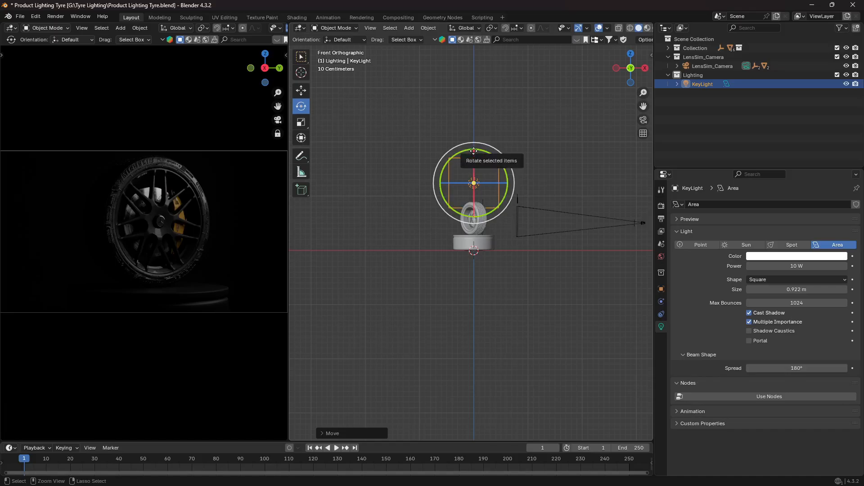
pyautogui.moveTo(474, 154); pyautogui.dragTo(473, 160)
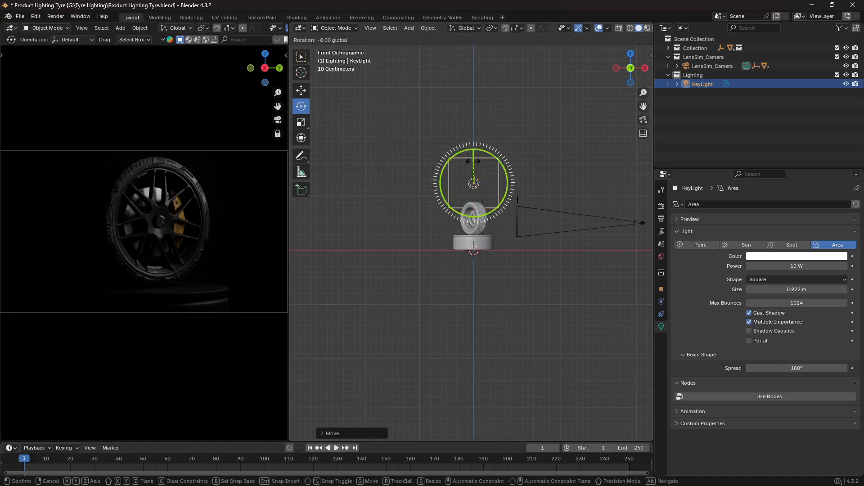
pyautogui.rightClick(484, 156)
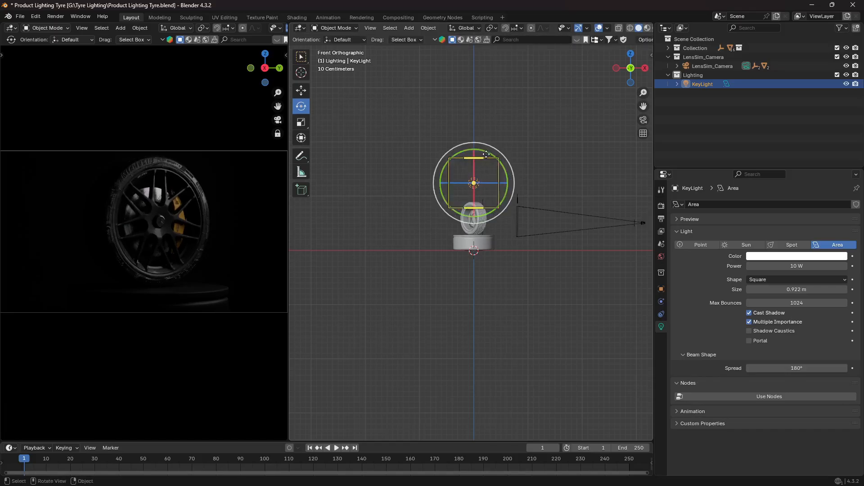
pyautogui.keyDown('ctrl'); pyautogui.moveTo(474, 168); pyautogui.dragTo(473, 177); pyautogui.keyUp('ctrl')
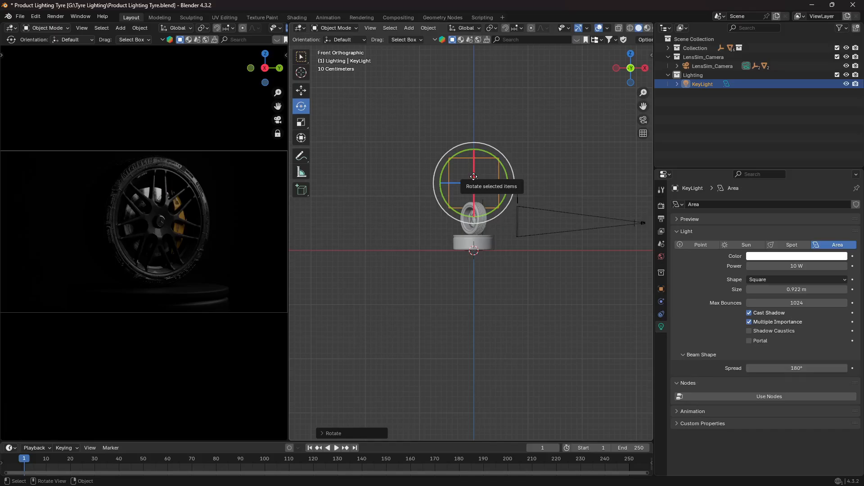
pyautogui.press('KP_3')
pyautogui.moveTo(534, 156); pyautogui.dragTo(516, 168)
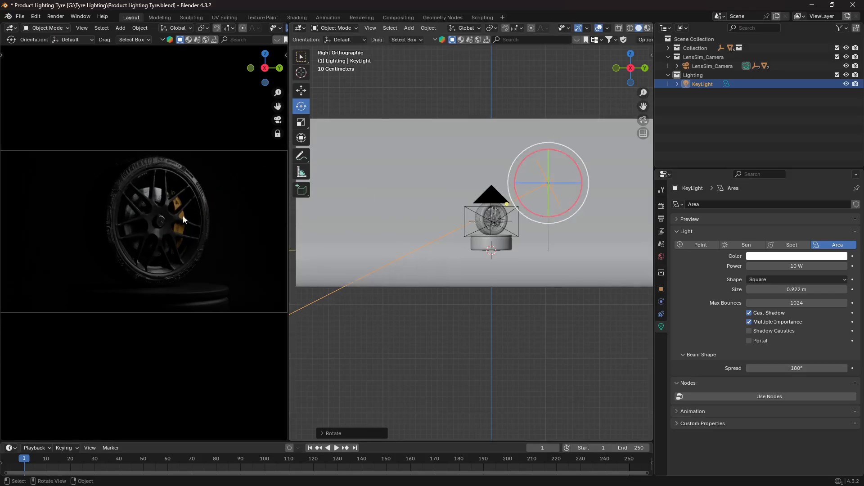
# In top view, shift the key light slightly toward the camera along X and turn it about Z to aim at the tyre.
pyautogui.press('KP_7')
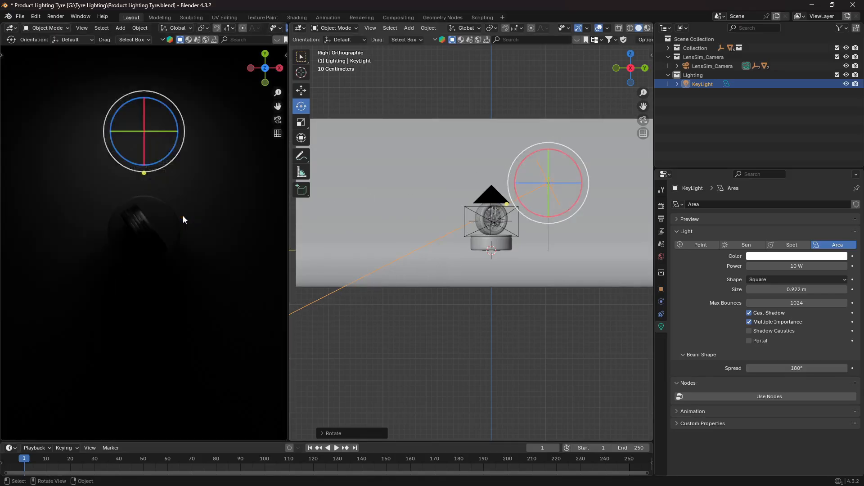
pyautogui.press('KP_0')
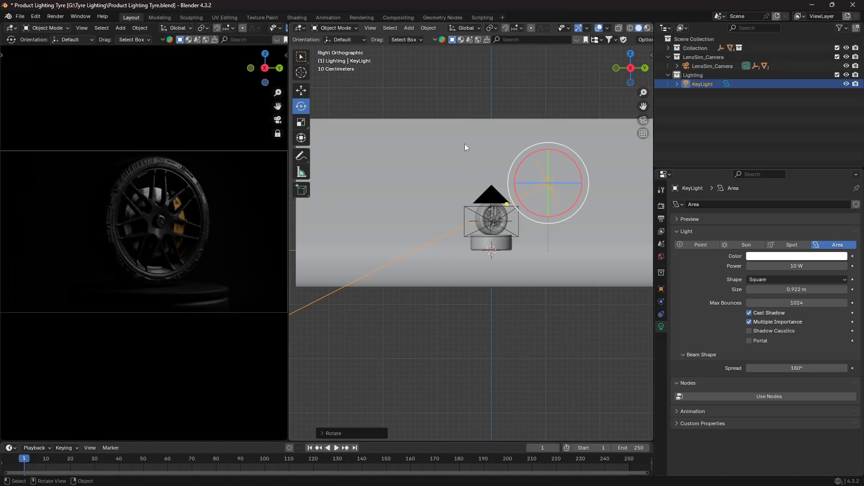
pyautogui.press('KP_7')
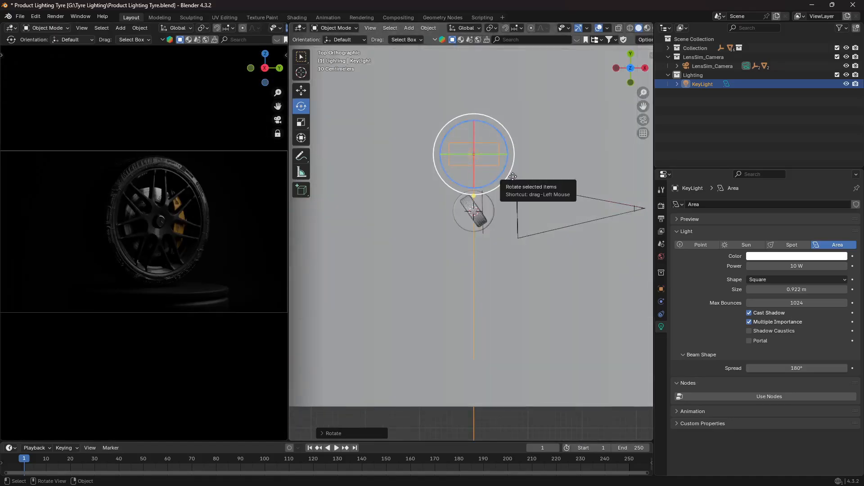
pyautogui.click(301, 90)
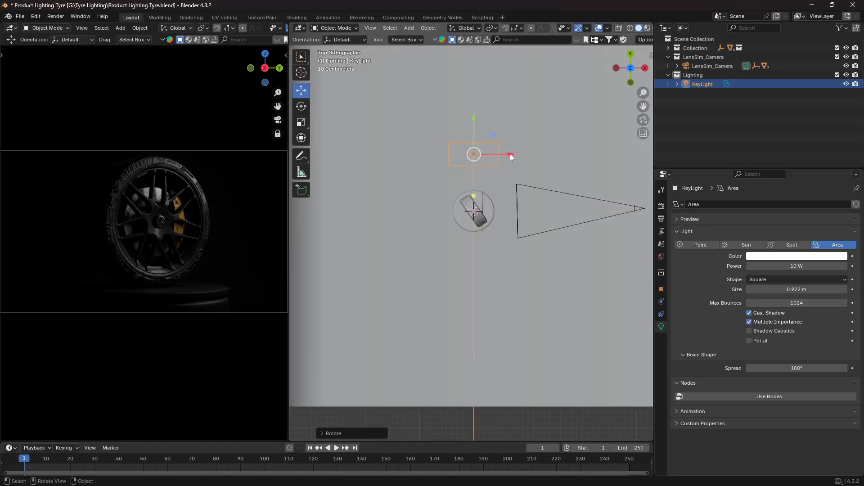
pyautogui.moveTo(478, 150); pyautogui.dragTo(495, 149)
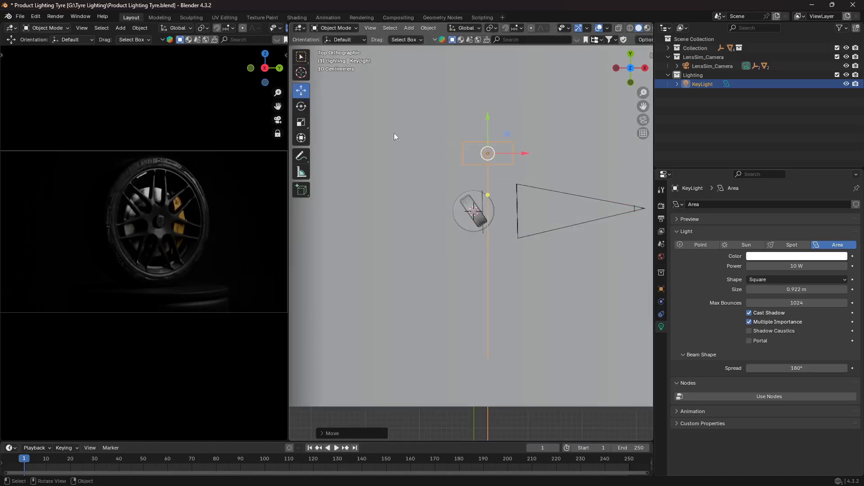
pyautogui.click(301, 106)
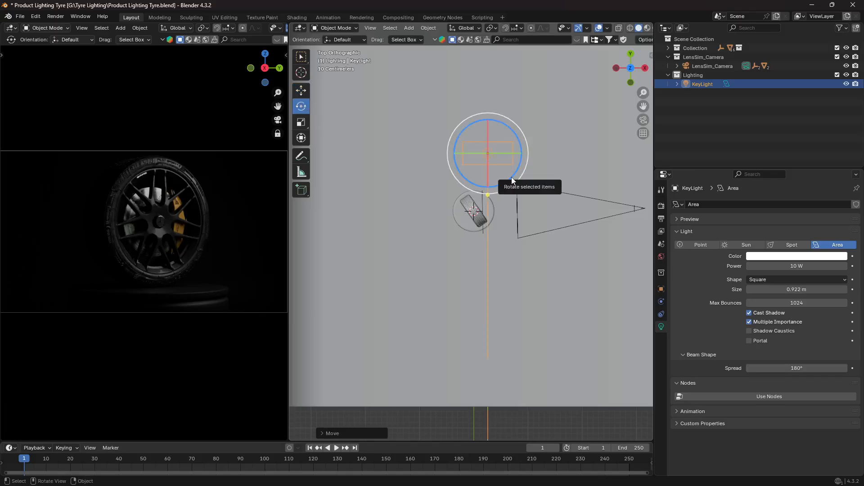
pyautogui.moveTo(512, 181); pyautogui.dragTo(501, 181)
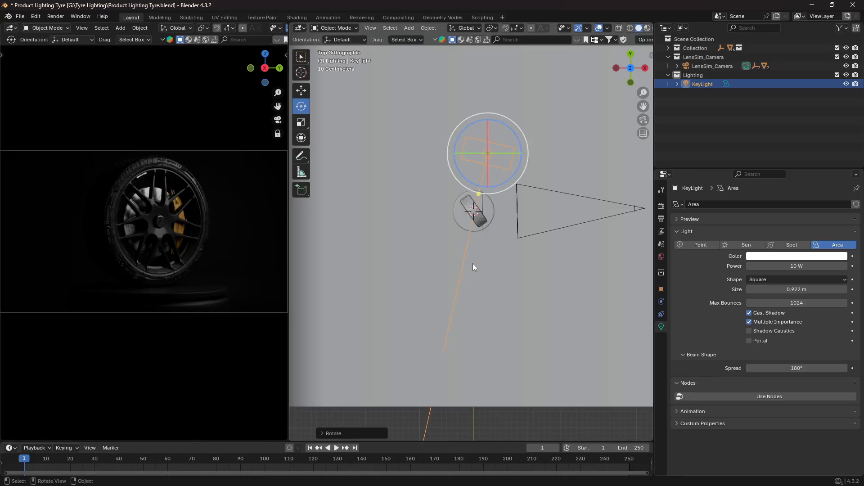
# Using Local transform orientation, narrow the key light along its X axis and lengthen it along Y into a tall strip about 1.03 m in size.
pyautogui.moveTo(473, 267); pyautogui.dragTo(297, 189, button='middle')
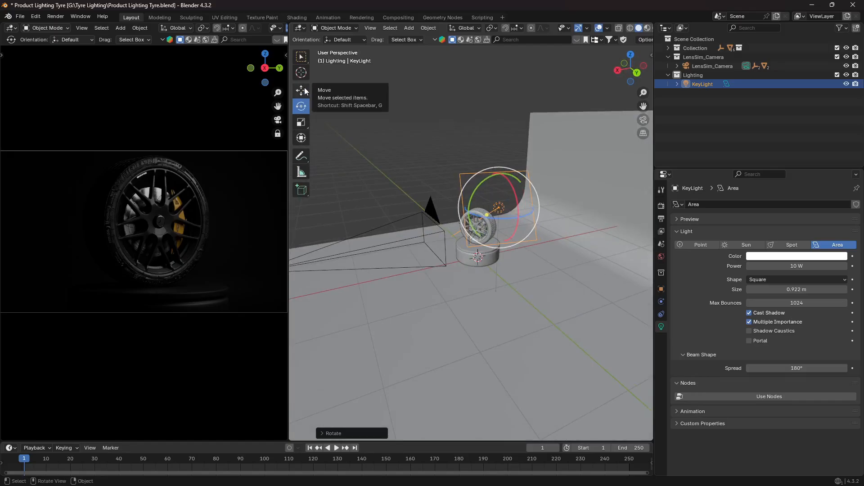
pyautogui.click(301, 122)
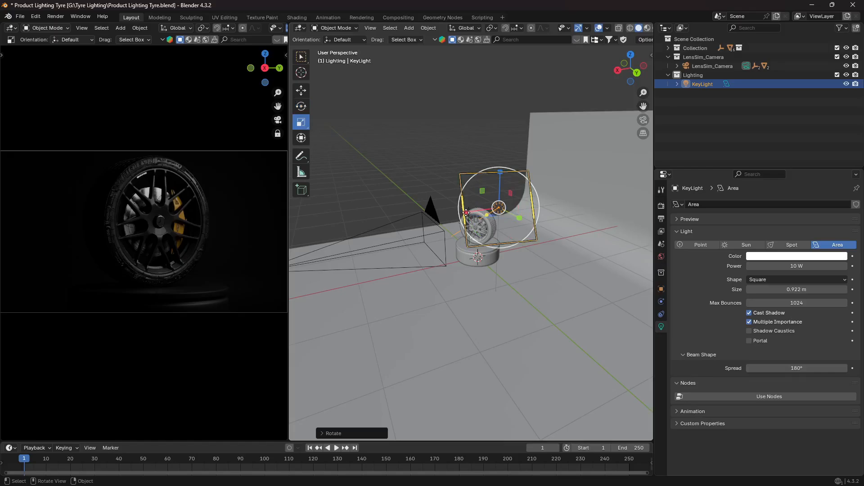
pyautogui.moveTo(466, 213); pyautogui.dragTo(477, 211)
pyautogui.hotkey('ctrl', 'z')
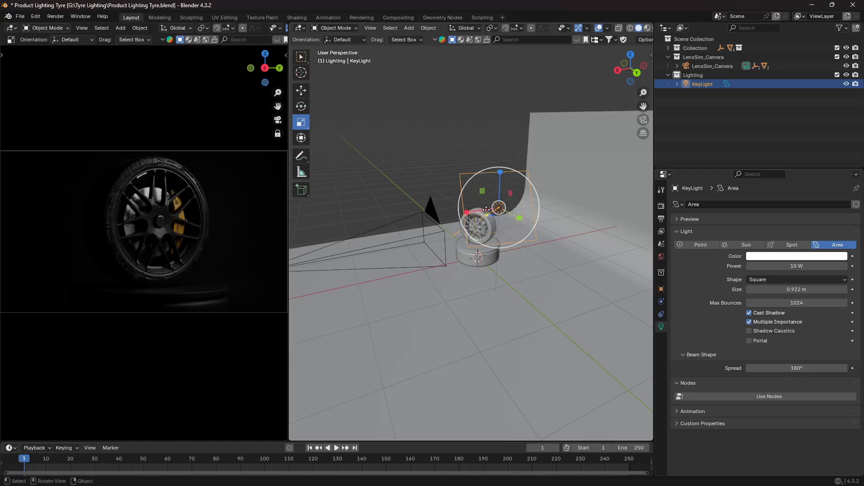
pyautogui.click(476, 28)
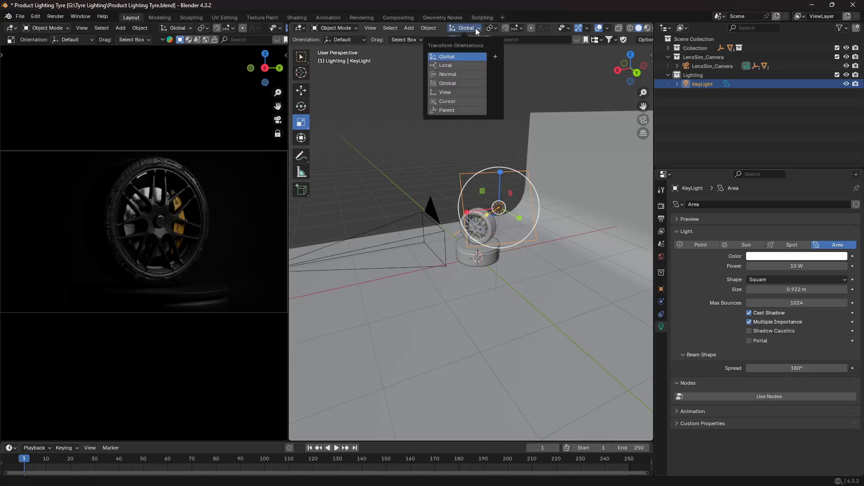
pyautogui.click(460, 65)
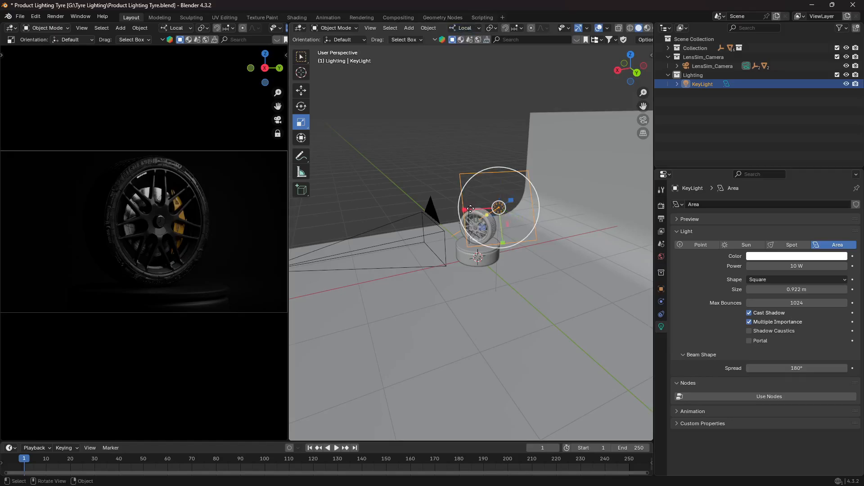
pyautogui.moveTo(470, 208); pyautogui.dragTo(483, 208)
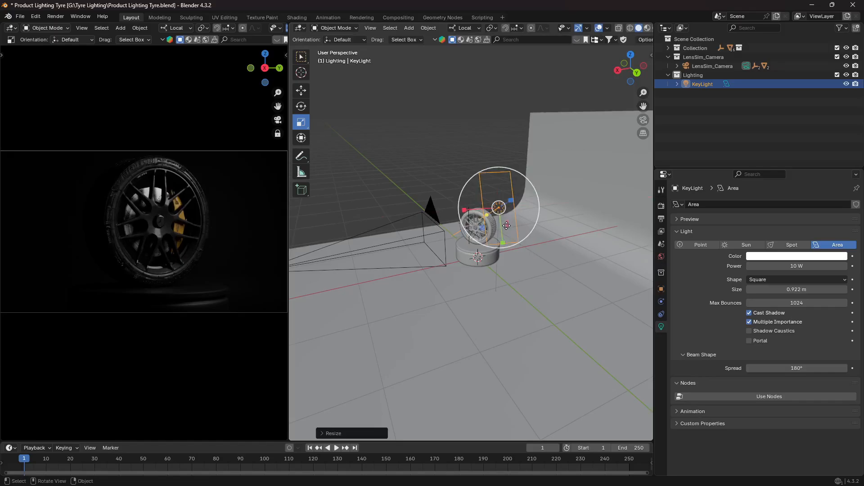
pyautogui.moveTo(504, 240)
pyautogui.mouseDown()
pyautogui.moveTo(508, 247)
pyautogui.moveTo(503, 239)
pyautogui.mouseUp()
# Set the key light's power to 25 W and reduce its size to 0.83 m.
pyautogui.click(787, 268)
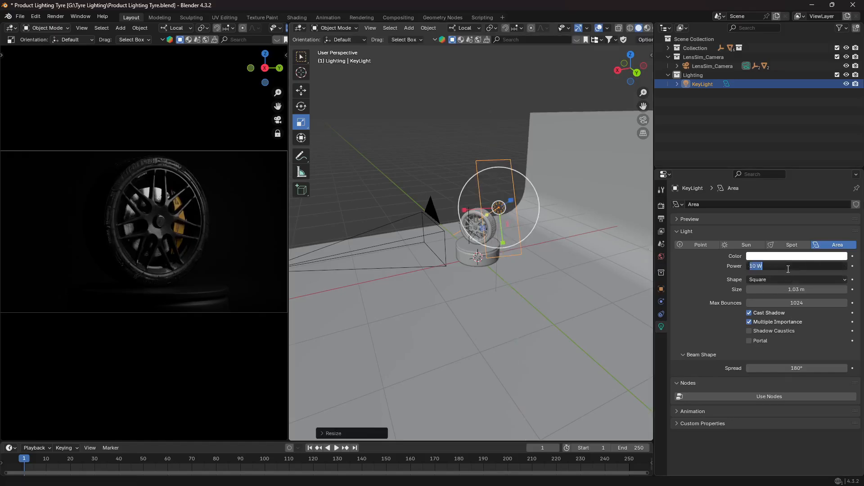
pyautogui.write('25')
pyautogui.press('Return')
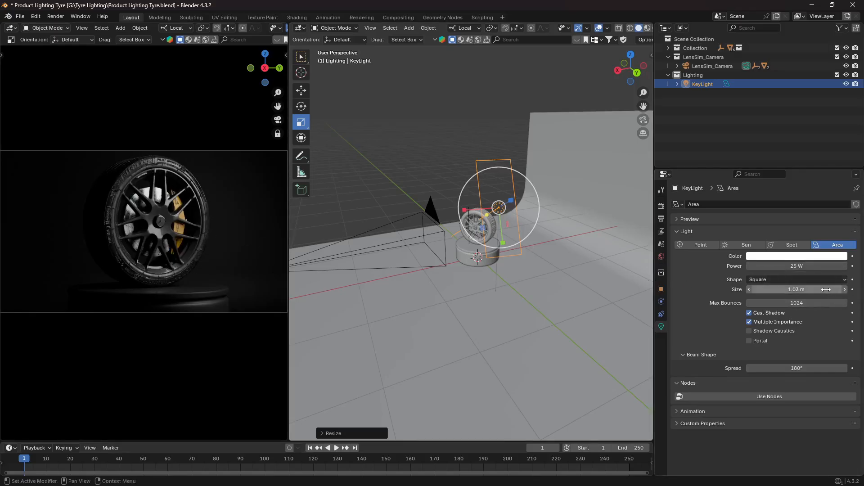
pyautogui.moveTo(826, 290); pyautogui.dragTo(805, 289)
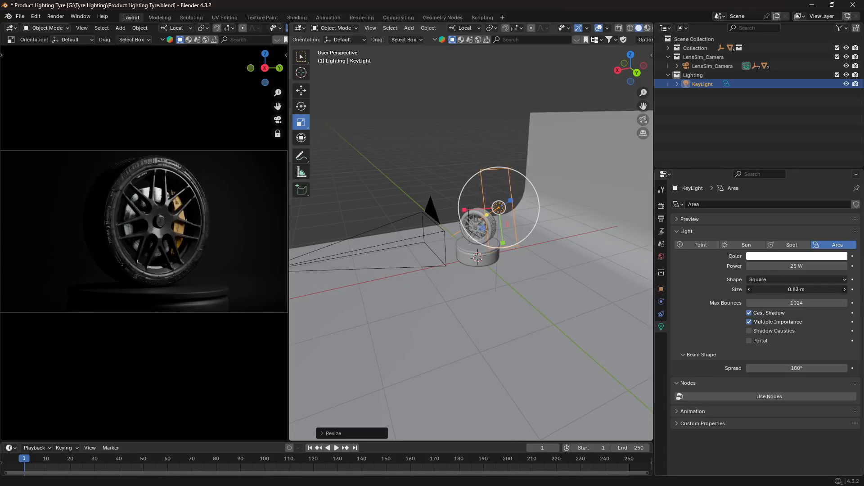
# Try the Filmic view transform in the render color management, with the Very High Contrast and Medium High Contrast looks.
pyautogui.click(660, 207)
pyautogui.scroll(-3, 713, 342)
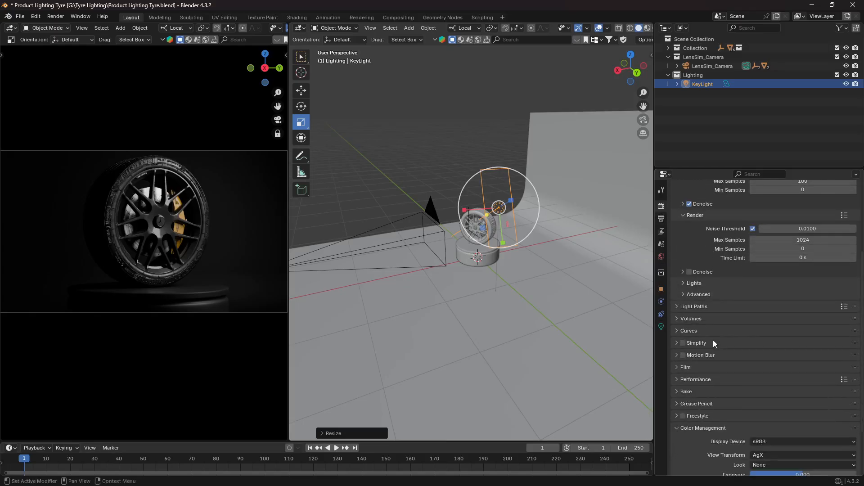
pyautogui.scroll(-3, 713, 340)
pyautogui.click(759, 401)
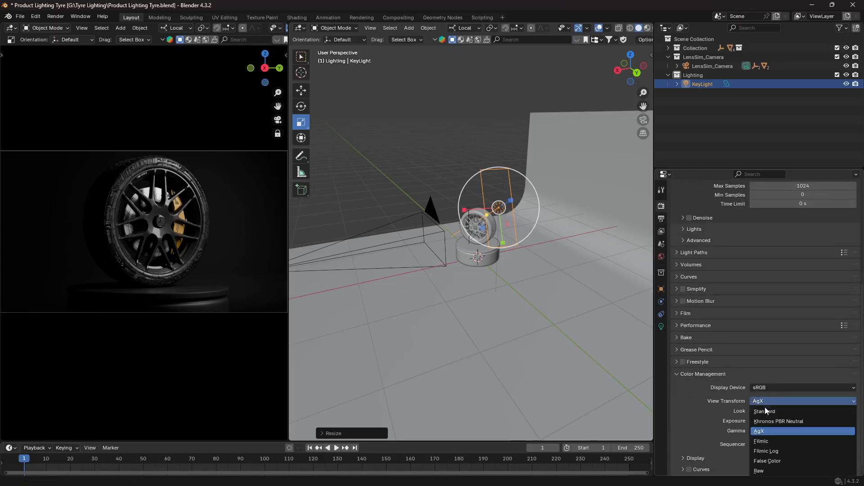
pyautogui.click(766, 441)
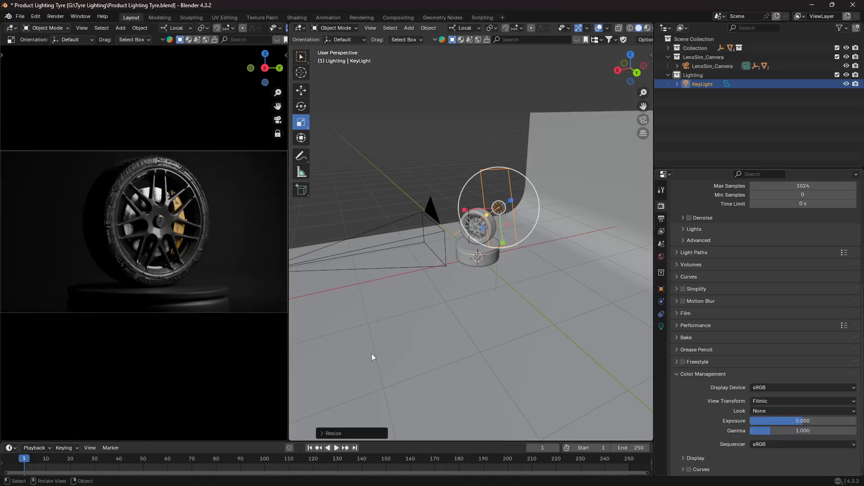
pyautogui.click(784, 410)
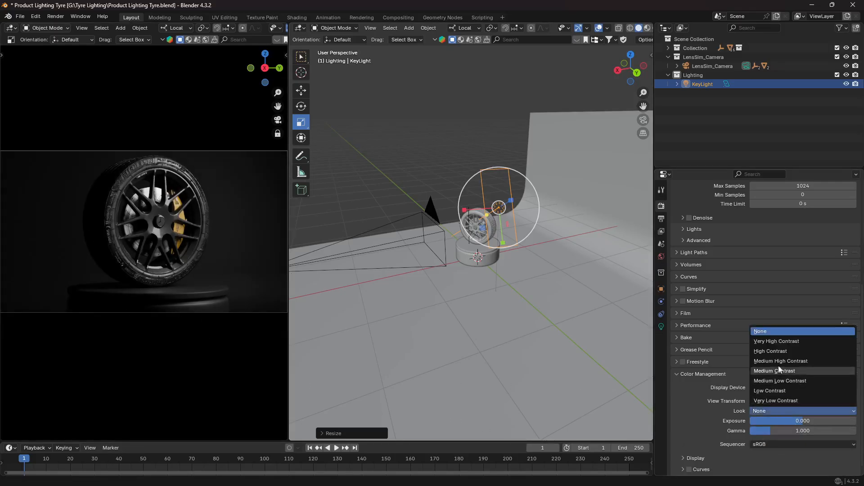
pyautogui.click(781, 342)
pyautogui.click(775, 411)
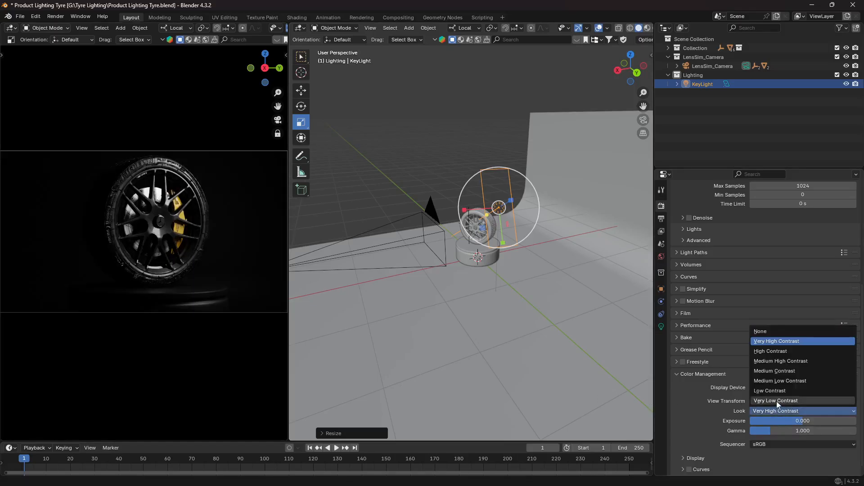
pyautogui.click(768, 359)
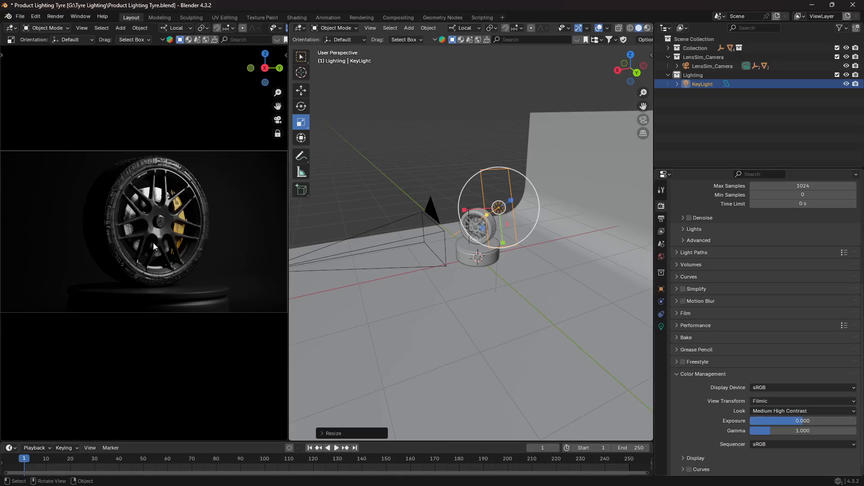
# Set the view transform to AgX, try the High Contrast and Base Contrast looks, choose Medium High Contrast, and deselect the key light.
pyautogui.click(787, 401)
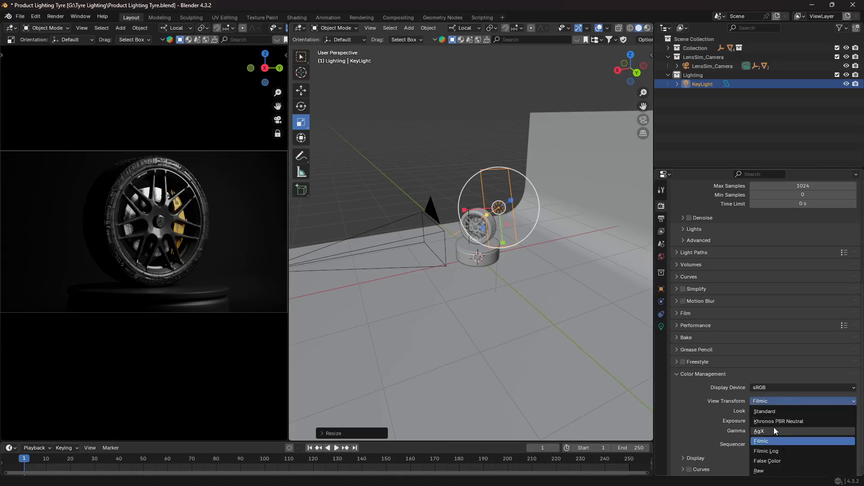
pyautogui.click(773, 429)
pyautogui.click(769, 411)
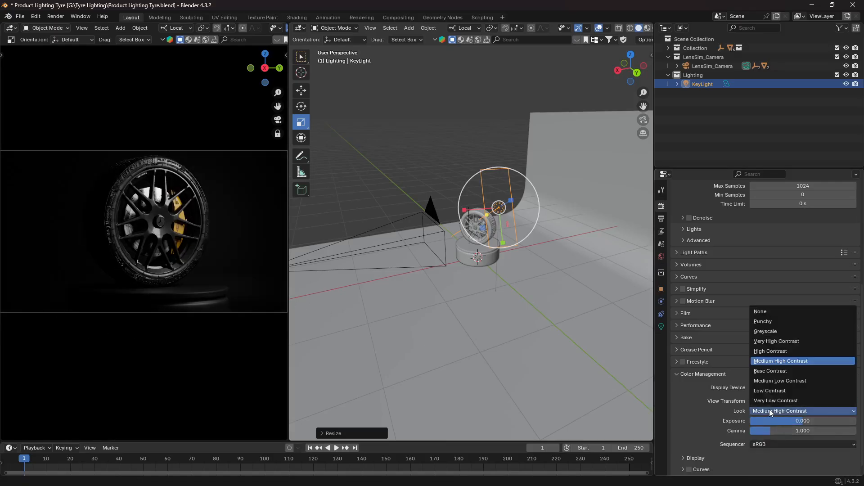
pyautogui.click(776, 350)
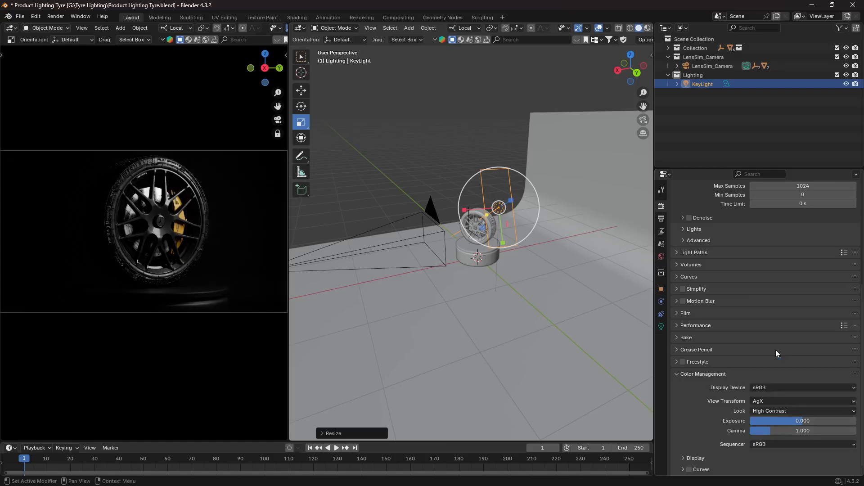
pyautogui.click(775, 410)
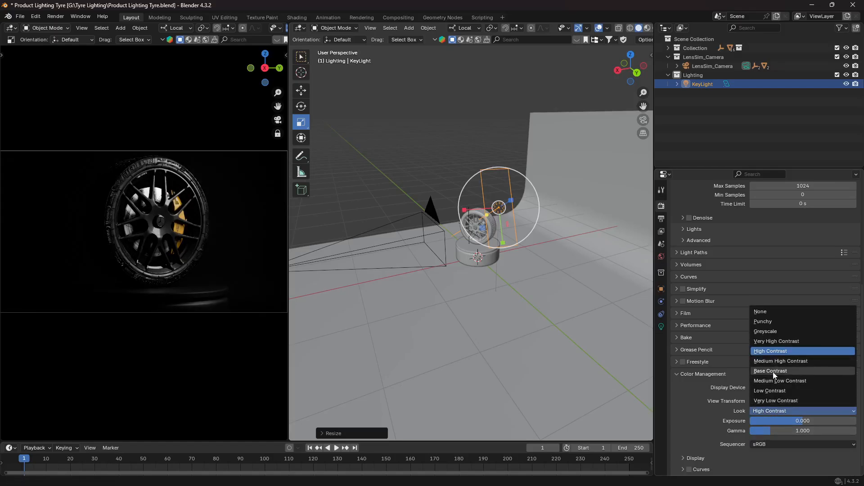
pyautogui.click(774, 371)
pyautogui.click(764, 410)
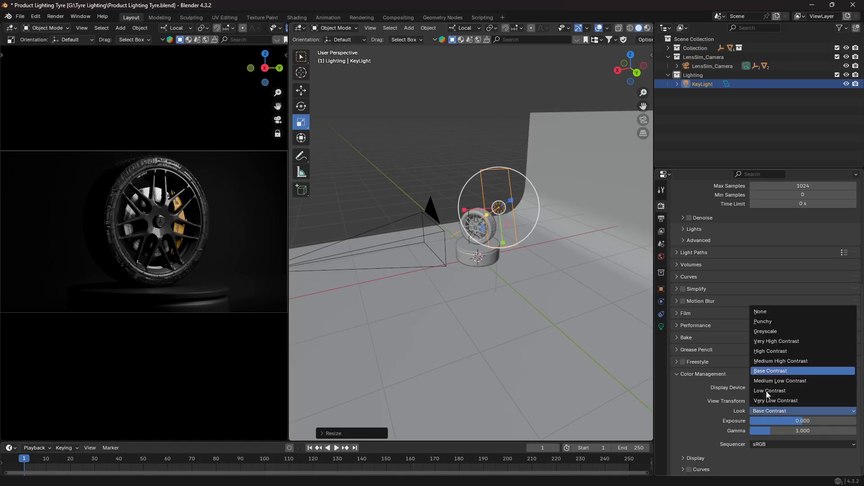
pyautogui.click(771, 360)
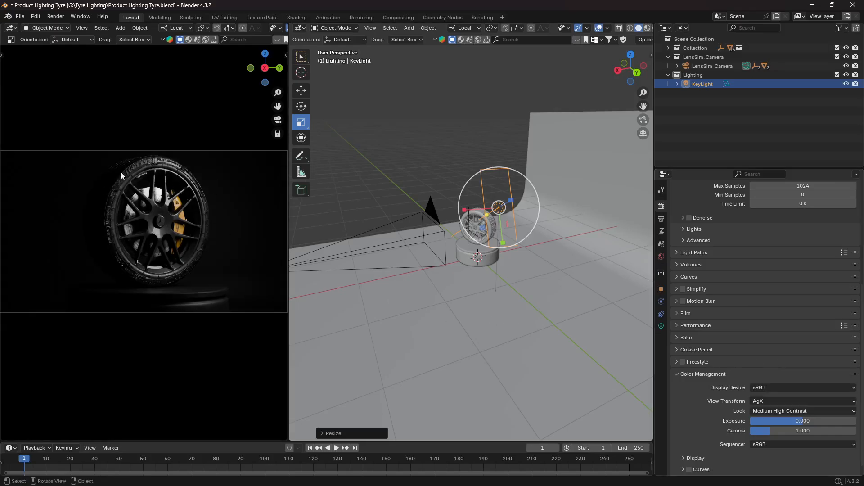
pyautogui.click(464, 124)
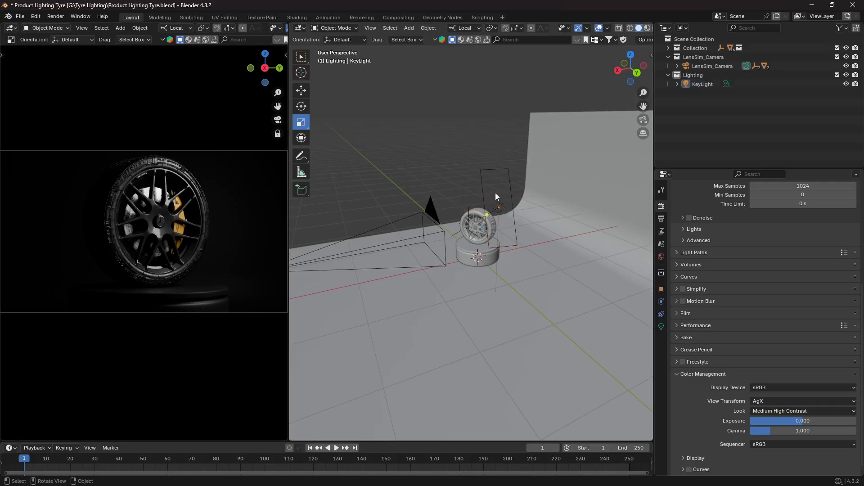
# Select the key light and set its power to 35 W.
pyautogui.click(510, 189)
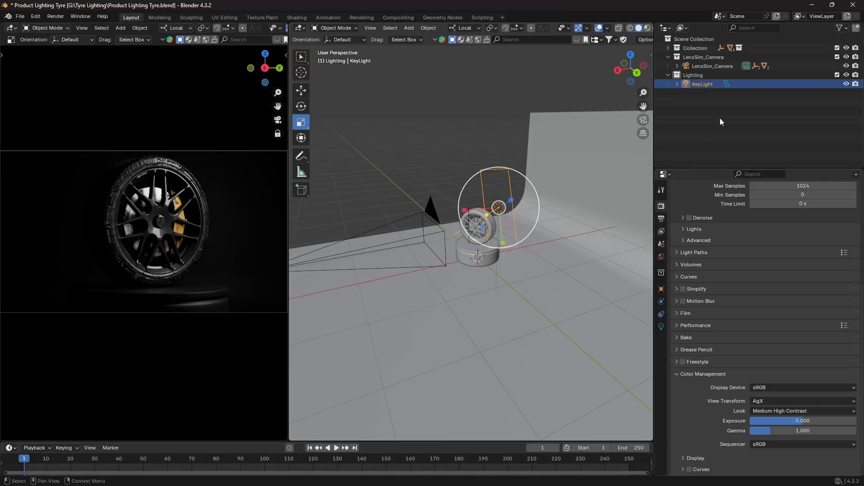
pyautogui.click(662, 327)
pyautogui.click(796, 266)
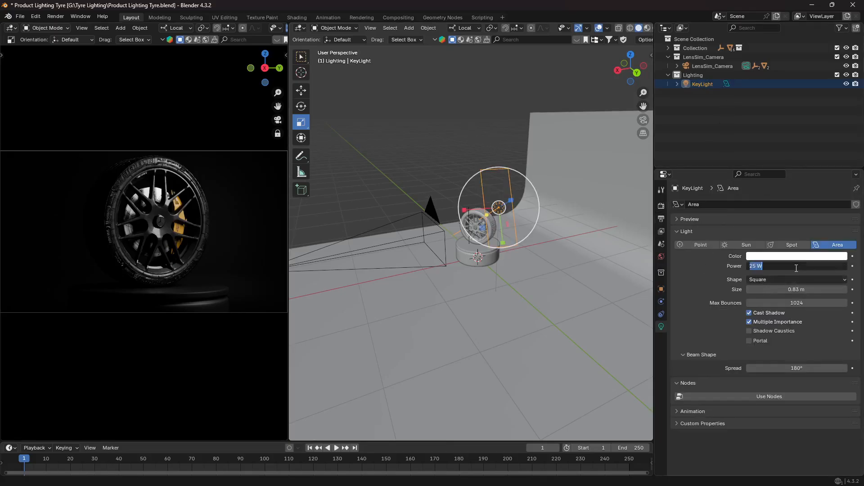
pyautogui.write('35')
pyautogui.press('Return')
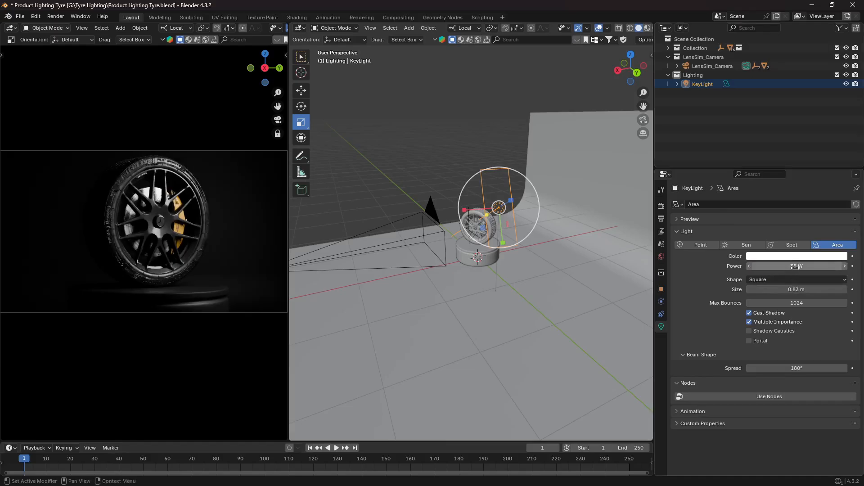
# Set the color management look to None in the render settings, keeping the AgX view transform.
pyautogui.click(661, 206)
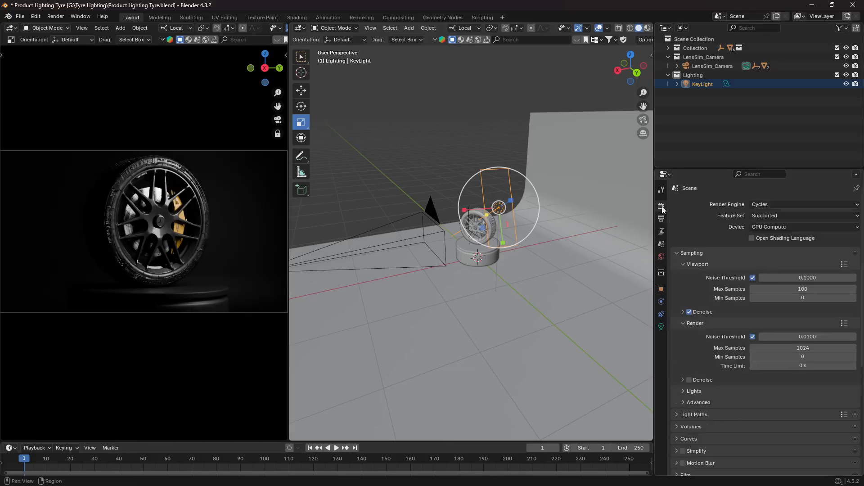
pyautogui.scroll(-6, 717, 430)
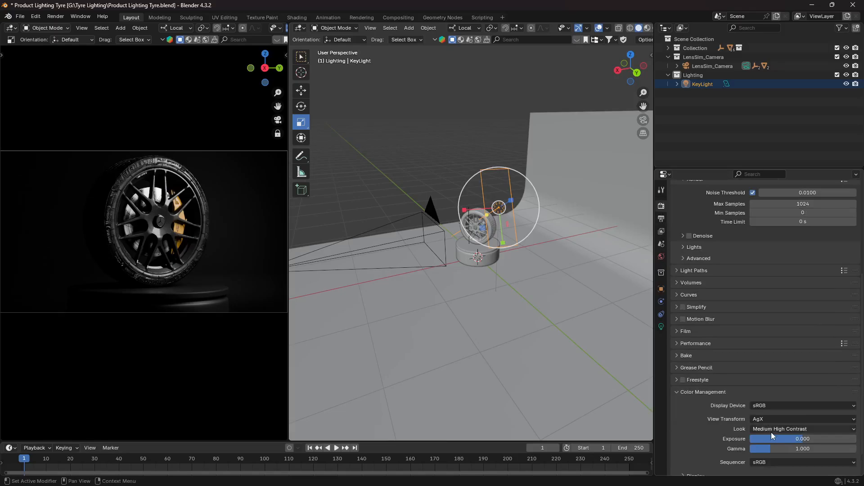
pyautogui.click(773, 429)
pyautogui.click(782, 331)
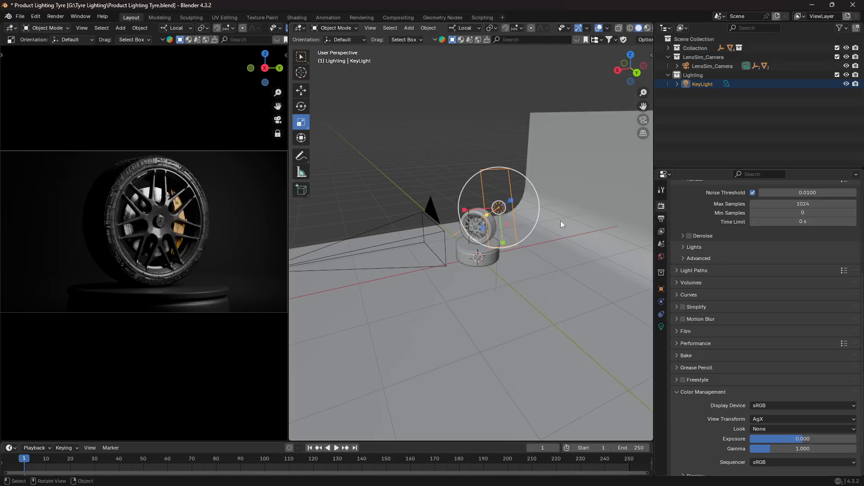
# Set the key light's power to 25 W.
pyautogui.click(661, 219)
pyautogui.click(726, 85)
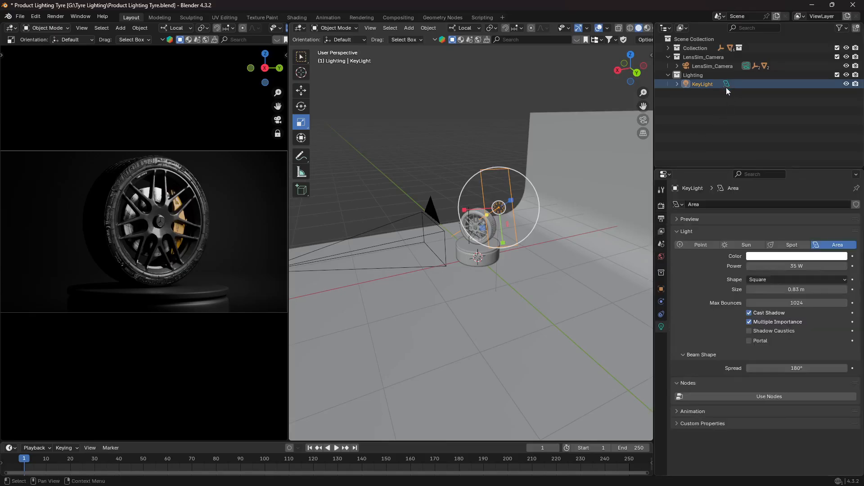
pyautogui.click(805, 266)
pyautogui.write('25')
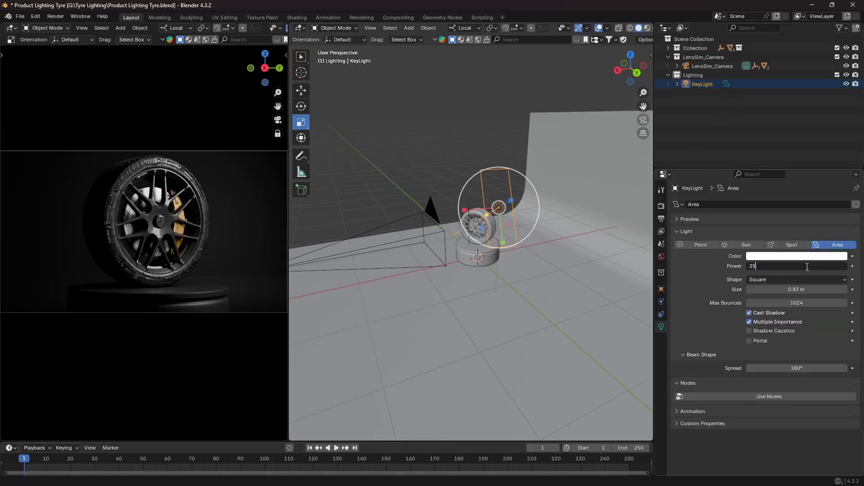
pyautogui.press('Return')
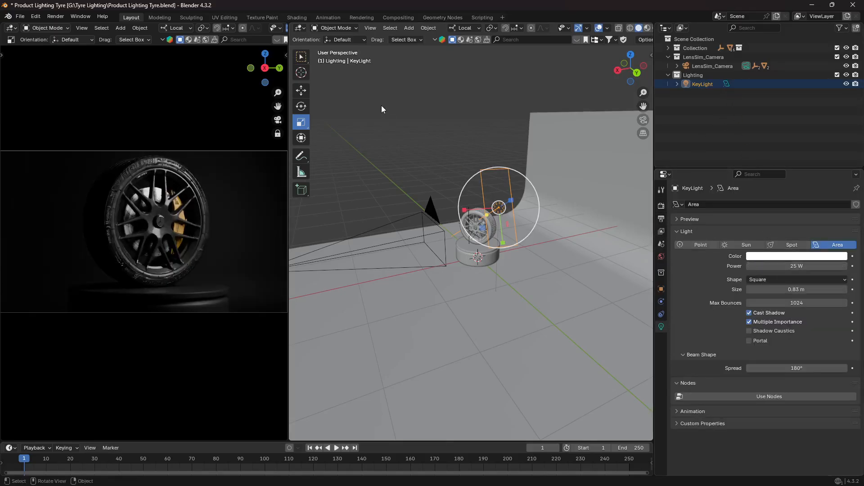
# Try rotating the key light about its local Y axis with the Rotate tool, and deselect it.
pyautogui.moveTo(439, 115); pyautogui.dragTo(466, 113, button='middle')
pyautogui.click(301, 105)
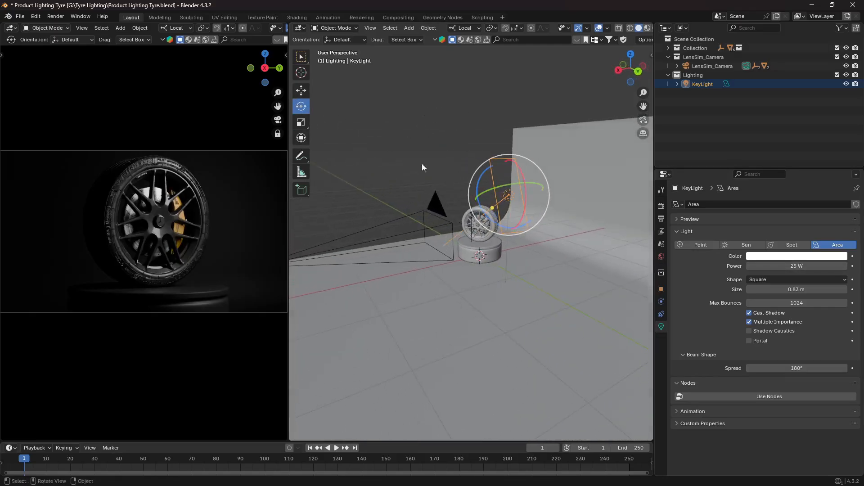
pyautogui.moveTo(487, 191); pyautogui.dragTo(452, 190)
pyautogui.click(429, 174)
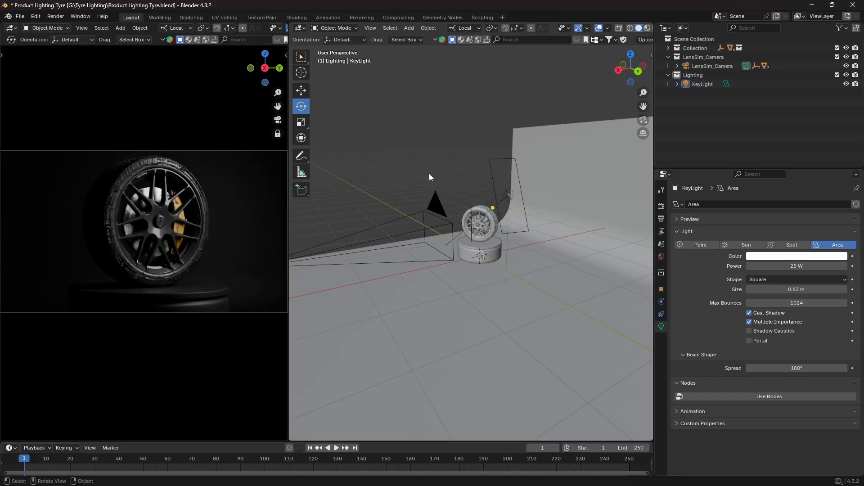
# Duplicate the key light from the top view and place the copy on the opposite side of the tyre.
pyautogui.moveTo(430, 171); pyautogui.dragTo(600, 183, button='middle')
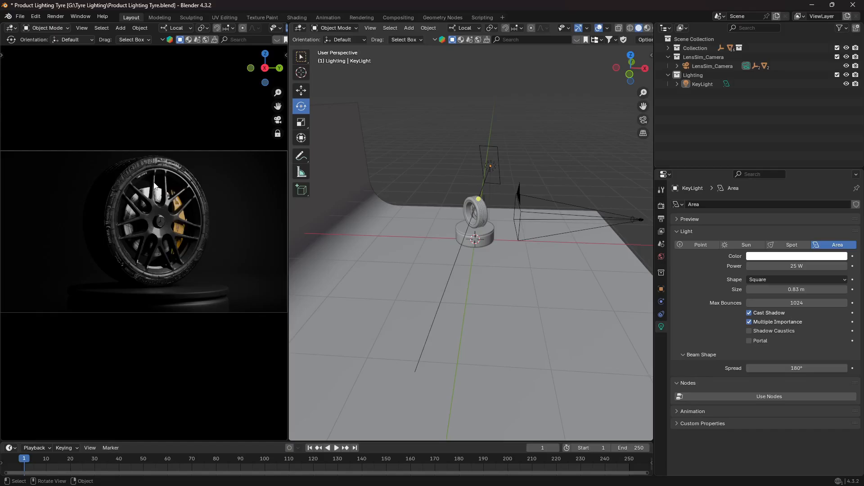
pyautogui.click(713, 84)
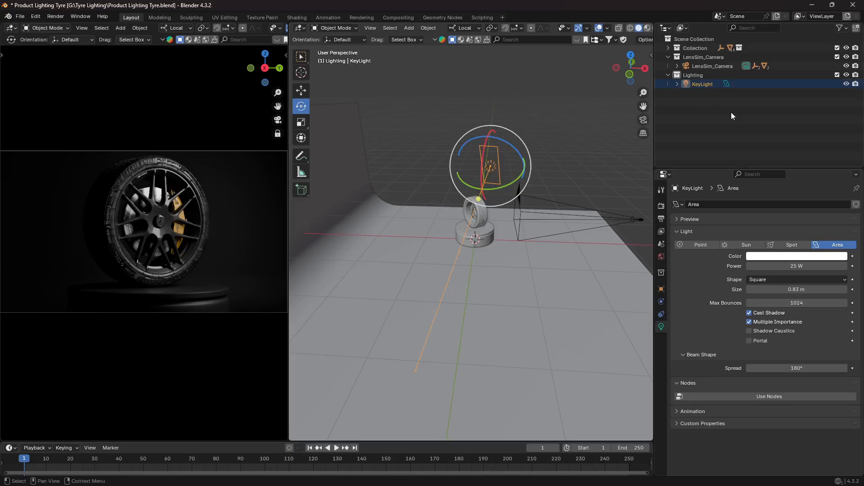
pyautogui.click(392, 134)
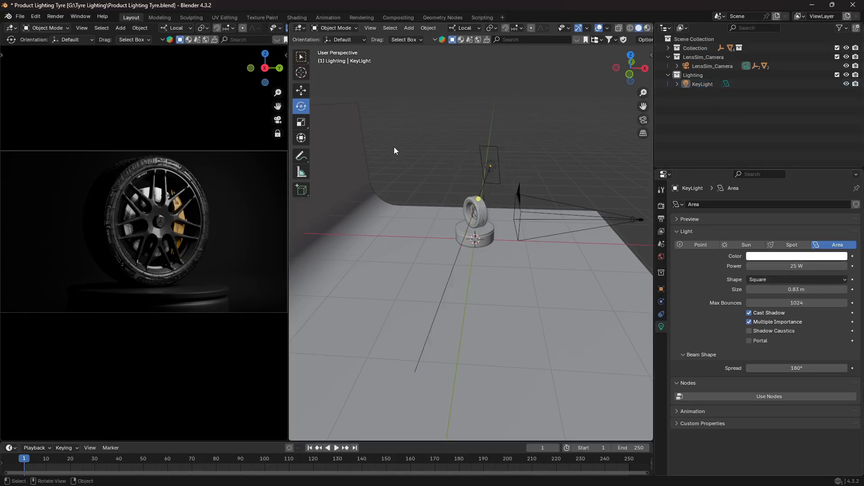
pyautogui.press('KP_7')
pyautogui.click(491, 154)
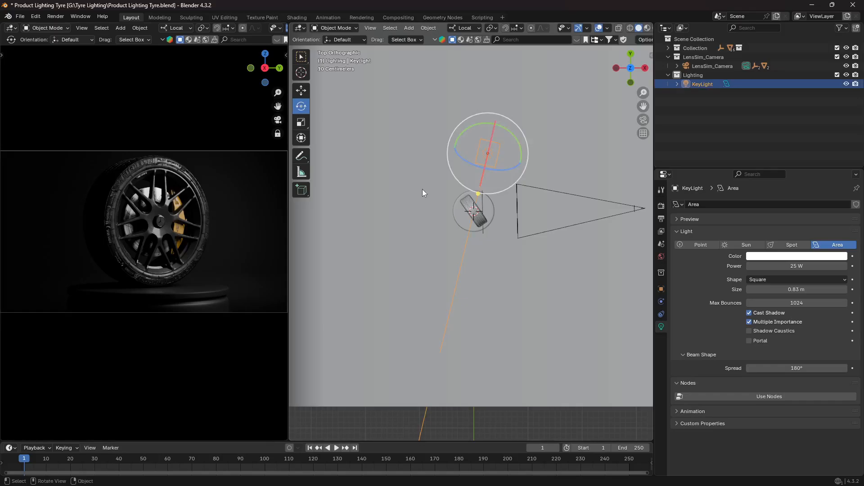
pyautogui.hotkey('shift', 'd')
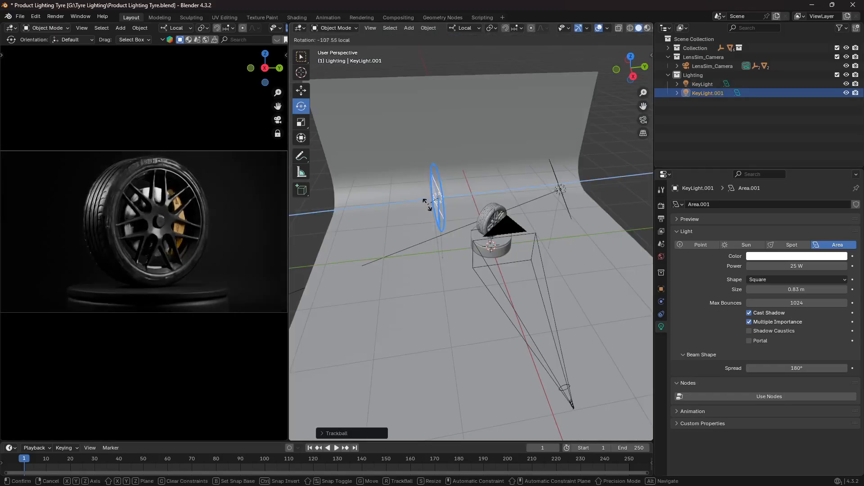
# Rotate the duplicate light about 27° around its local X axis.
pyautogui.press('r')
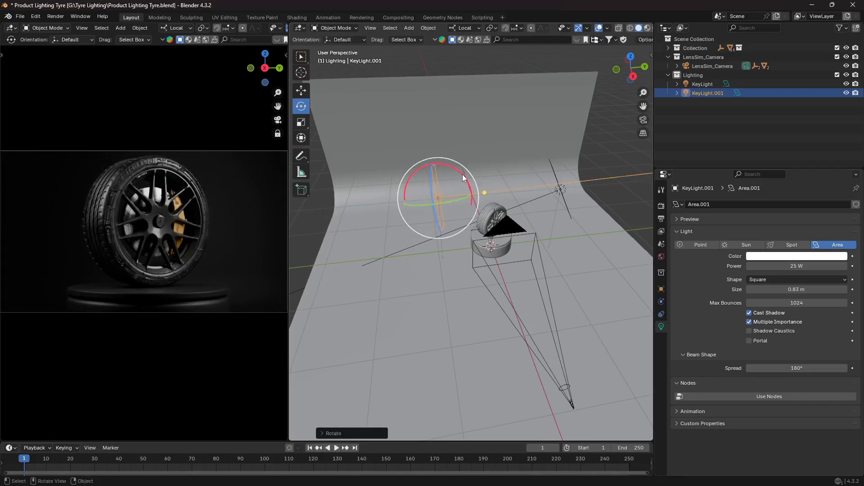
pyautogui.press('x')
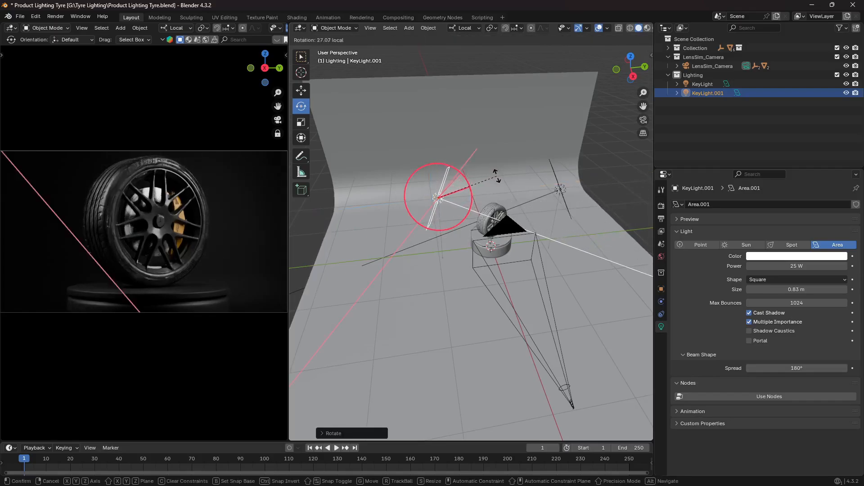
pyautogui.click(490, 184)
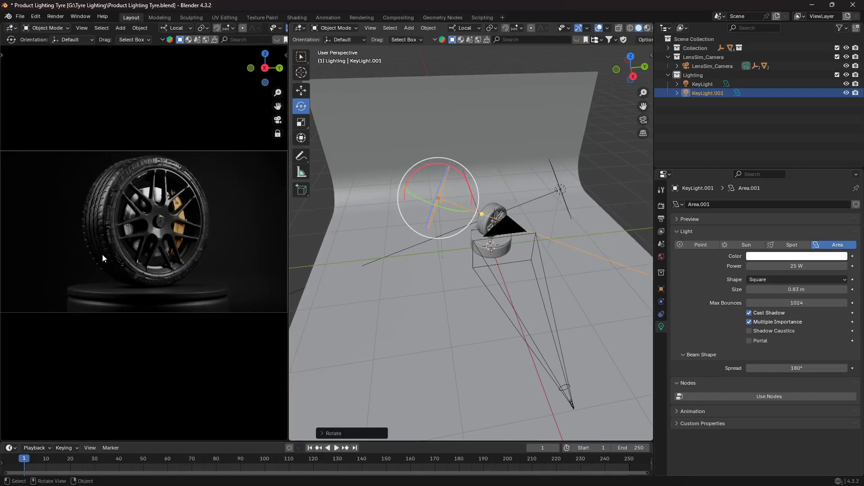
# Hide the original key light in the viewport and rotate the duplicate about its local Y axis to aim it at the tyre's tread.
pyautogui.moveTo(455, 248); pyautogui.dragTo(481, 243, button='middle')
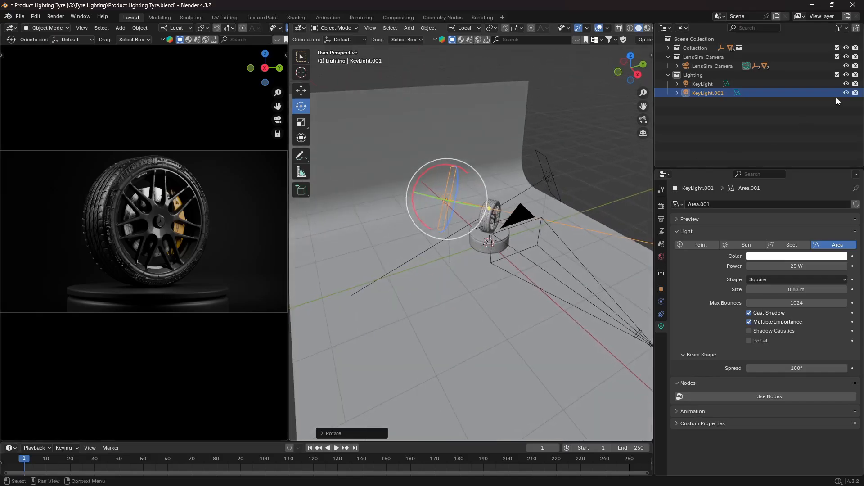
pyautogui.click(847, 84)
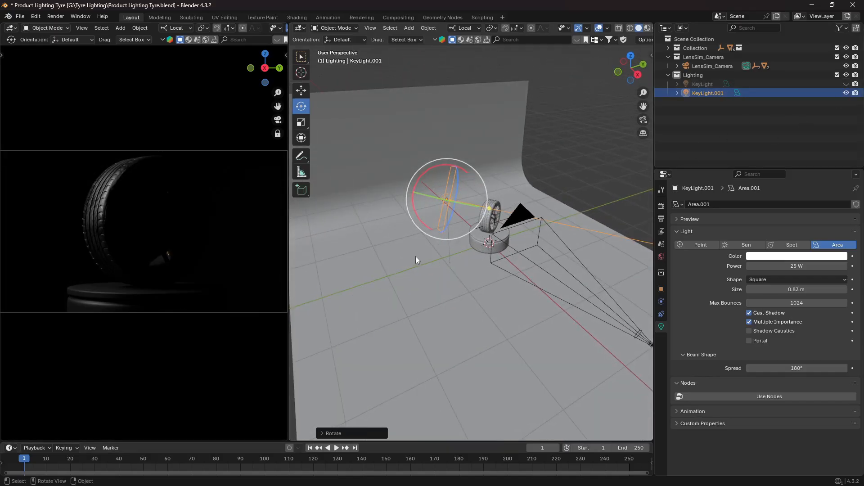
pyautogui.moveTo(415, 256); pyautogui.dragTo(468, 250, button='middle')
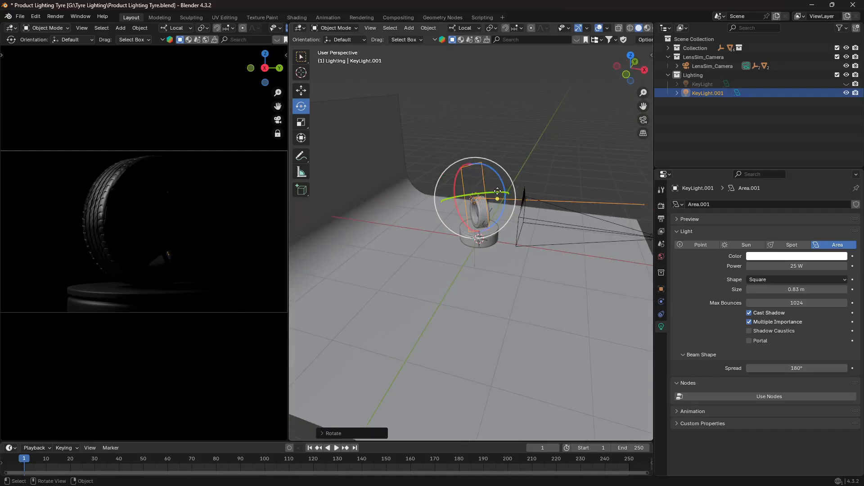
pyautogui.moveTo(494, 195); pyautogui.dragTo(509, 206)
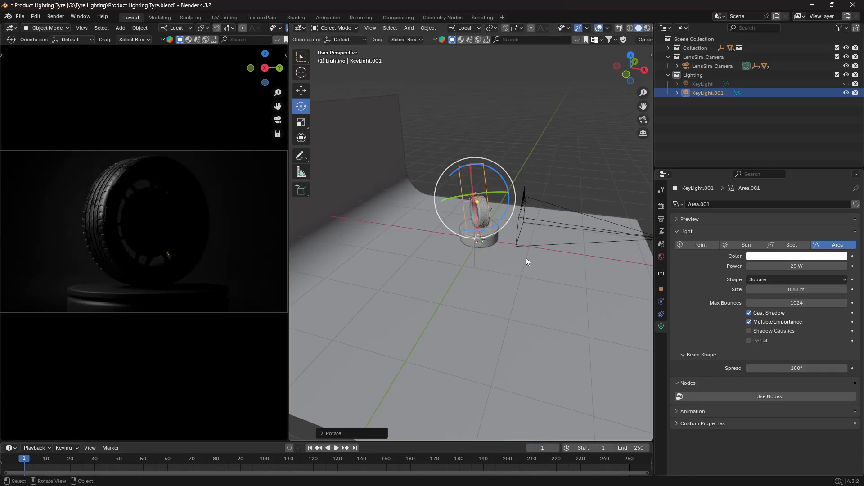
# Move the duplicate light slightly along its local X axis toward the camera side.
pyautogui.moveTo(525, 258); pyautogui.dragTo(383, 242, button='middle')
pyautogui.moveTo(338, 281); pyautogui.dragTo(359, 273, button='middle')
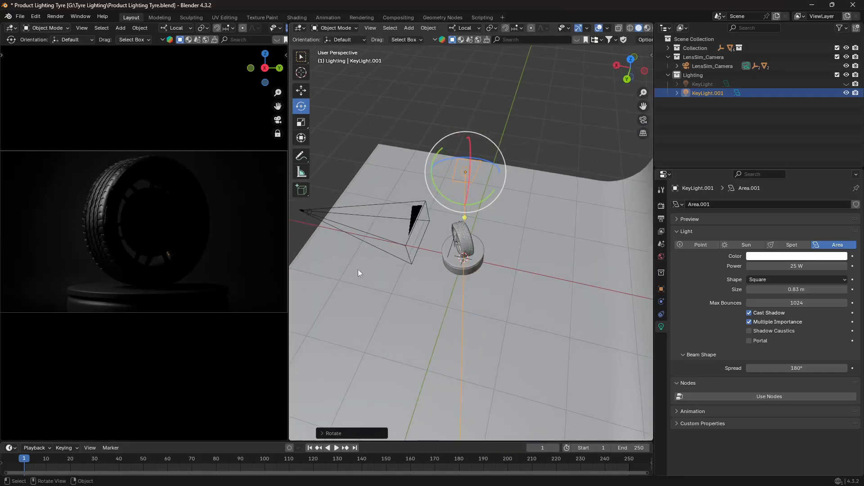
pyautogui.click(299, 92)
pyautogui.moveTo(434, 217); pyautogui.dragTo(424, 161, button='middle')
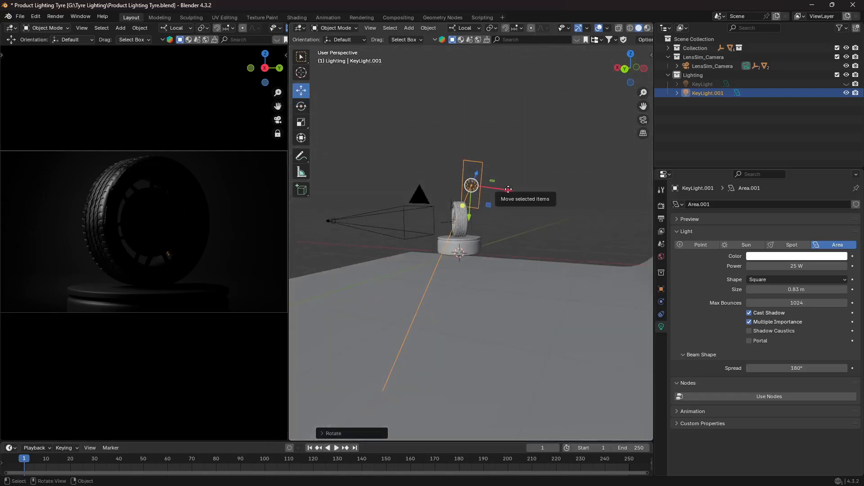
pyautogui.moveTo(508, 189)
pyautogui.mouseDown()
pyautogui.moveTo(493, 189)
pyautogui.moveTo(502, 189)
pyautogui.mouseUp()
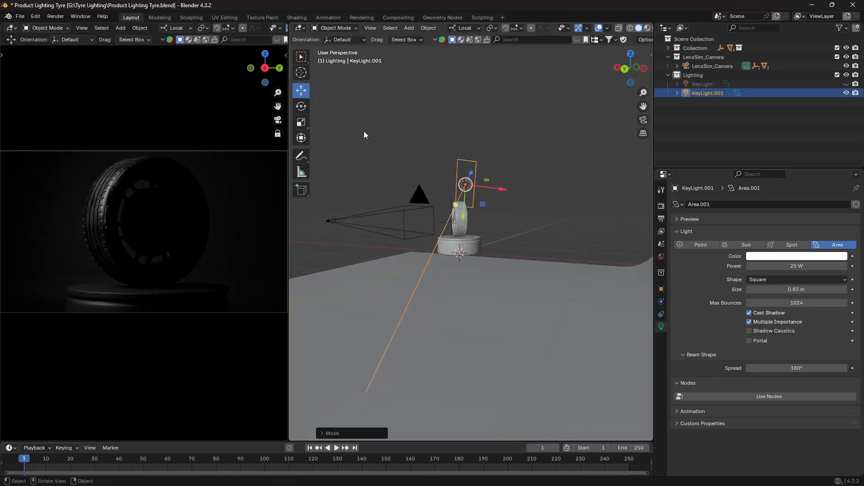
# Adjust the duplicate light's rotation slightly and shrink its size to 0.399 m.
pyautogui.hotkey('shift', 'space')
pyautogui.press('r')
pyautogui.moveTo(477, 153); pyautogui.dragTo(459, 149)
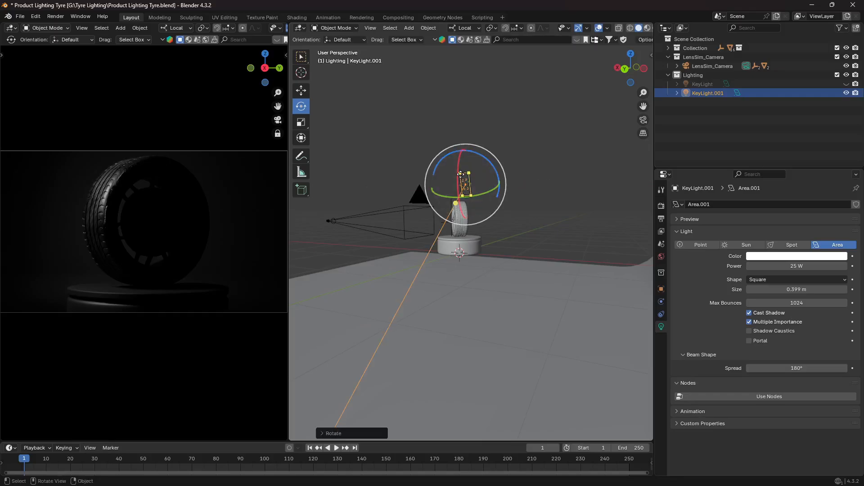
# Set the duplicate light's power to 20 W.
pyautogui.click(800, 266)
pyautogui.write('20')
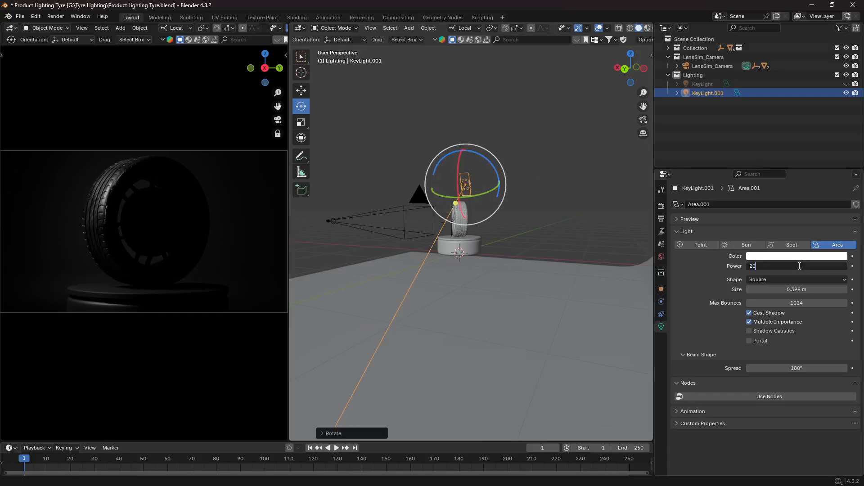
pyautogui.press('Return')
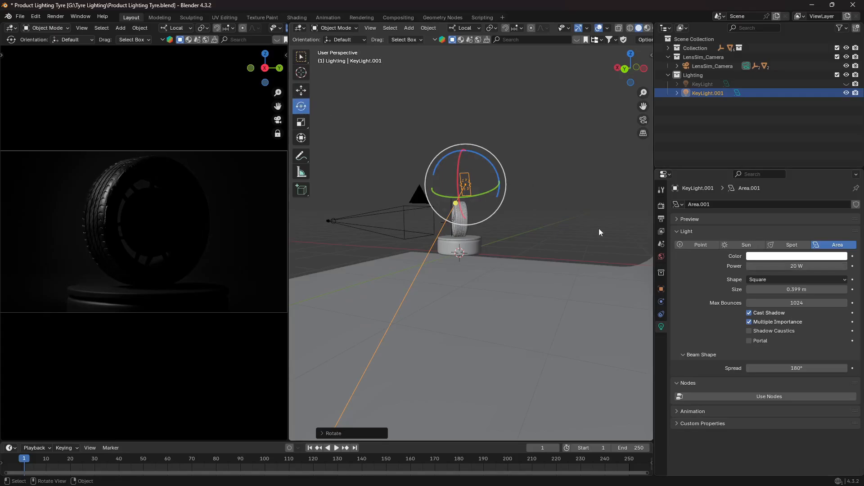
# Scale the duplicate light up uniformly and widen it along its local X axis into a nearly square panel.
pyautogui.moveTo(486, 222); pyautogui.dragTo(600, 245, button='middle')
pyautogui.press('s')
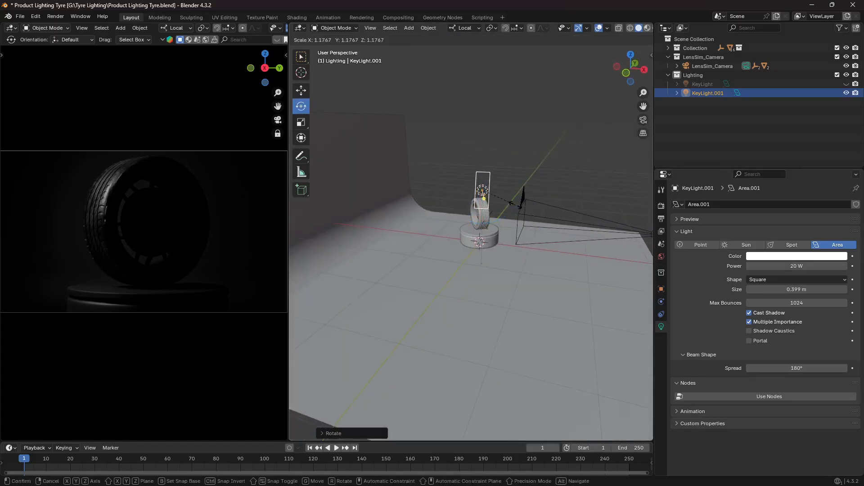
pyautogui.click(524, 204)
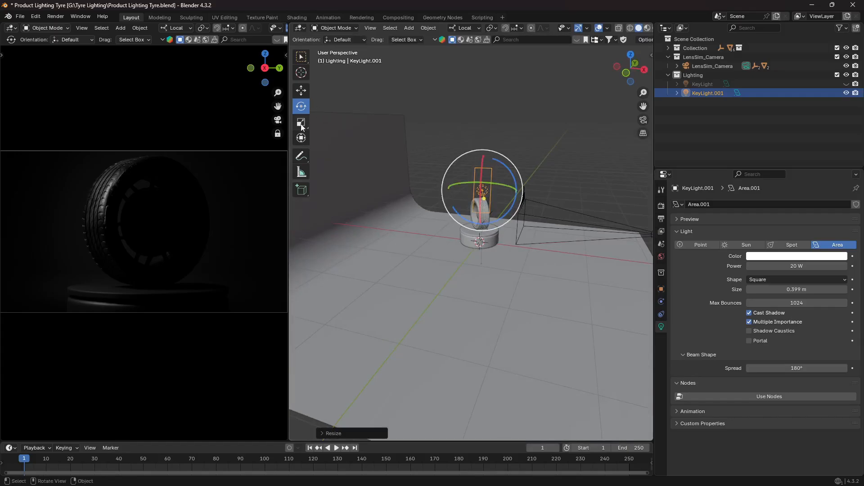
pyautogui.click(301, 126)
pyautogui.moveTo(448, 190); pyautogui.dragTo(402, 189)
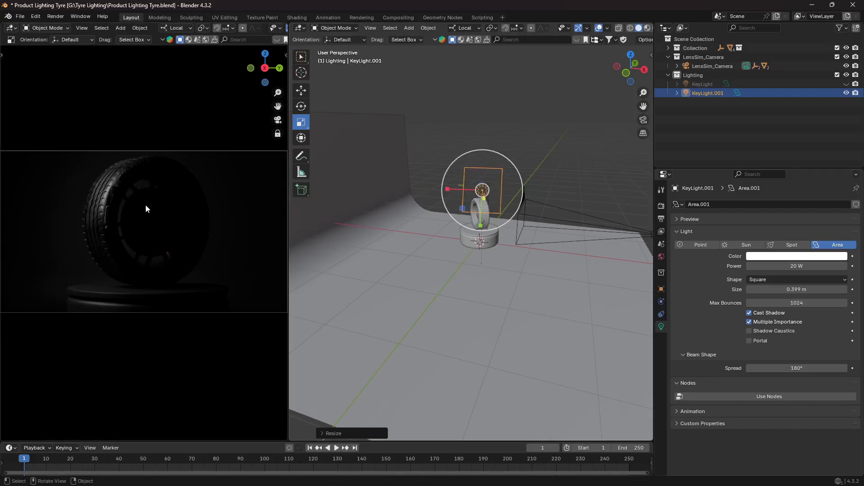
# Rename the duplicate light to Fill Light.
pyautogui.doubleClick(719, 93)
pyautogui.write('Fill Light')
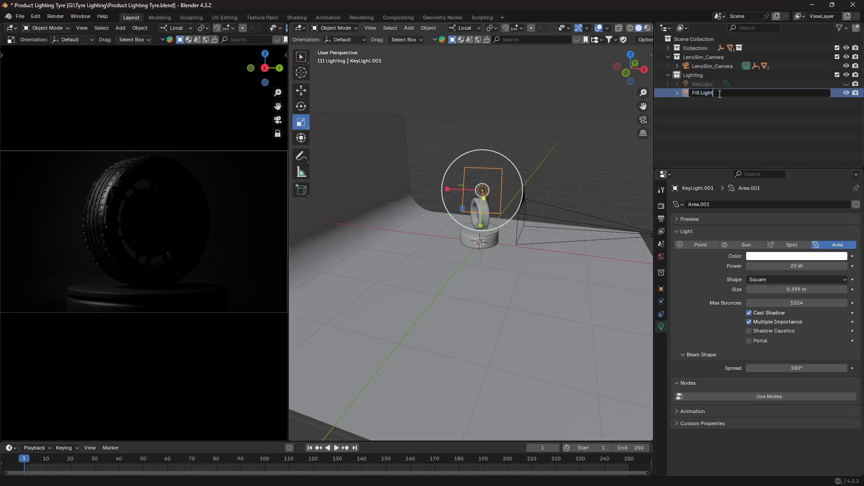
pyautogui.press('Return')
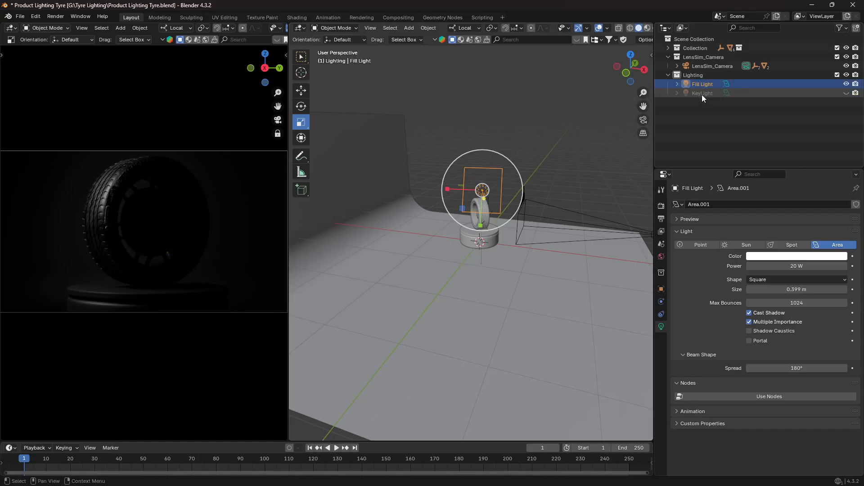
# Set the KeyLight's power to 35 W.
pyautogui.click(701, 94)
pyautogui.click(790, 267)
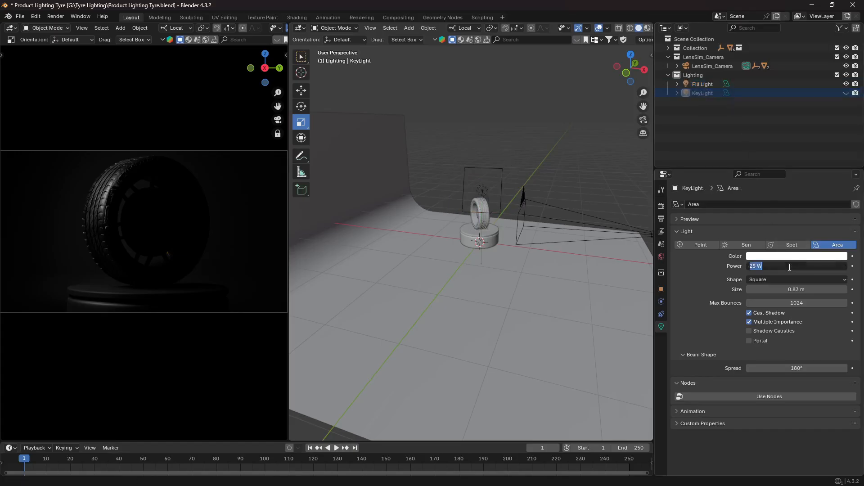
pyautogui.write('75')
pyautogui.press('Return')
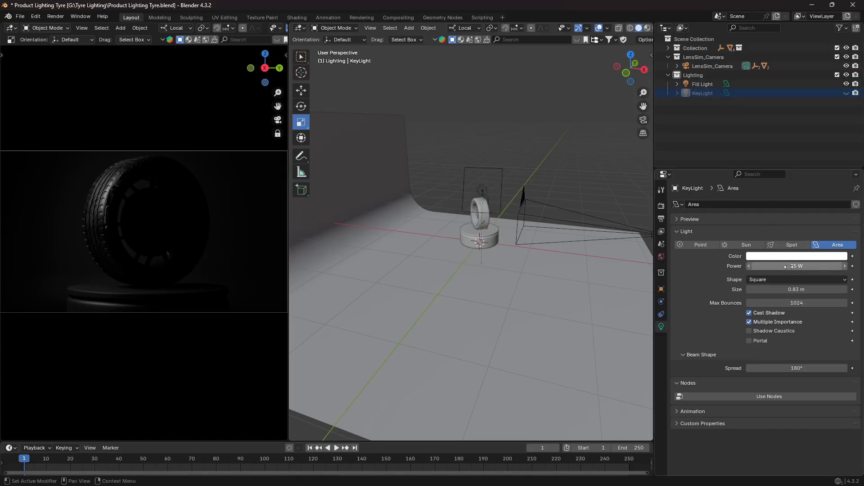
# Compare the contributions of the fill light and key light by toggling each one's visibility in turn.
pyautogui.click(846, 84)
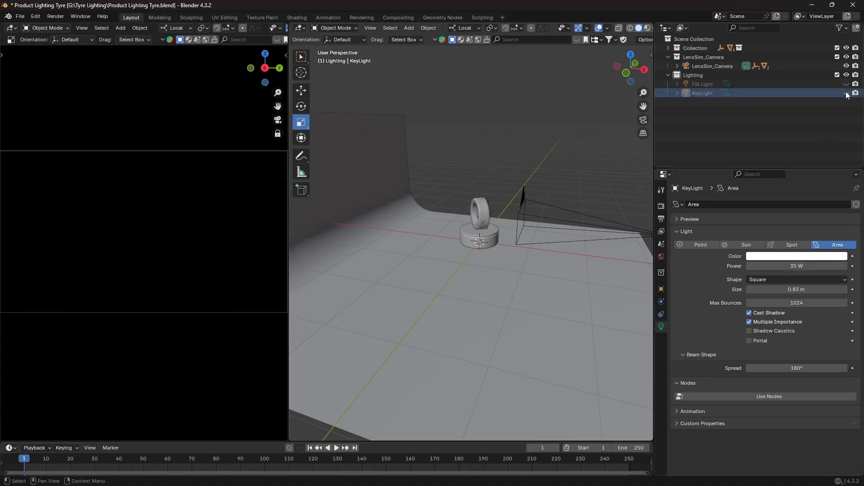
pyautogui.click(846, 94)
pyautogui.click(846, 93)
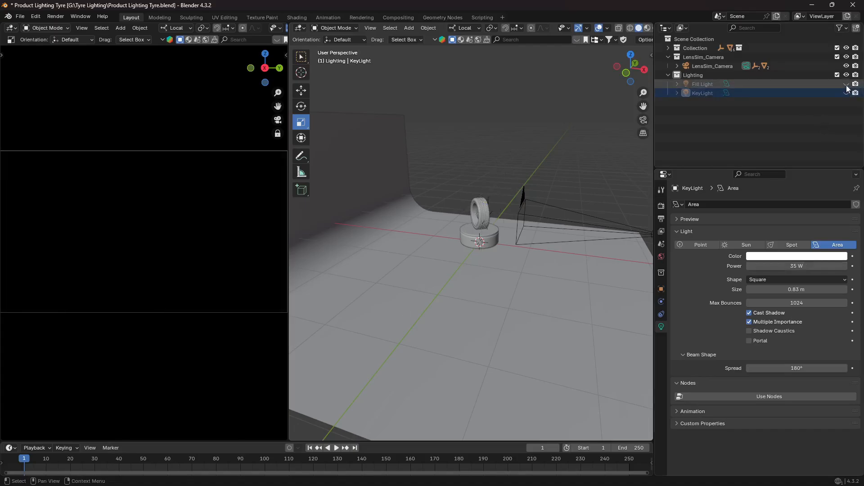
pyautogui.click(847, 84)
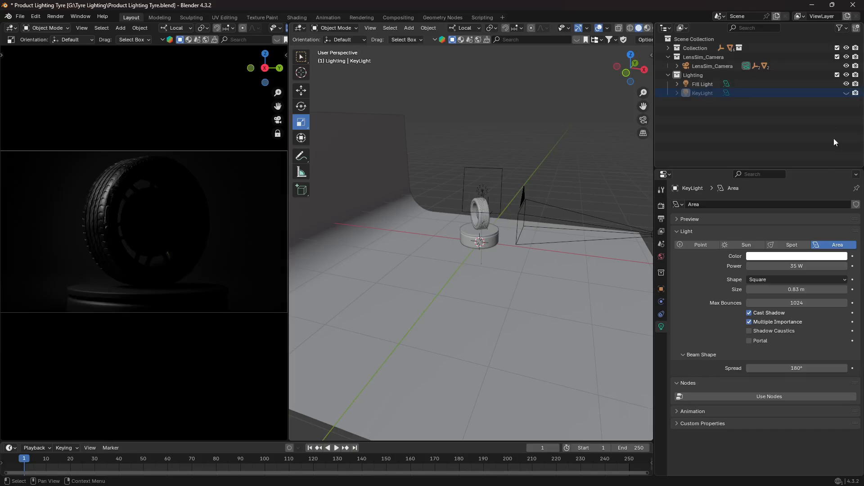
# Set the Fill Light's power to 30 W and unhide the KeyLight to light the scene with both.
pyautogui.click(700, 83)
pyautogui.click(788, 267)
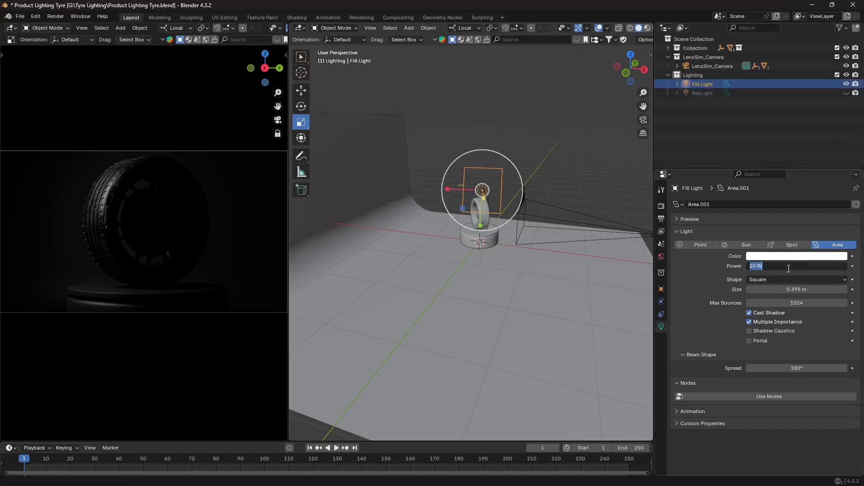
pyautogui.write('30')
pyautogui.press('Return')
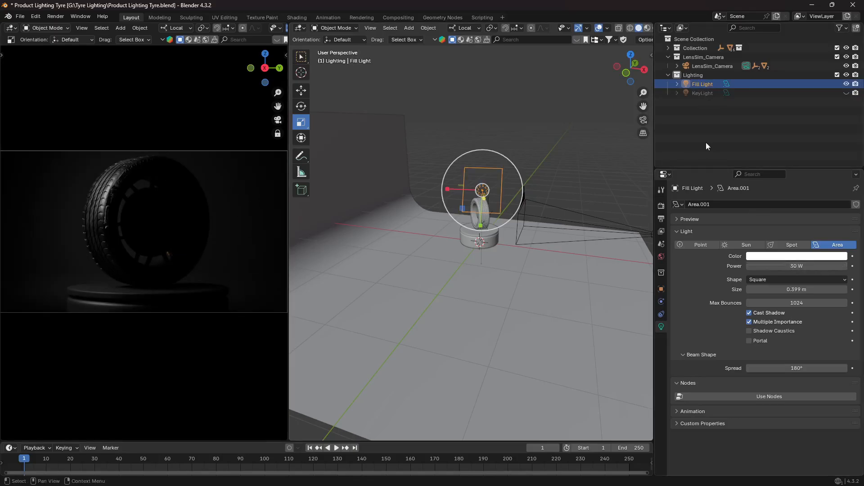
pyautogui.click(847, 93)
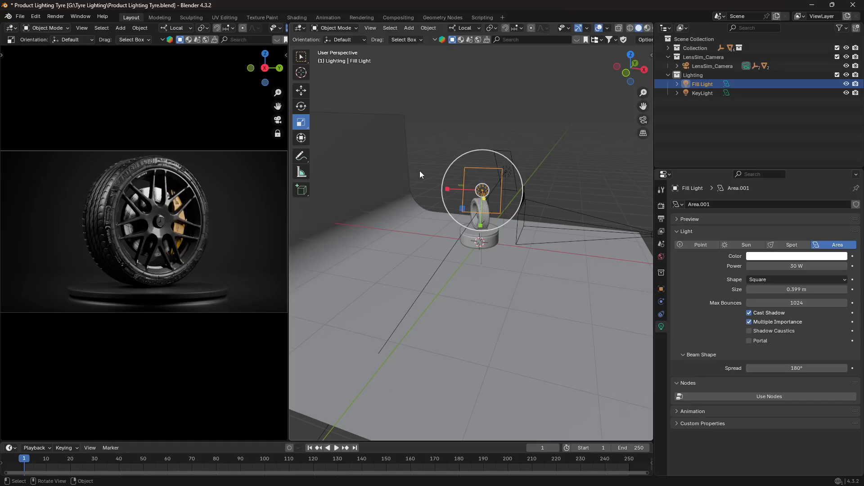
pyautogui.click(546, 131)
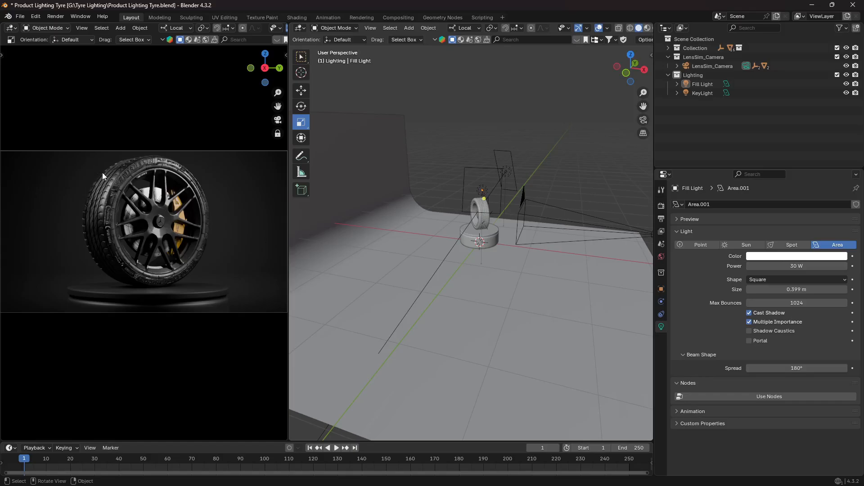
# Hide the KeyLight and Fill Light, and add a new area light to the scene.
pyautogui.click(846, 92)
pyautogui.click(846, 84)
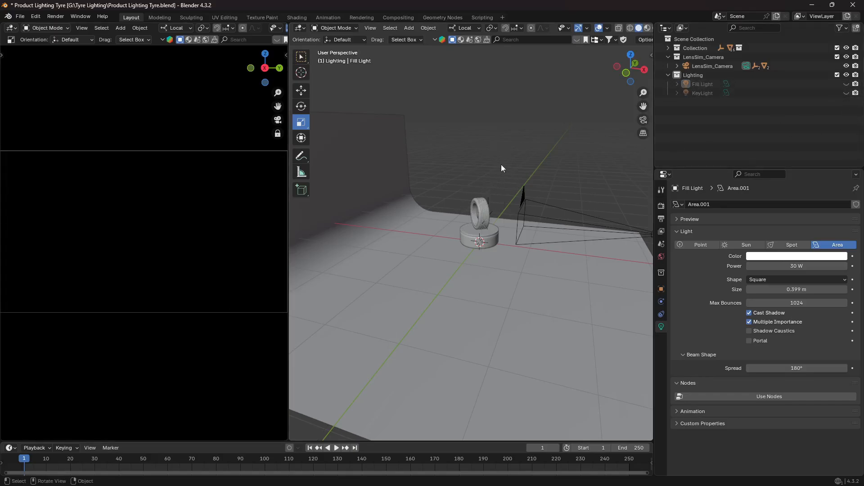
pyautogui.hotkey('shift', 'a')
pyautogui.moveTo(501, 164)
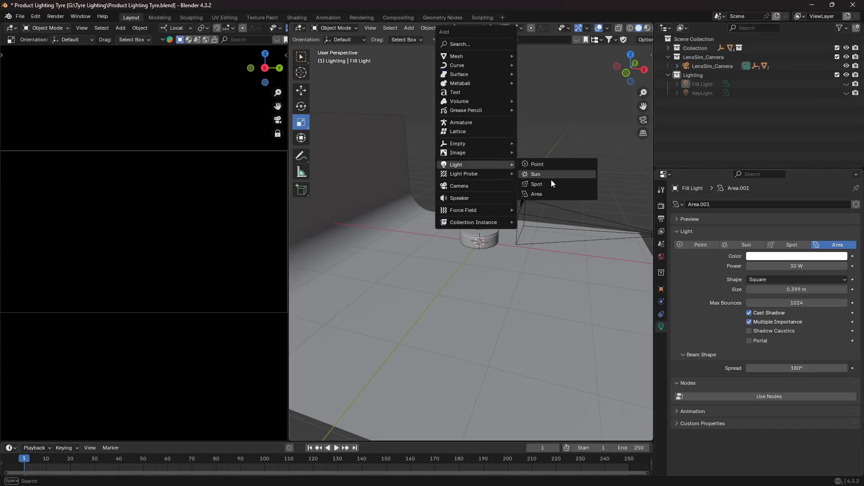
pyautogui.click(547, 193)
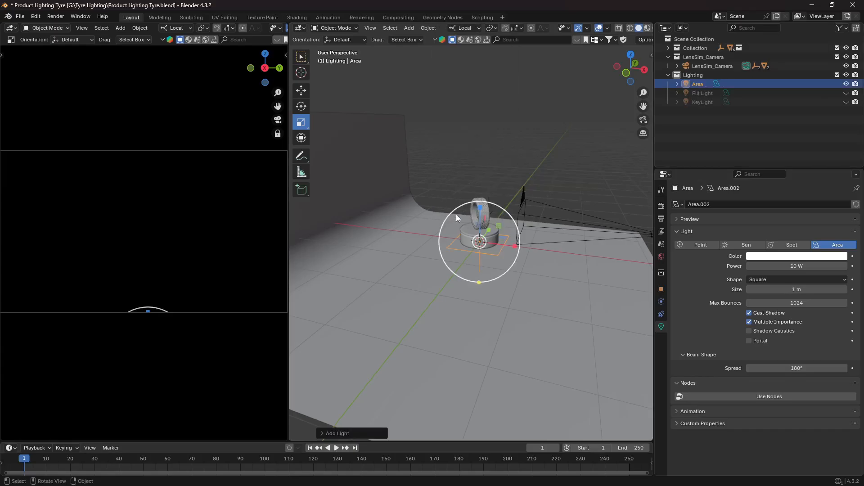
# Move the new area light up and back behind the tyre and rotate it -90° about Y to face the tyre.
pyautogui.click(301, 91)
pyautogui.moveTo(480, 212); pyautogui.dragTo(476, 181)
pyautogui.moveTo(514, 219); pyautogui.dragTo(500, 219)
pyautogui.moveTo(500, 219); pyautogui.dragTo(587, 272, button='middle')
pyautogui.click(301, 106)
pyautogui.moveTo(305, 114); pyautogui.dragTo(439, 189, button='middle')
pyautogui.moveTo(440, 185); pyautogui.dragTo(348, 180)
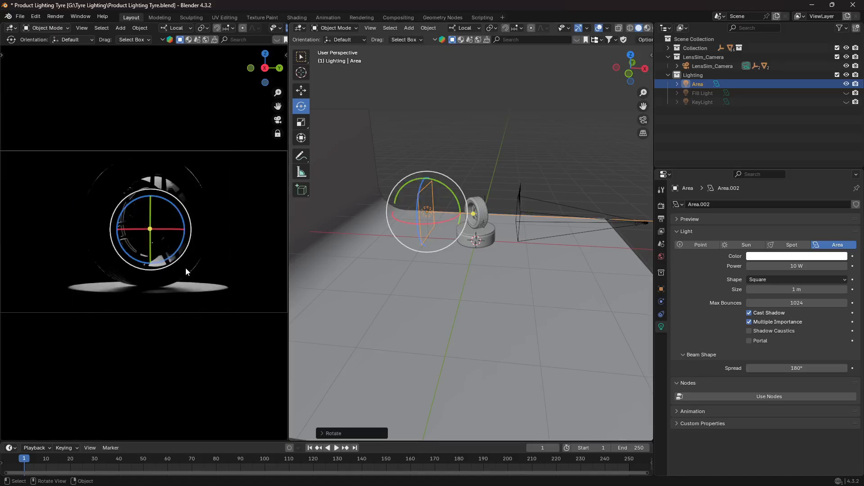
# From the top view, shift the area light to the tread side behind the tyre and rotate it about 16° to aim at the tyre.
pyautogui.moveTo(377, 267); pyautogui.dragTo(499, 293, button='middle')
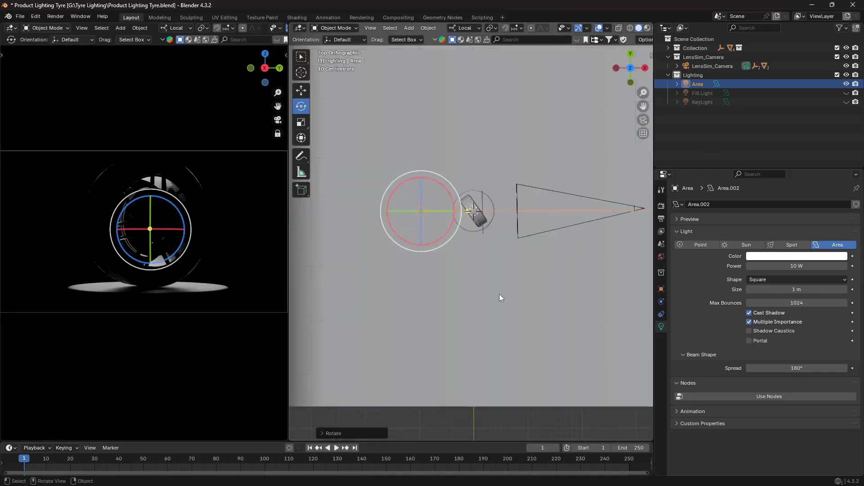
pyautogui.hotkey('shift', 'space')
pyautogui.press('g')
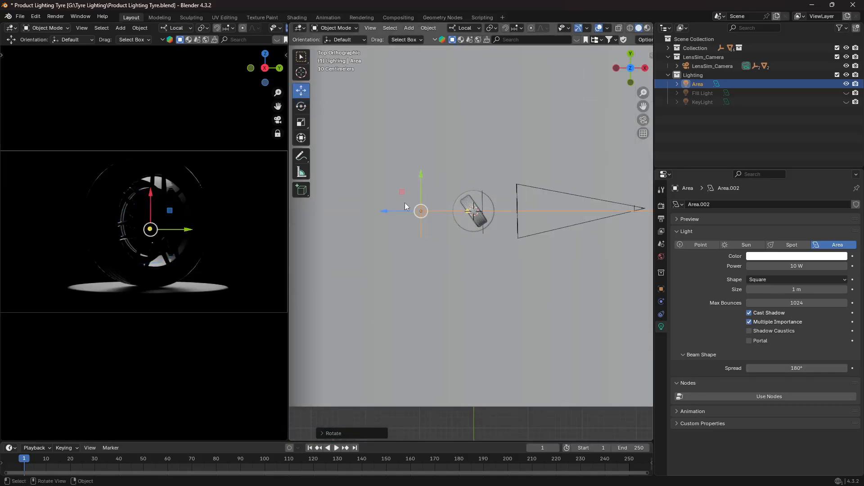
pyautogui.moveTo(423, 211); pyautogui.dragTo(429, 226)
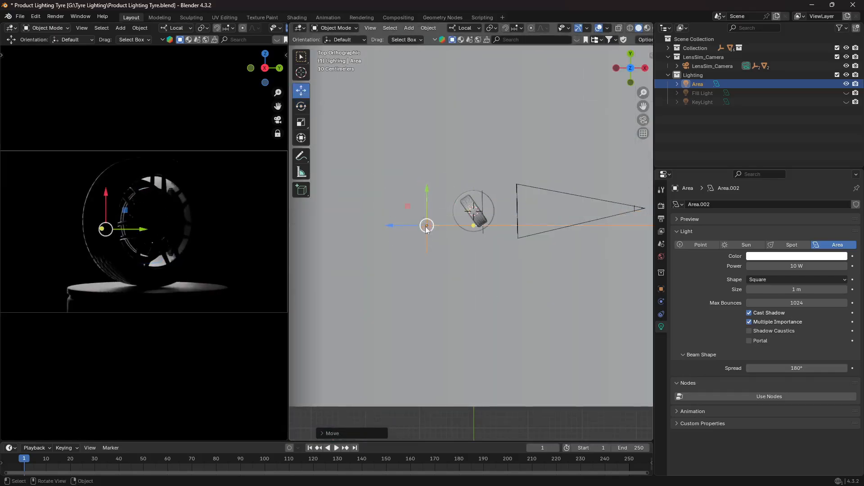
pyautogui.click(301, 106)
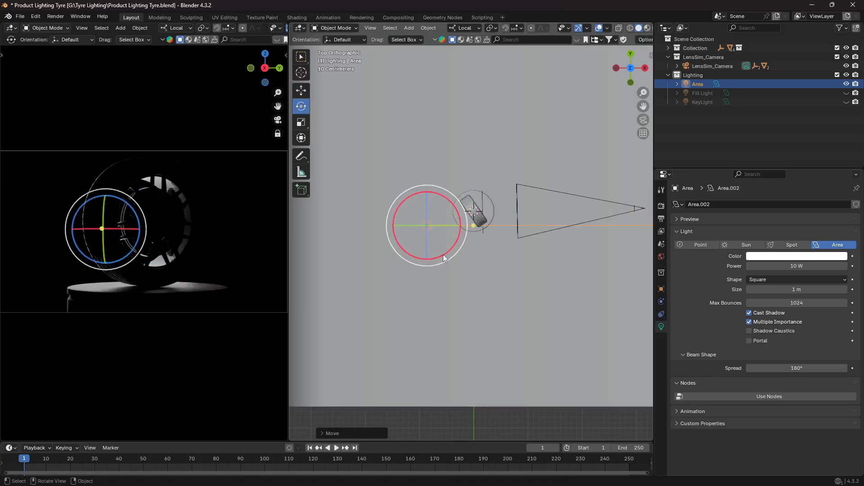
pyautogui.moveTo(446, 256); pyautogui.dragTo(451, 247)
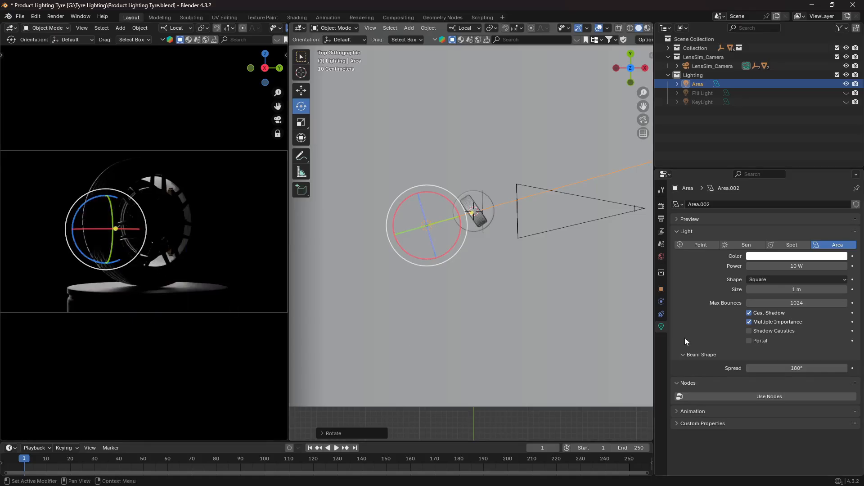
# Set the area light's size to 1.16 m and raise the light to a height of about 0.70 m.
pyautogui.moveTo(797, 289)
pyautogui.mouseDown()
pyautogui.moveTo(786, 289)
pyautogui.moveTo(813, 290)
pyautogui.moveTo(800, 289)
pyautogui.mouseUp()
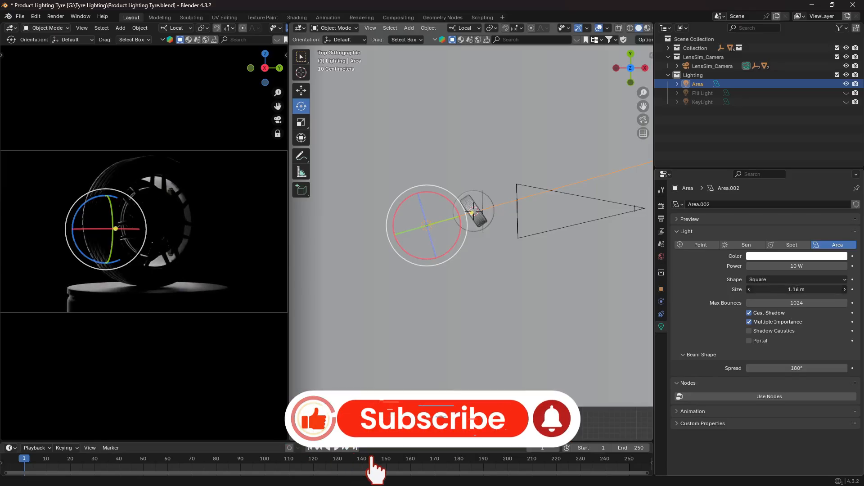
pyautogui.moveTo(545, 302); pyautogui.dragTo(484, 210, button='middle')
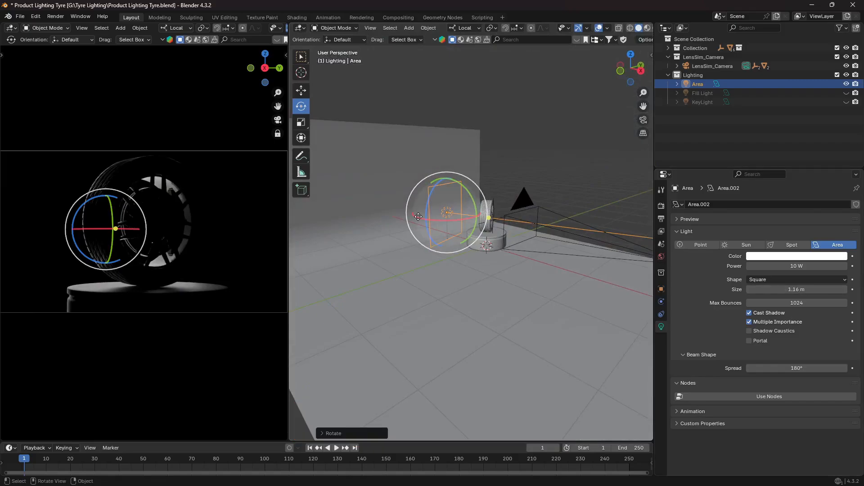
pyautogui.click(301, 92)
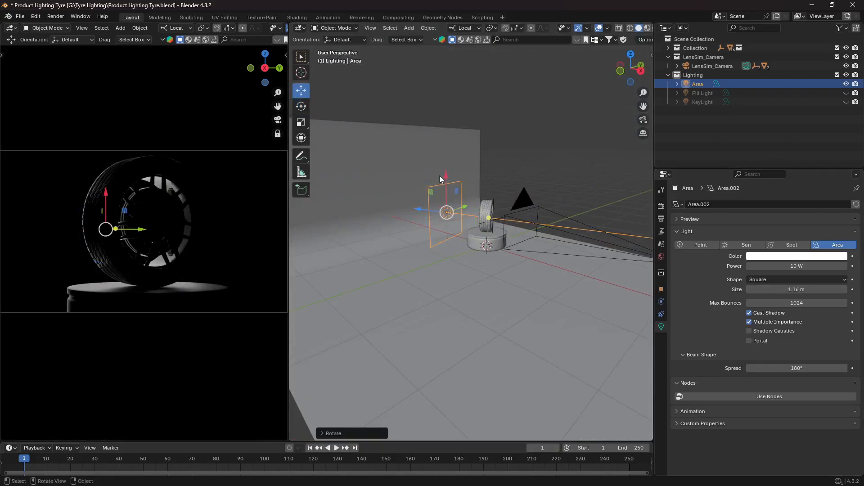
pyautogui.moveTo(445, 178); pyautogui.dragTo(442, 167)
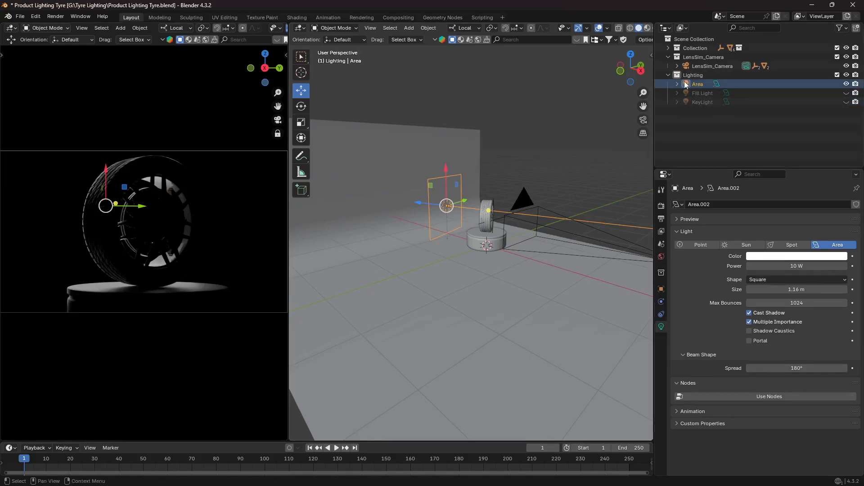
# Create a new light linking collection for the area light.
pyautogui.click(661, 290)
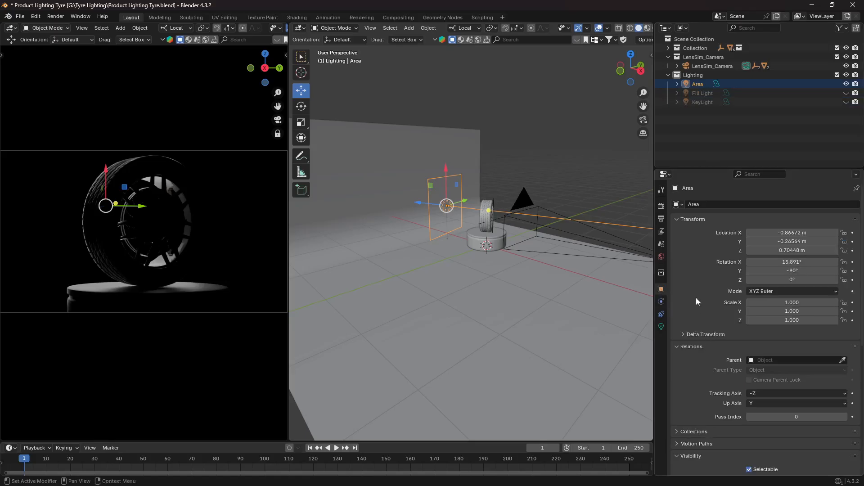
pyautogui.scroll(-10, 695, 297)
pyautogui.scroll(-3, 699, 307)
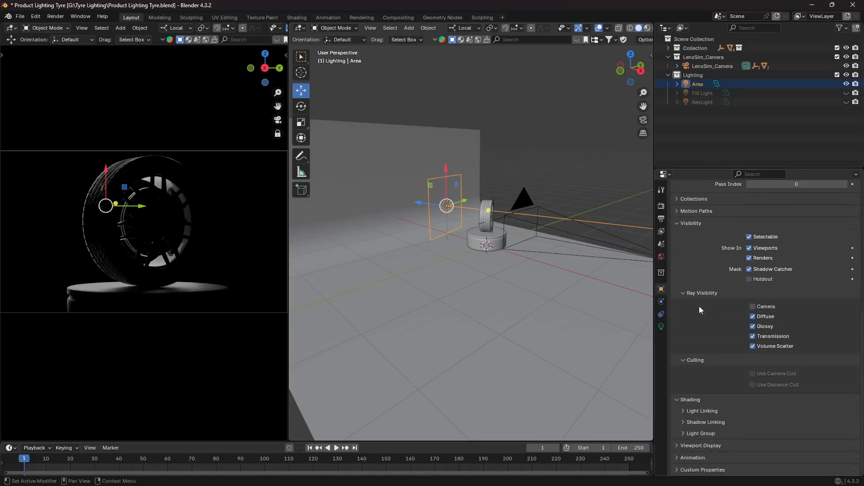
pyautogui.click(682, 411)
pyautogui.scroll(-1, 750, 367)
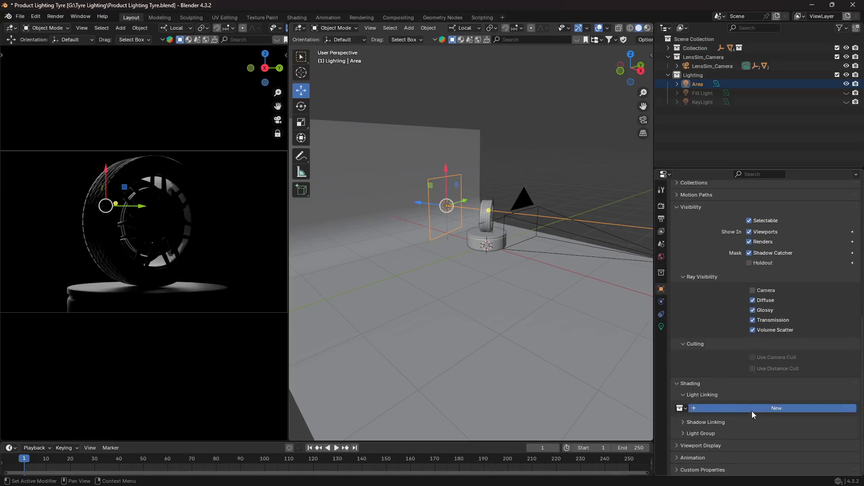
pyautogui.click(753, 410)
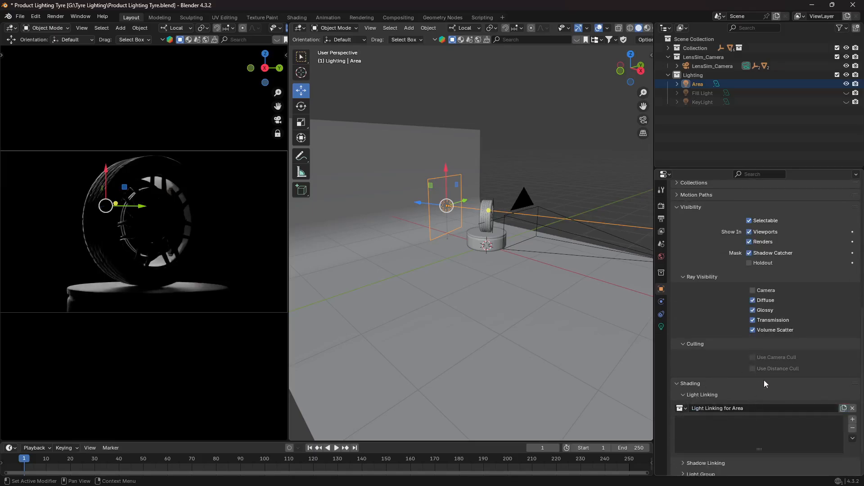
# Add the Tire object to the area light's light linking collection.
pyautogui.click(485, 221)
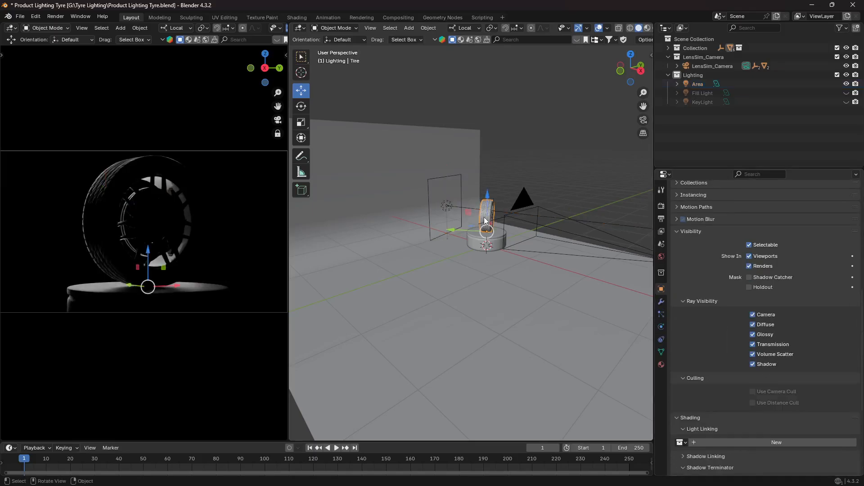
pyautogui.keyDown('shift'); pyautogui.click(461, 195); pyautogui.keyUp('shift')
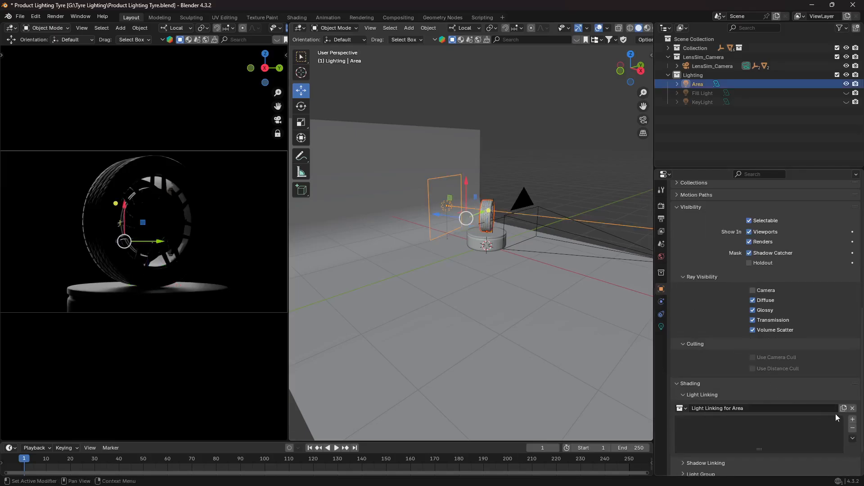
pyautogui.click(852, 420)
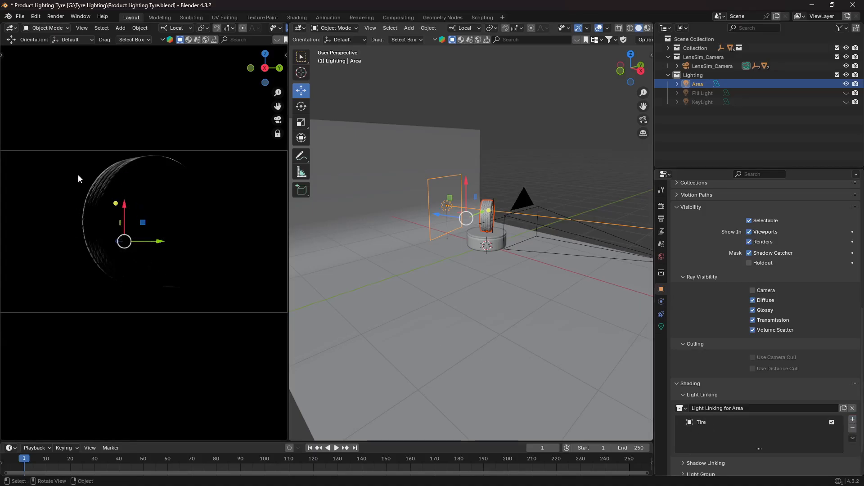
# Select only the area light and slide it along its local Y axis farther out to the tread side.
pyautogui.click(520, 113)
pyautogui.moveTo(446, 177); pyautogui.dragTo(573, 224, button='middle')
pyautogui.click(448, 255)
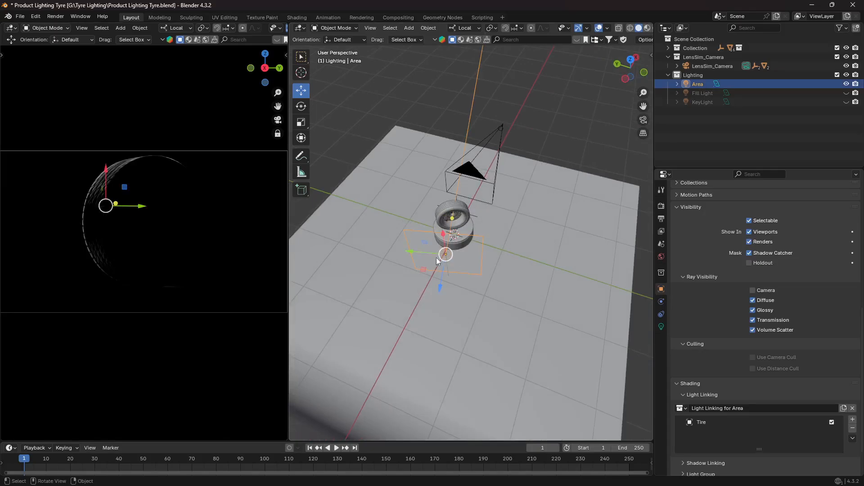
pyautogui.moveTo(417, 253); pyautogui.dragTo(435, 254)
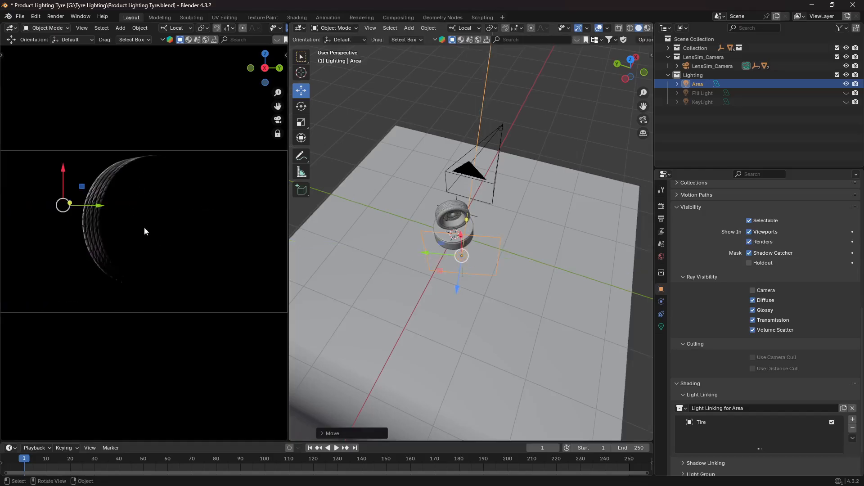
pyautogui.press('KP_Decimal')
pyautogui.moveTo(473, 238); pyautogui.dragTo(502, 262, button='middle')
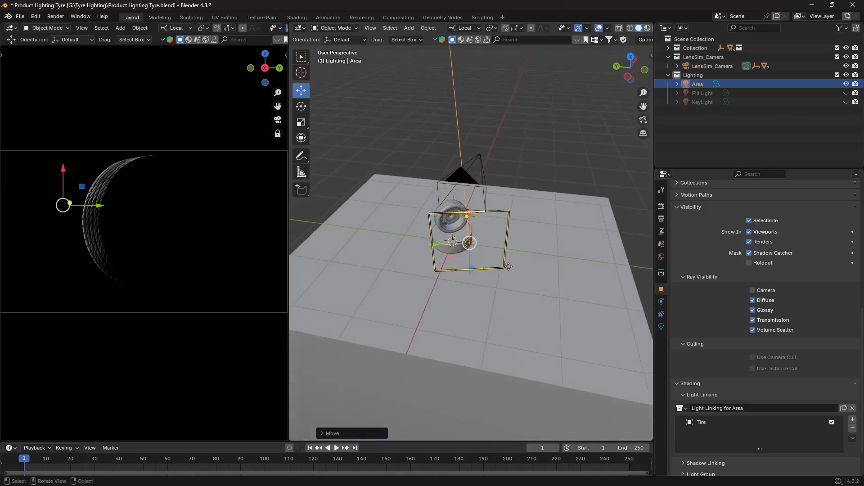
# Rename the area light object as Rim Light.
pyautogui.click(717, 84)
pyautogui.doubleClick(707, 84)
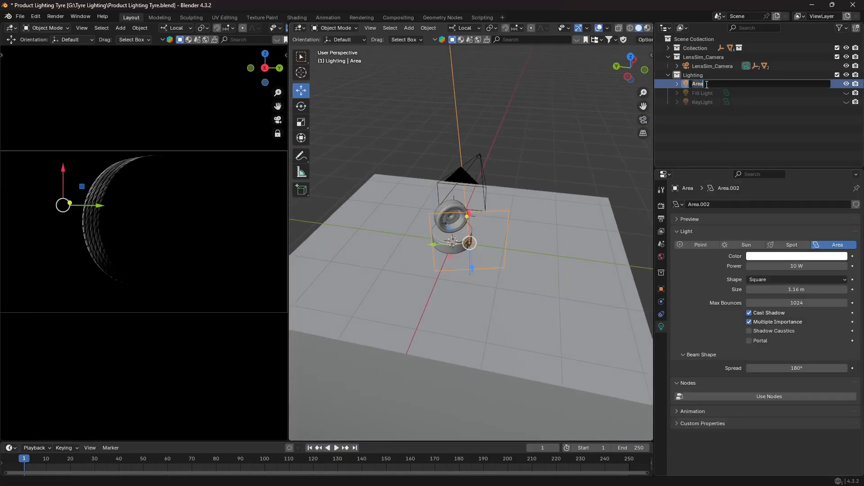
pyautogui.write('Rio L:ight]')
pyautogui.press('Return')
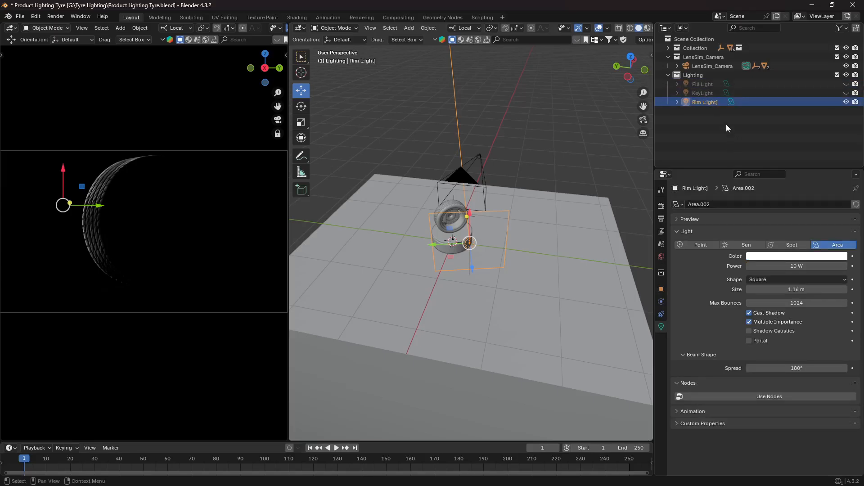
pyautogui.doubleClick(720, 103)
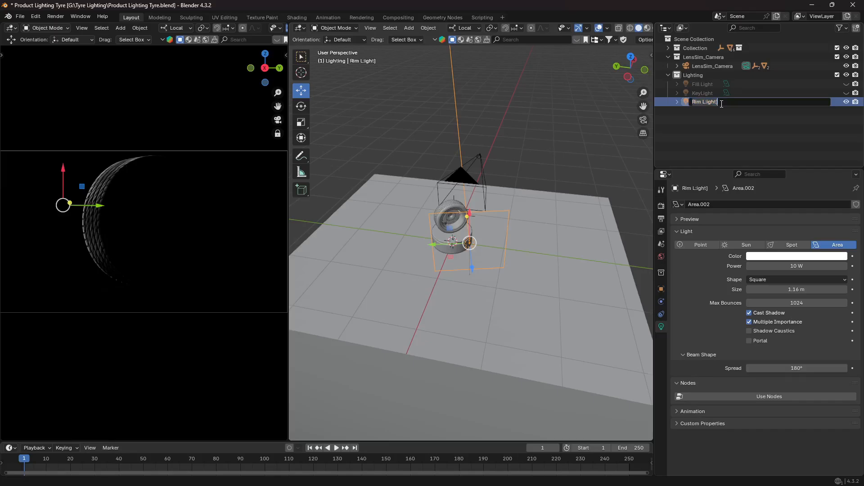
pyautogui.click(722, 104)
pyautogui.write('ight')
pyautogui.press('Return')
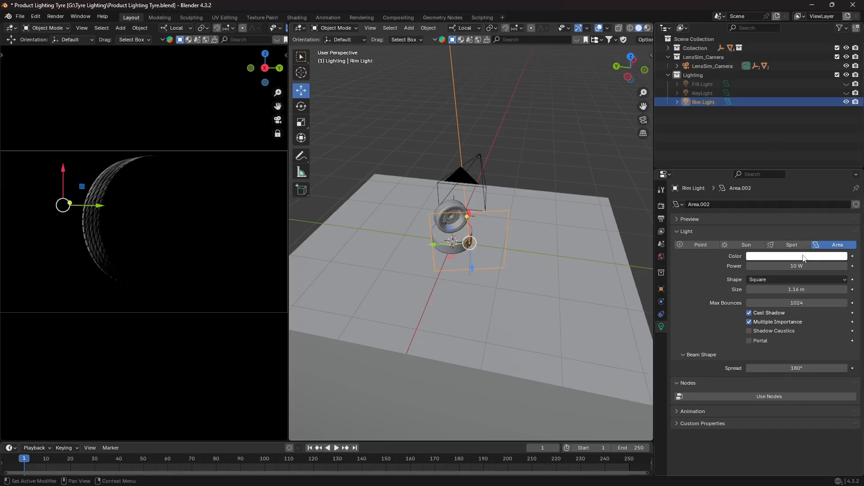
# Set the rim light's power to 30 W.
pyautogui.click(800, 266)
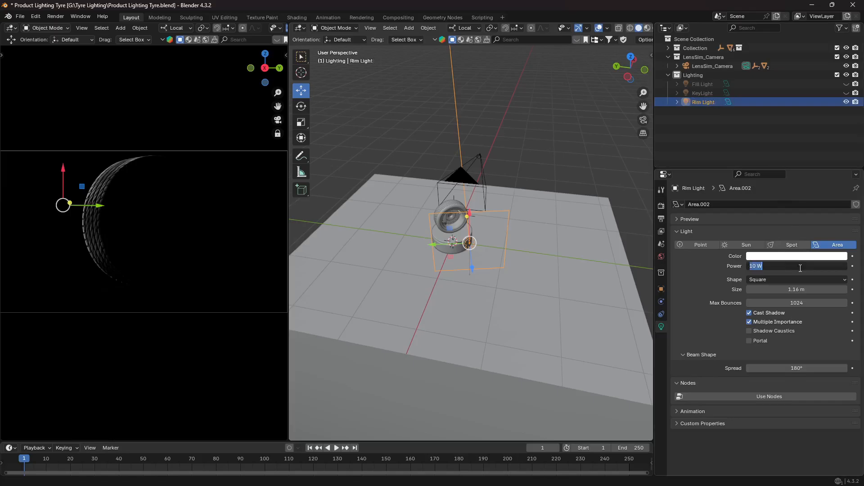
pyautogui.write('30')
pyautogui.press('Return')
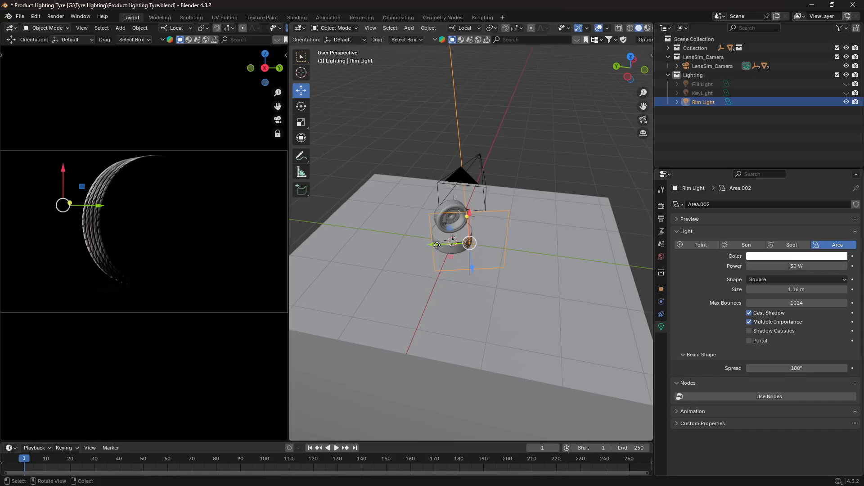
# Slide the rim light about 0.18 m along its local Y axis toward the tyre's centre and raise it slightly.
pyautogui.press('g')
pyautogui.press('y')
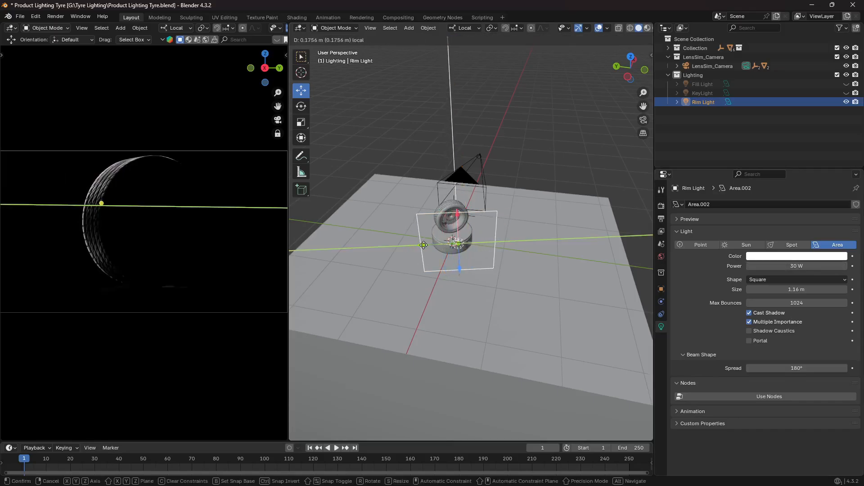
pyautogui.moveTo(423, 245); pyautogui.dragTo(423, 245)
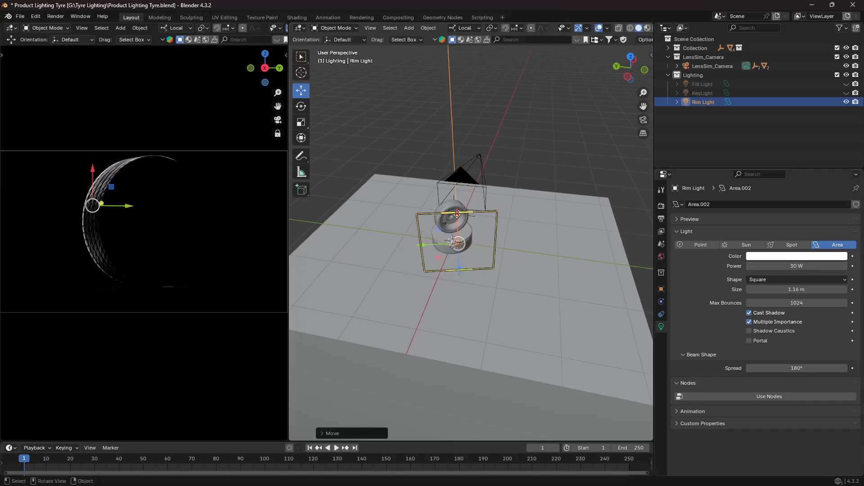
pyautogui.moveTo(455, 212)
pyautogui.mouseDown()
pyautogui.moveTo(455, 204)
pyautogui.moveTo(455, 214)
pyautogui.mouseUp()
pyautogui.moveTo(455, 214); pyautogui.dragTo(421, 181, button='middle')
pyautogui.moveTo(424, 176); pyautogui.dragTo(426, 167)
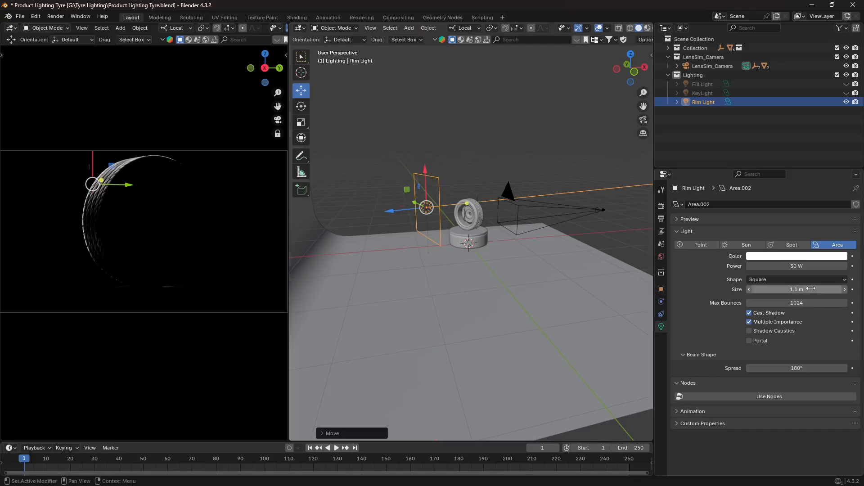
# Reduce the rim light's size to 0.934 m and slide it along its local Y axis back out to the tread side.
pyautogui.moveTo(783, 290)
pyautogui.mouseDown()
pyautogui.moveTo(754, 289)
pyautogui.moveTo(770, 289)
pyautogui.mouseUp()
pyautogui.moveTo(477, 249); pyautogui.dragTo(401, 223, button='middle')
pyautogui.moveTo(432, 228); pyautogui.dragTo(447, 230)
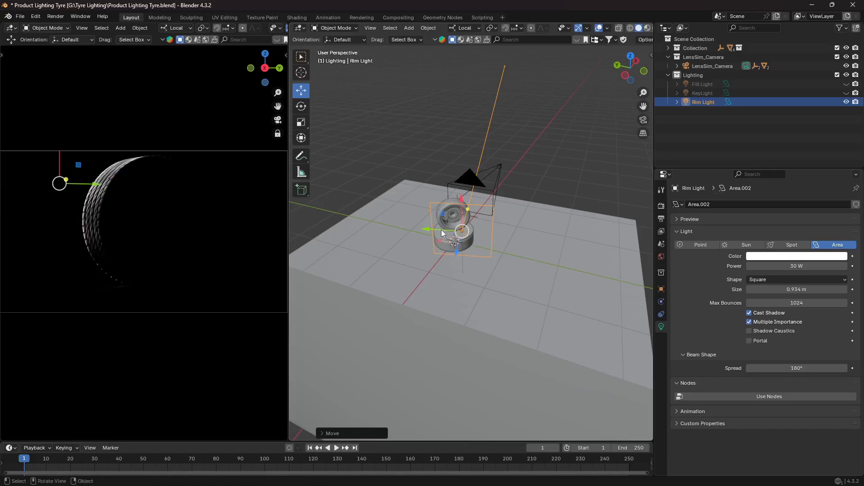
# Duplicate the rim light to the tyre's opposite side and rotate the copy about 12° around its local X axis.
pyautogui.hotkey('shift', 'd')
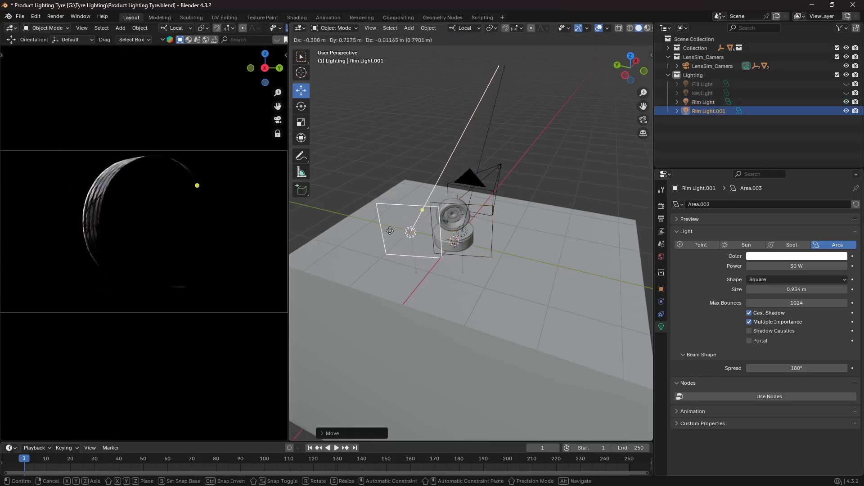
pyautogui.click(385, 227)
pyautogui.moveTo(459, 236); pyautogui.dragTo(517, 245, button='middle')
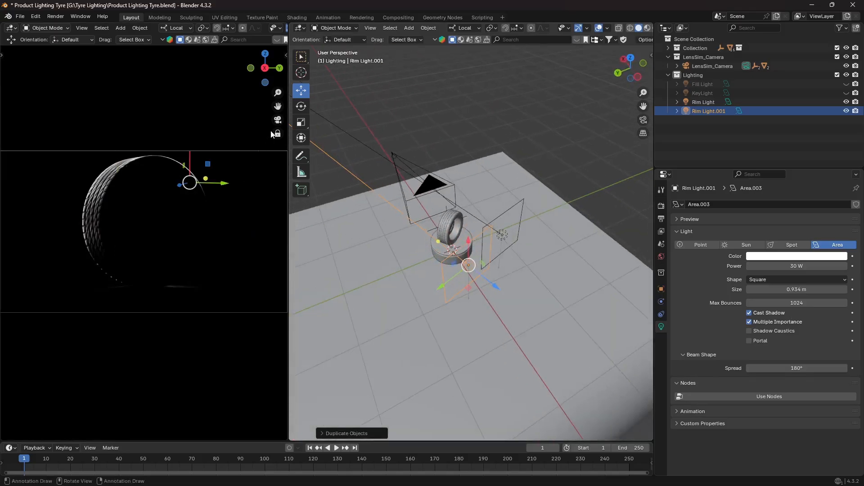
pyautogui.click(301, 106)
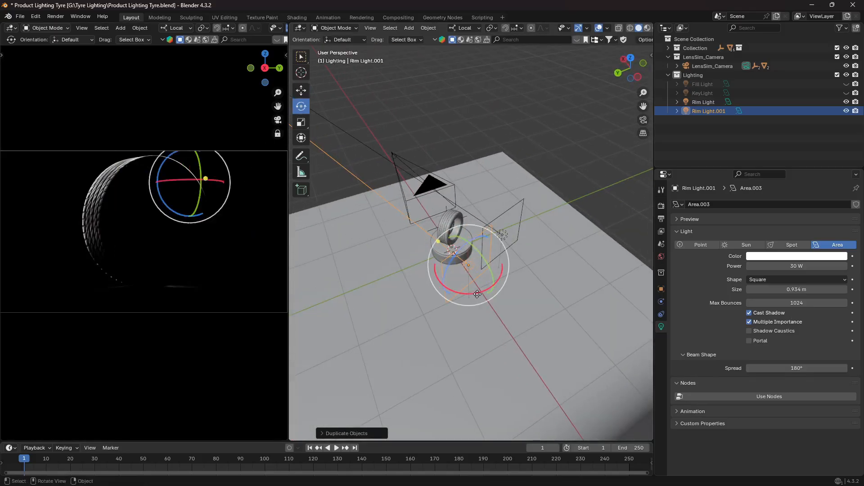
pyautogui.moveTo(471, 295); pyautogui.dragTo(468, 293)
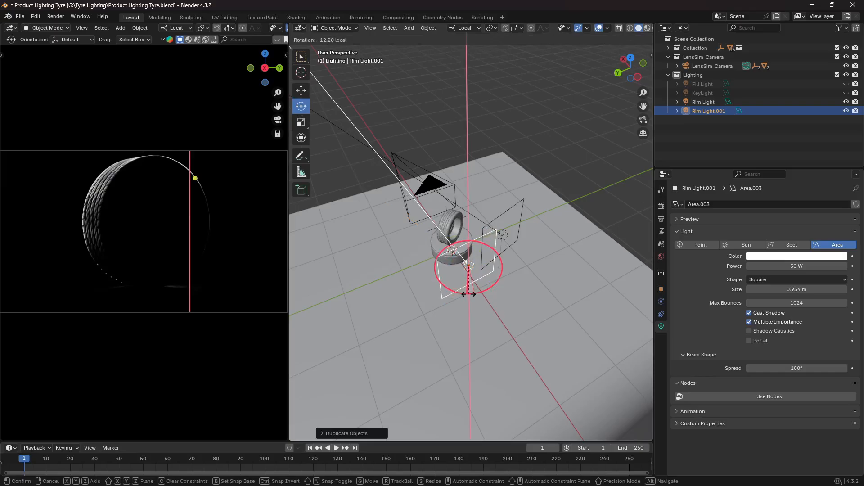
# Tilt the duplicated rim light around its local Y axis and refine its aim at the tyre with a trackball rotation.
pyautogui.moveTo(469, 294); pyautogui.dragTo(394, 269, button='middle')
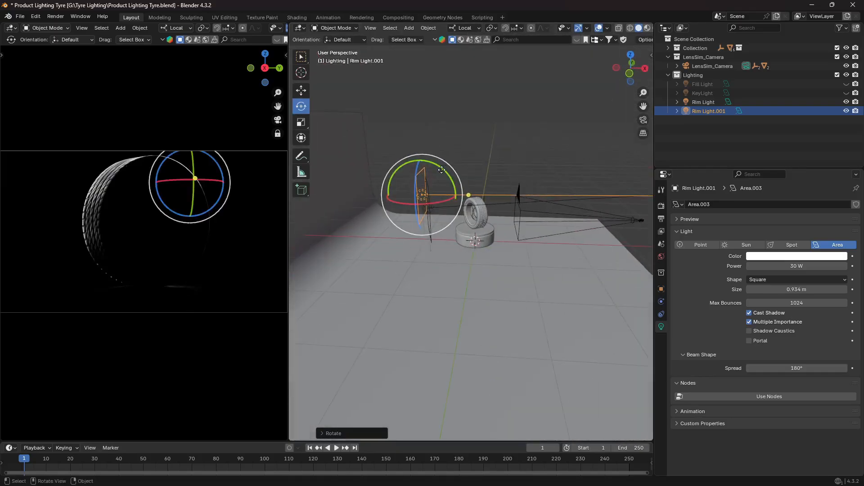
pyautogui.moveTo(441, 170); pyautogui.dragTo(448, 170)
pyautogui.moveTo(351, 188); pyautogui.dragTo(515, 260, button='middle')
pyautogui.press('r')
pyautogui.press('r')
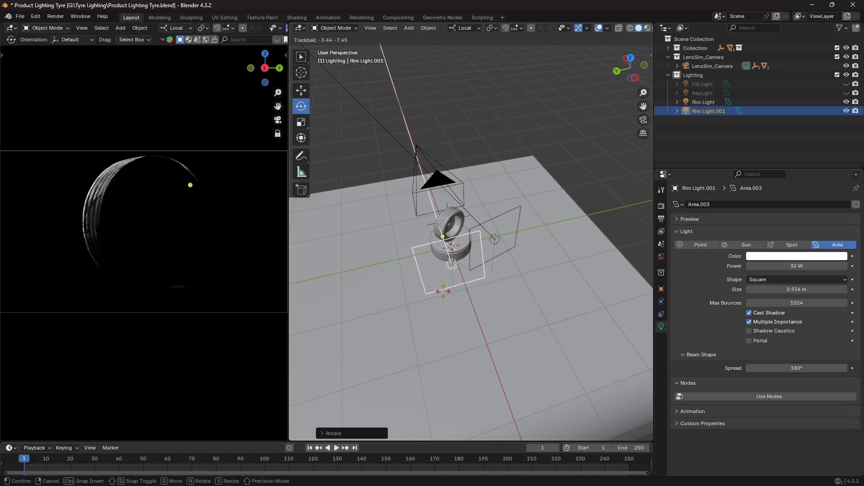
pyautogui.click(508, 295)
pyautogui.moveTo(508, 296); pyautogui.dragTo(377, 276, button='middle')
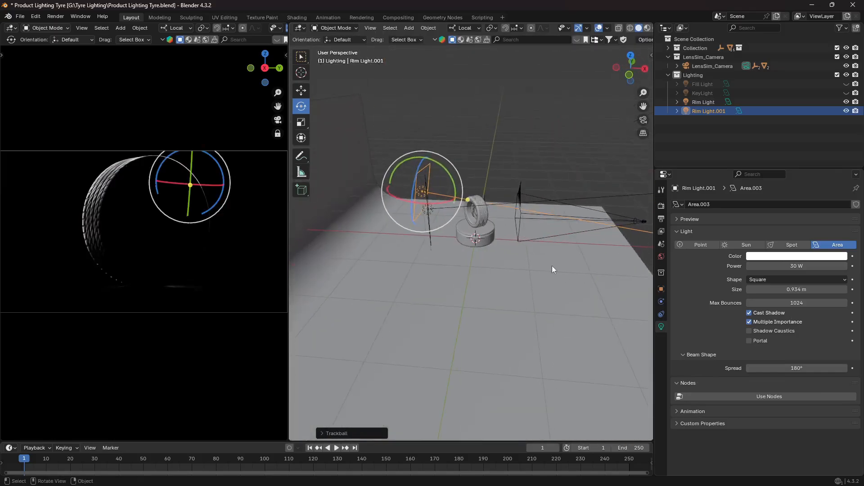
# Unhide the KeyLight and Fill Light and clear the selection.
pyautogui.click(846, 93)
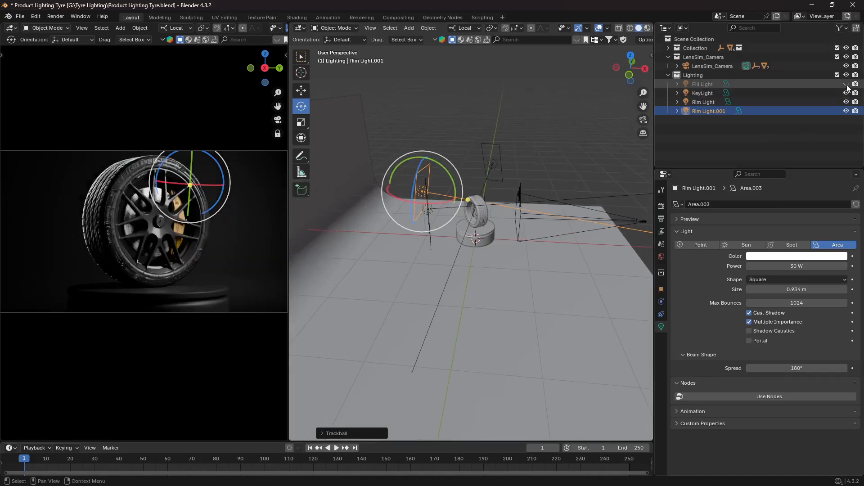
pyautogui.click(846, 84)
pyautogui.click(544, 142)
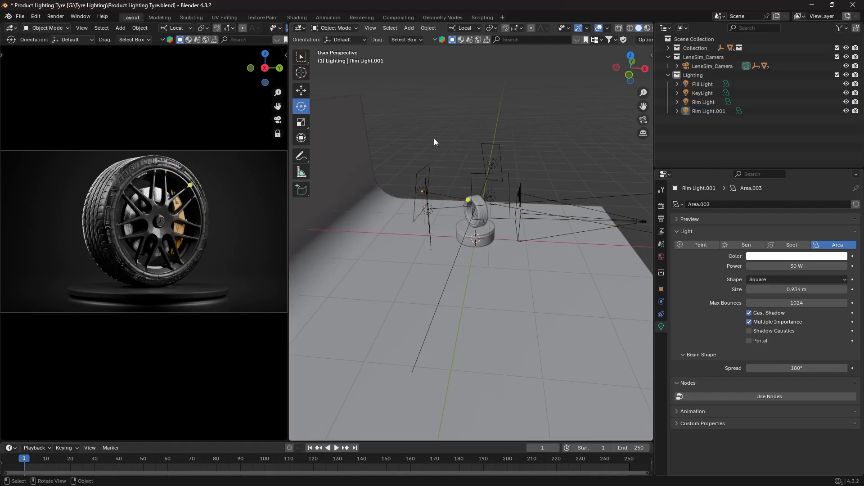
# Move the duplicated rim light farther outward and re-aim it at the tyre, saving the file with the new placement.
pyautogui.moveTo(456, 156); pyautogui.dragTo(369, 161, button='middle')
pyautogui.moveTo(486, 154); pyautogui.dragTo(445, 142, button='middle')
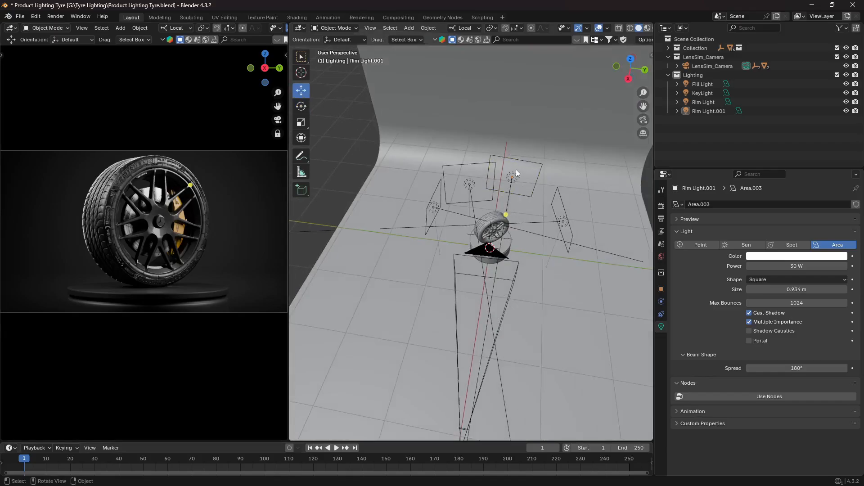
pyautogui.click(522, 160)
pyautogui.moveTo(545, 184); pyautogui.dragTo(529, 206)
pyautogui.click(300, 107)
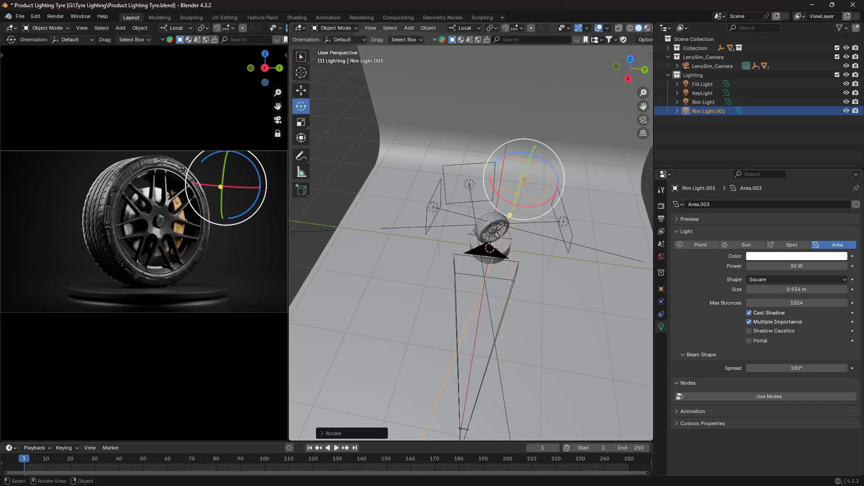
pyautogui.click(360, 163)
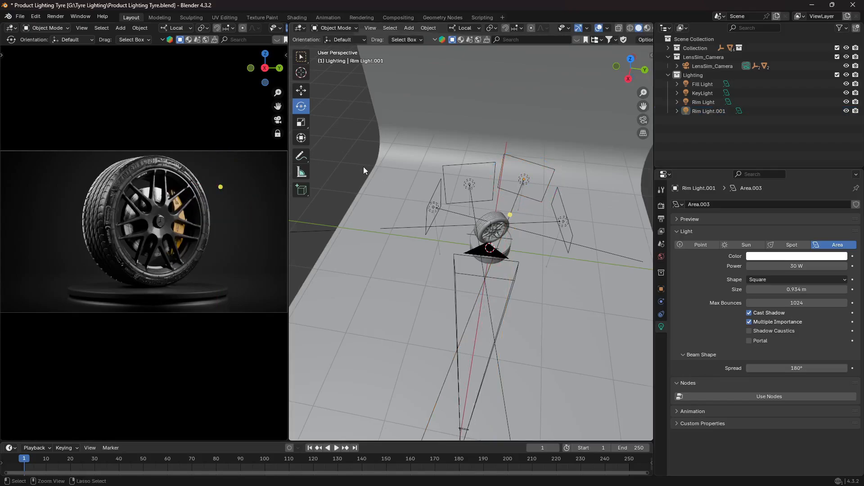
pyautogui.hotkey('ctrl', 's')
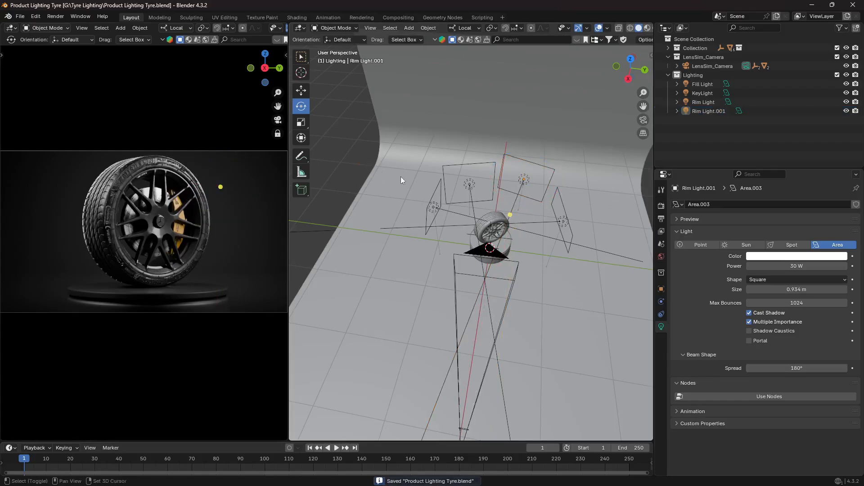
# Add a new area light and hide the Fill Light, KeyLight and both rim lights.
pyautogui.hotkey('shift', 'a')
pyautogui.moveTo(392, 190)
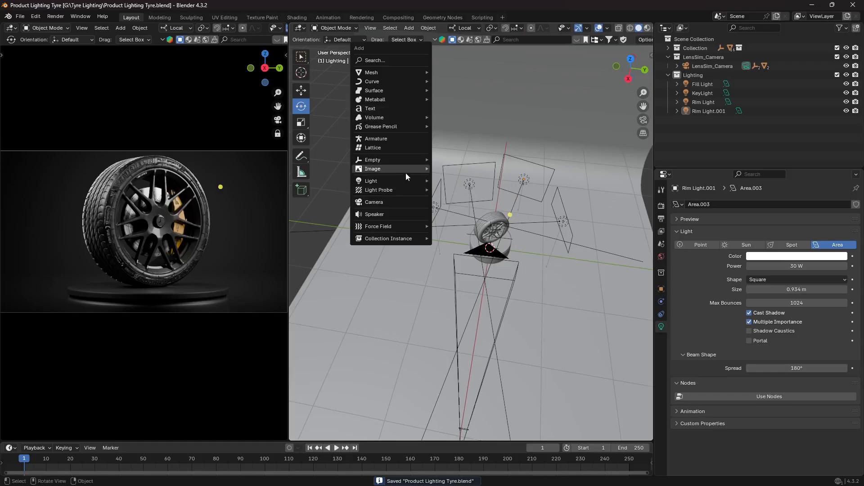
pyautogui.click(462, 209)
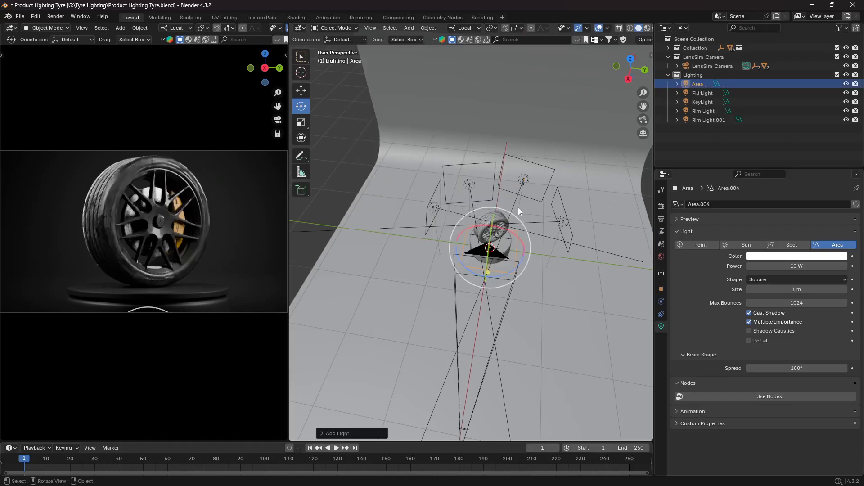
pyautogui.click(846, 93)
pyautogui.click(846, 101)
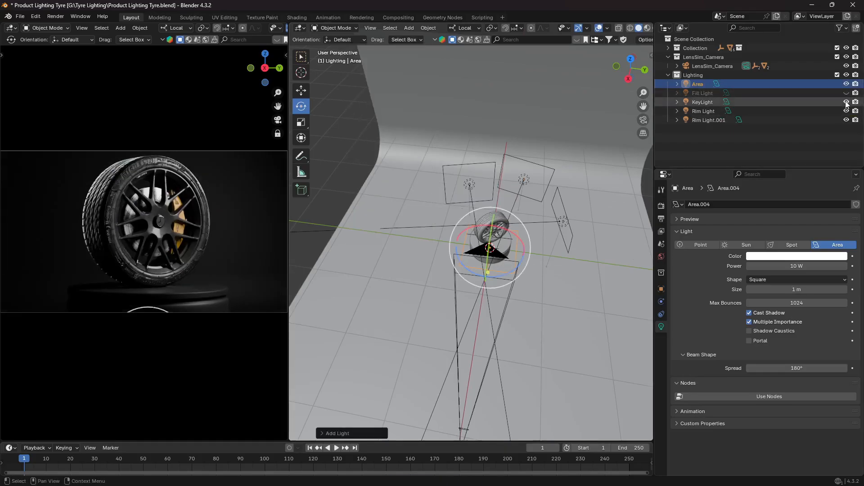
pyautogui.click(847, 110)
pyautogui.click(846, 120)
# Raise the new area light above the tyre and rotate it upright so that it shines horizontally.
pyautogui.moveTo(561, 272); pyautogui.dragTo(481, 221, button='middle')
pyautogui.click(301, 90)
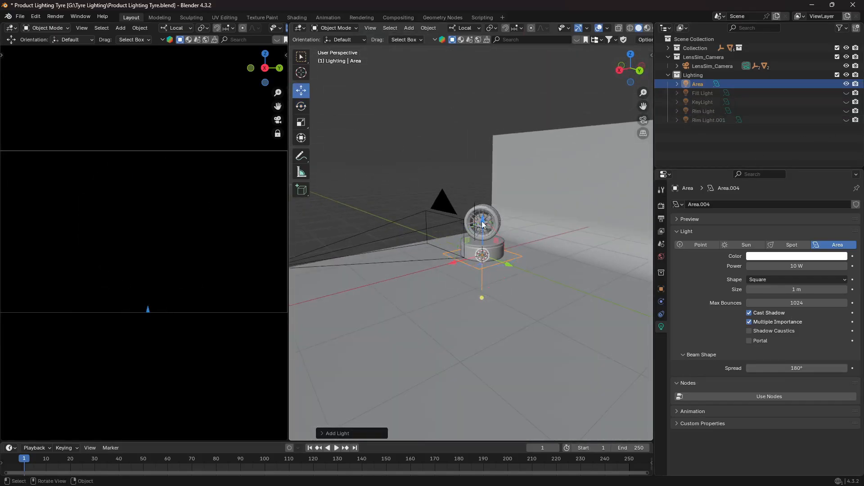
pyautogui.moveTo(482, 221); pyautogui.dragTo(489, 203)
pyautogui.click(303, 106)
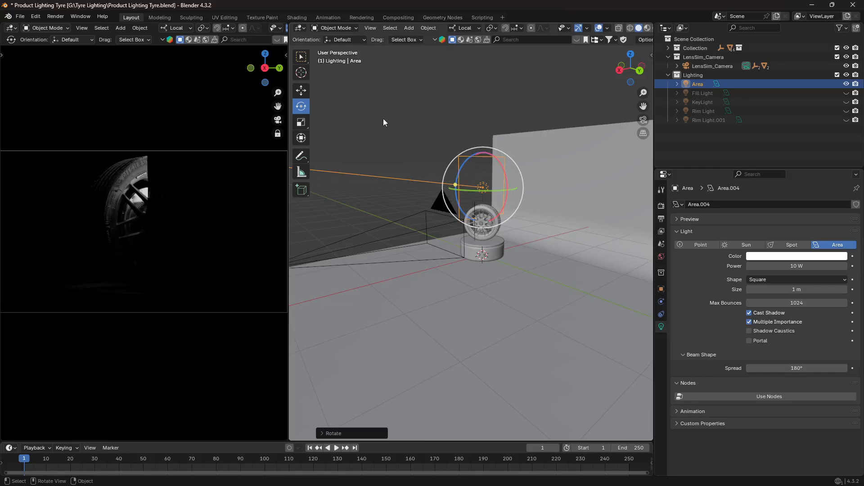
# From the top view, move the area light to the backdrop's far +Y corner and rotate it toward the scene.
pyautogui.press('KP_7')
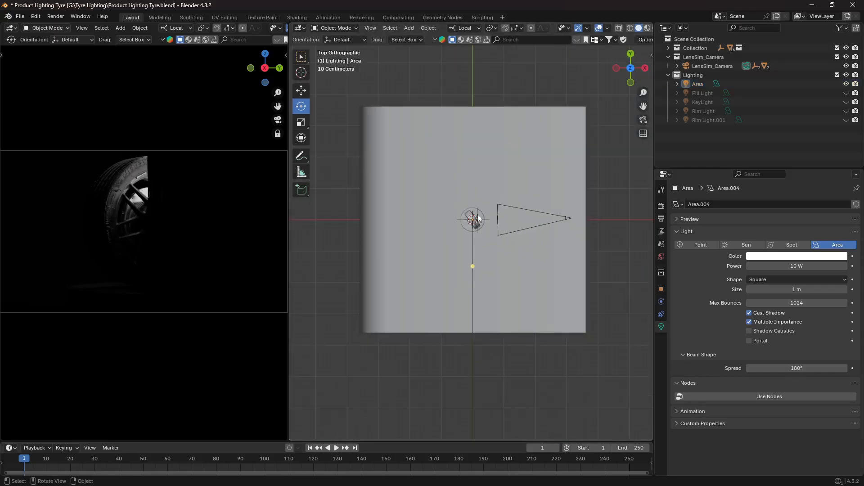
pyautogui.click(485, 223)
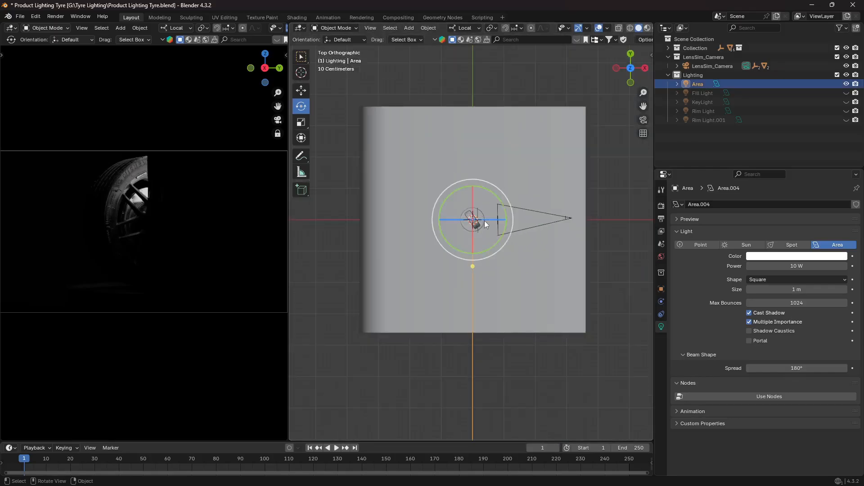
pyautogui.click(301, 91)
pyautogui.moveTo(472, 219); pyautogui.dragTo(397, 138)
pyautogui.click(301, 106)
pyautogui.moveTo(435, 165); pyautogui.dragTo(326, 90, button='middle')
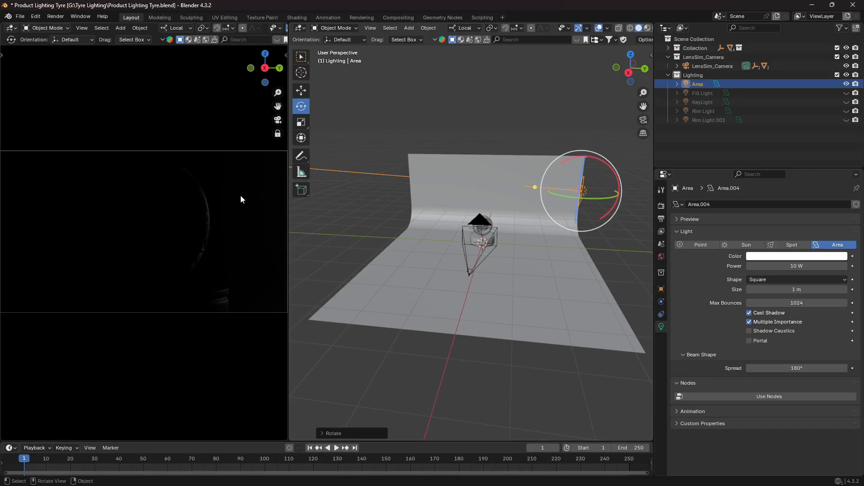
# Set the new area light's power to 5 W.
pyautogui.click(809, 266)
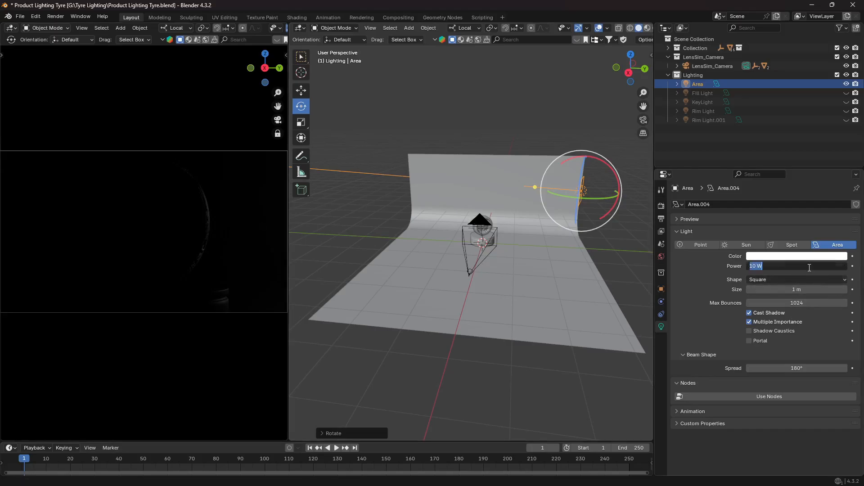
pyautogui.write('5')
pyautogui.press('Return')
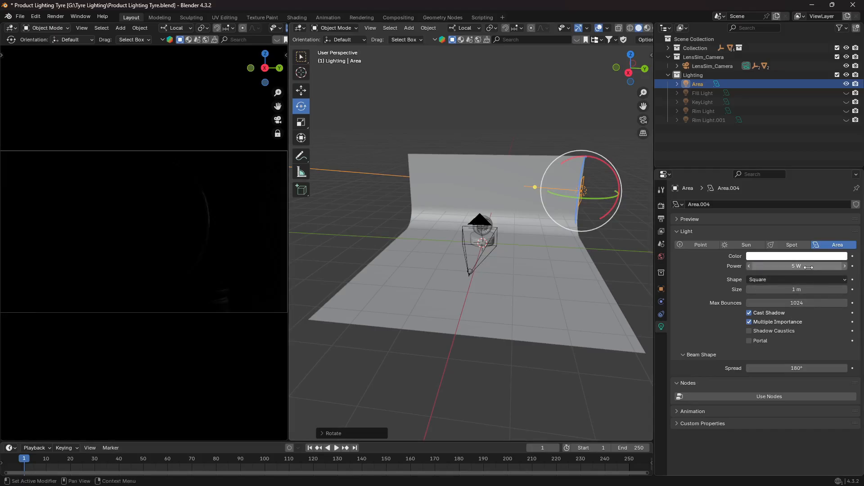
# Reduce the new area light's size to 0.54 m and set its power to 14.9 W.
pyautogui.moveTo(569, 266); pyautogui.dragTo(474, 266, button='middle')
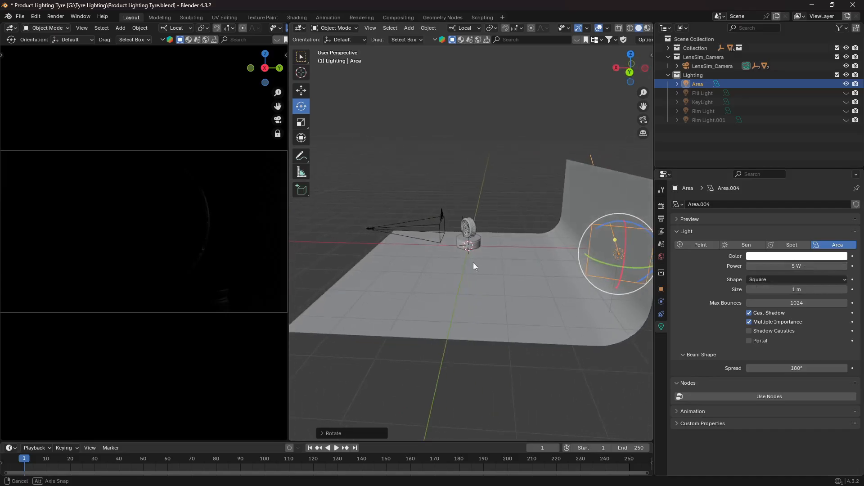
pyautogui.moveTo(812, 290); pyautogui.dragTo(784, 266)
pyautogui.moveTo(522, 271); pyautogui.dragTo(550, 293, button='middle')
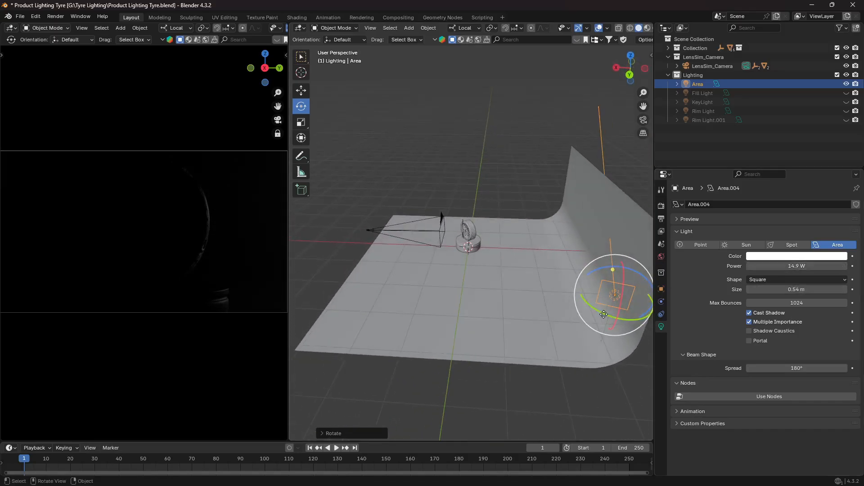
# Adjust the area light's rotation slightly and raise it to the top edge of the backdrop at its +Y corner.
pyautogui.moveTo(599, 317)
pyautogui.mouseDown()
pyautogui.moveTo(594, 311)
pyautogui.moveTo(624, 310)
pyautogui.moveTo(602, 312)
pyautogui.mouseUp()
pyautogui.moveTo(549, 290); pyautogui.dragTo(647, 284, button='middle')
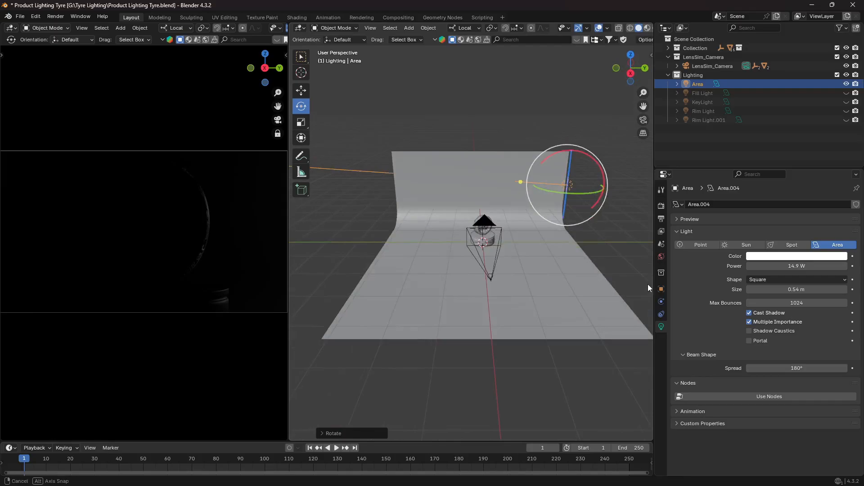
pyautogui.click(301, 92)
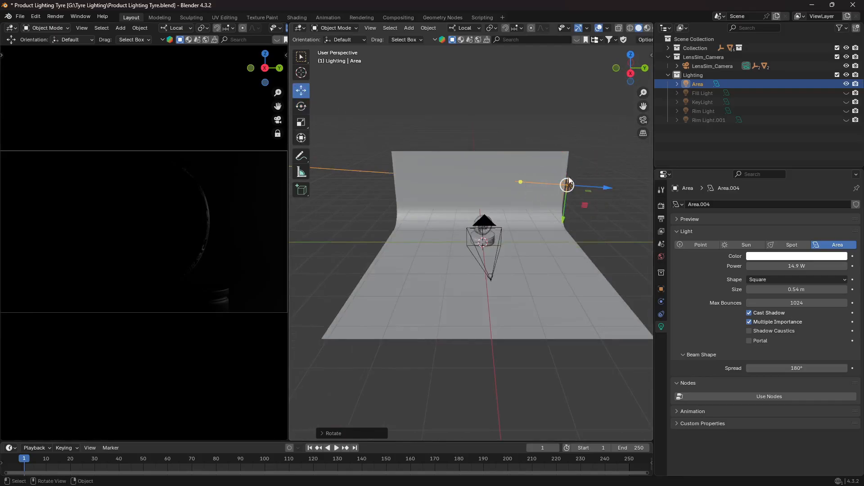
pyautogui.moveTo(567, 208); pyautogui.dragTo(569, 175)
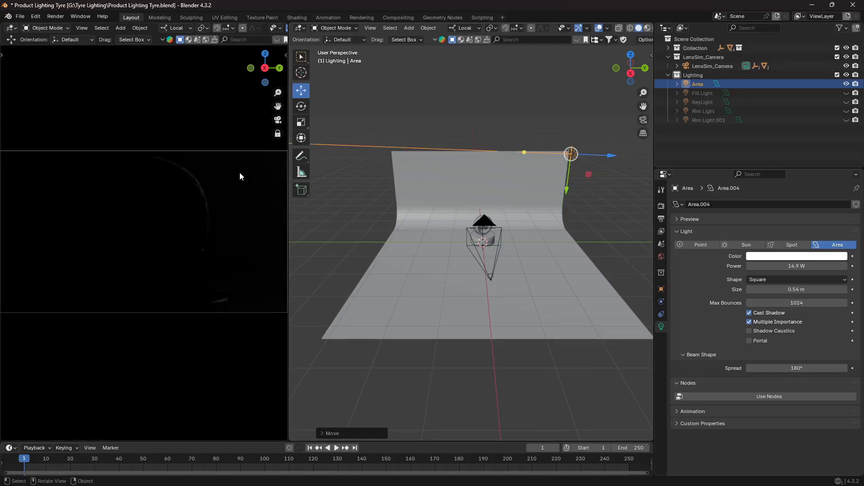
# Fine-tune the raised area light's rotation so that it aims across the backdrop.
pyautogui.click(301, 106)
pyautogui.moveTo(504, 185); pyautogui.dragTo(609, 175, button='middle')
pyautogui.moveTo(615, 114); pyautogui.dragTo(602, 113)
pyautogui.moveTo(604, 158); pyautogui.dragTo(603, 160)
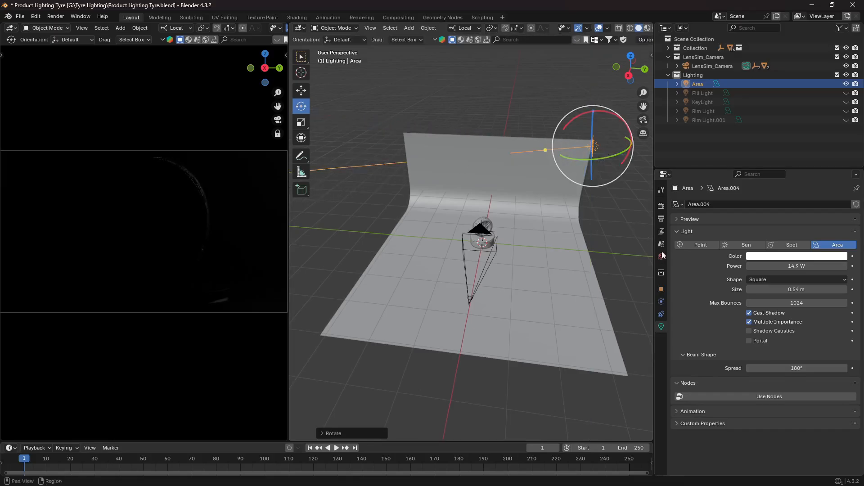
# Check the area light's ray visibility and light linking settings, and rename the light BGLight.
pyautogui.click(665, 289)
pyautogui.scroll(-10, 707, 313)
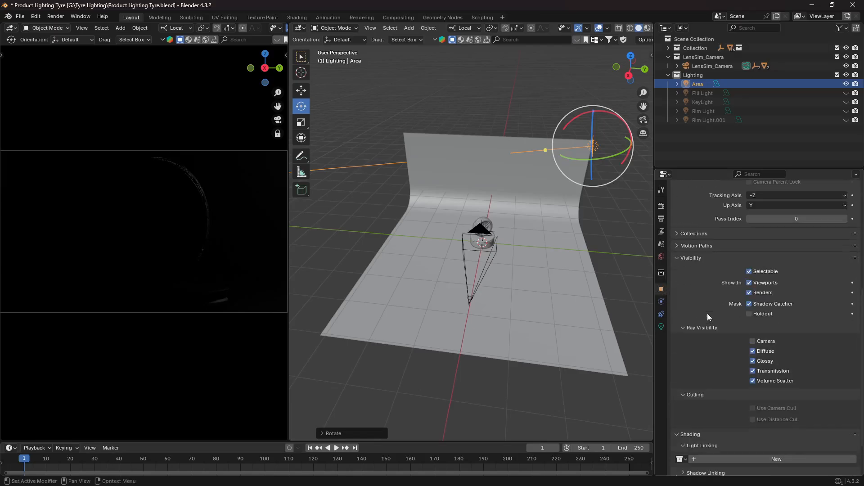
pyautogui.scroll(-3, 706, 313)
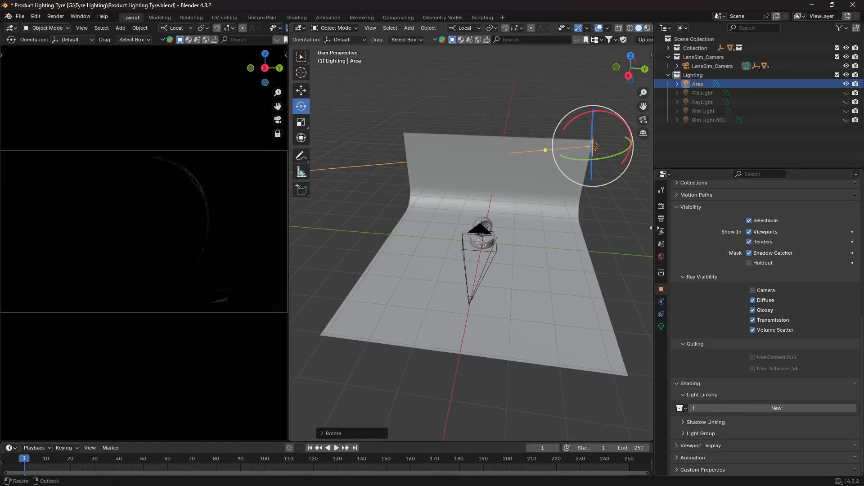
pyautogui.doubleClick(697, 83)
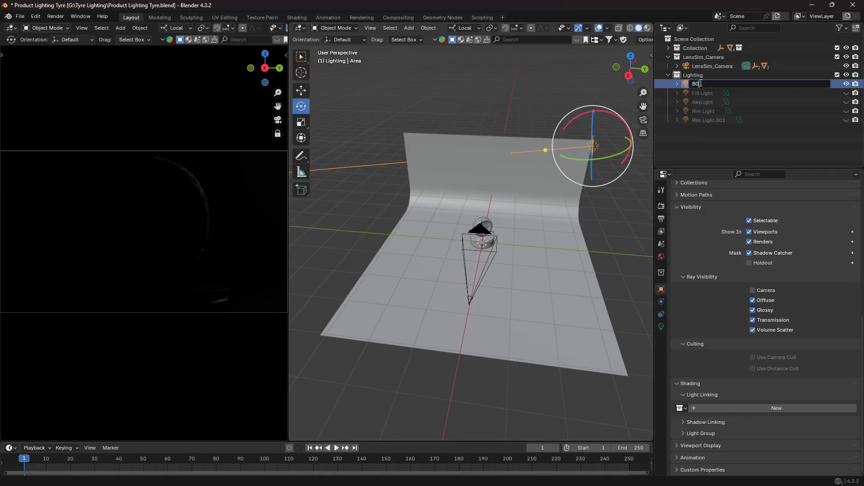
pyautogui.write('BGLight')
pyautogui.press('Return')
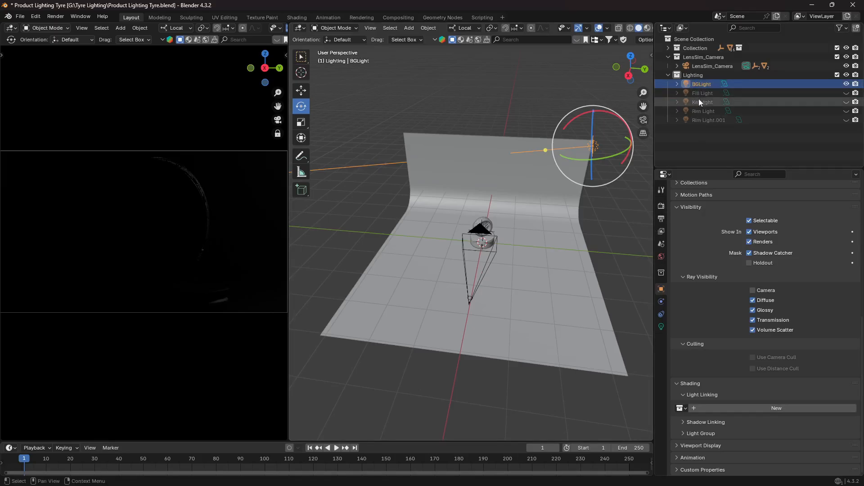
# Review the settings of the other lights in the Lighting collection and set BGLight's power to 10 W.
pyautogui.click(724, 83)
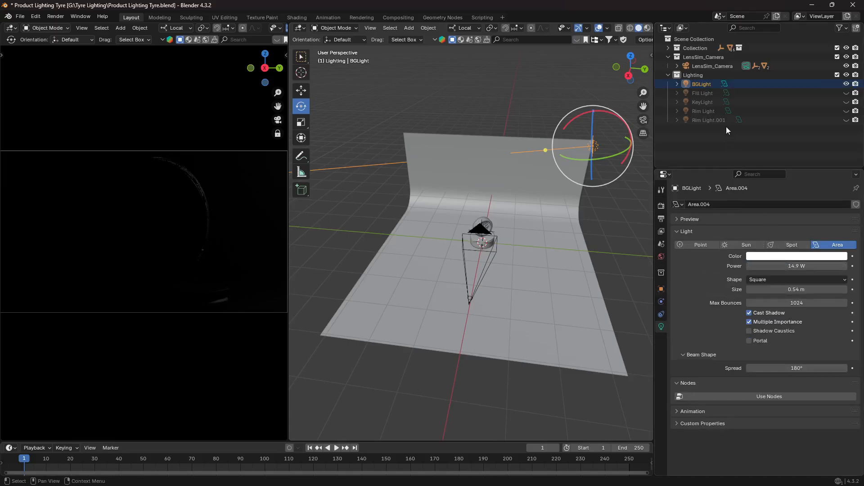
pyautogui.click(702, 93)
pyautogui.click(702, 101)
pyautogui.click(703, 110)
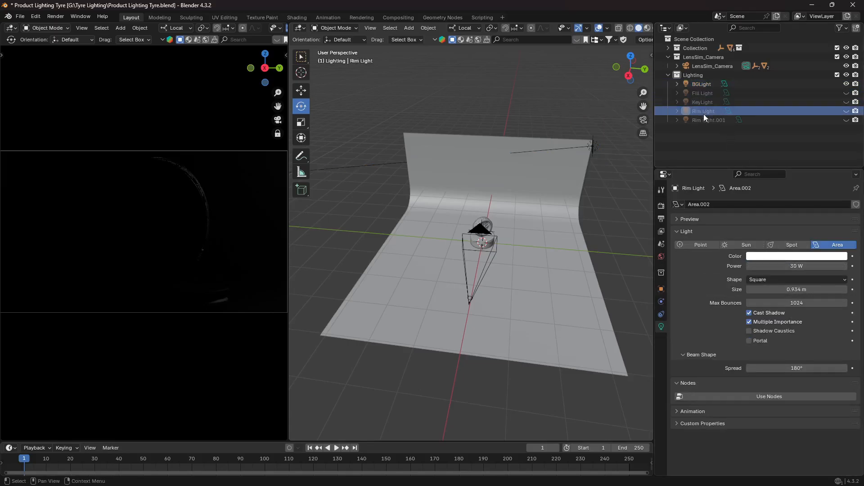
pyautogui.click(703, 119)
pyautogui.click(703, 84)
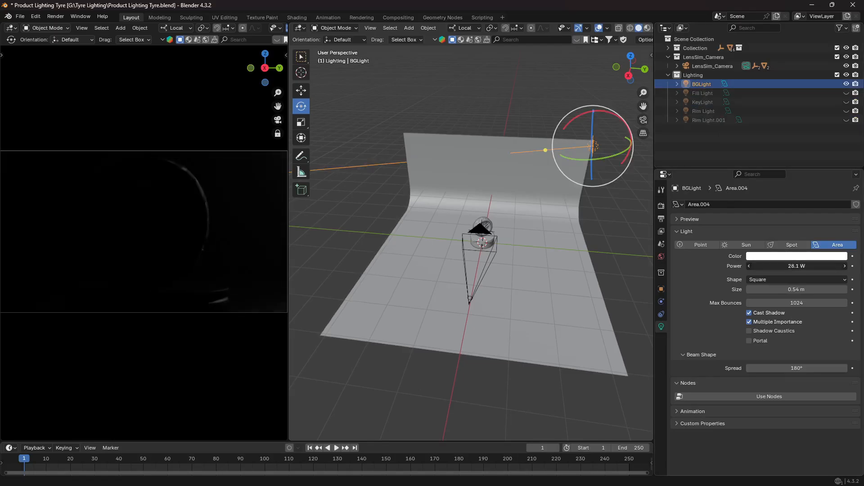
pyautogui.click(790, 266)
pyautogui.write('10')
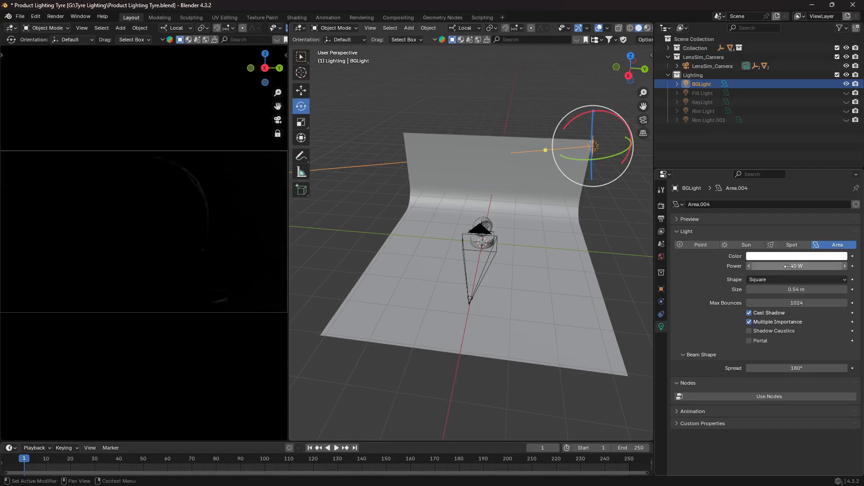
pyautogui.press('Return')
# Scale BGLight up to about twice its size and inspect it from the backdrop's side.
pyautogui.moveTo(594, 232)
pyautogui.mouseDown(button='middle')
pyautogui.moveTo(464, 225)
pyautogui.moveTo(458, 216)
pyautogui.moveTo(585, 220)
pyautogui.mouseUp(button='middle')
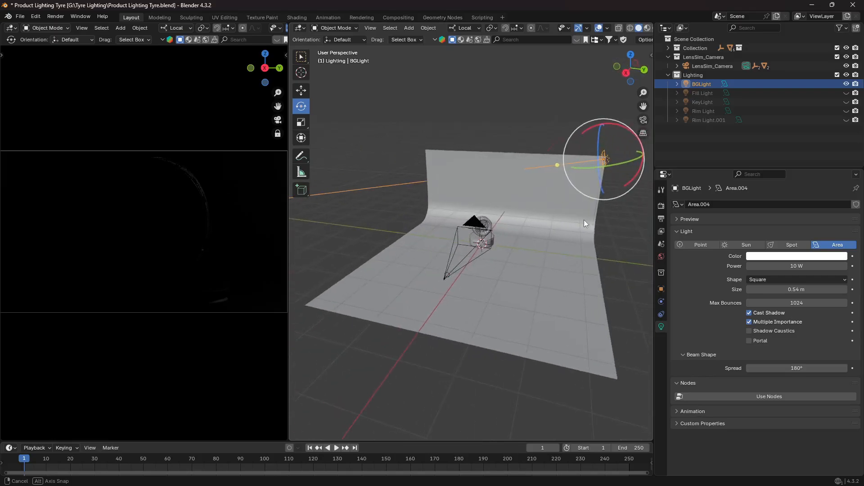
pyautogui.press('s')
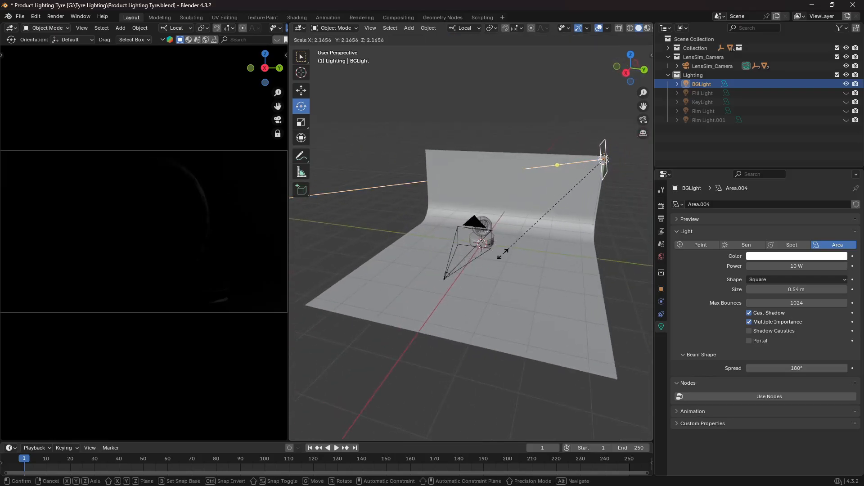
pyautogui.click(507, 249)
pyautogui.moveTo(563, 221); pyautogui.dragTo(467, 252, button='middle')
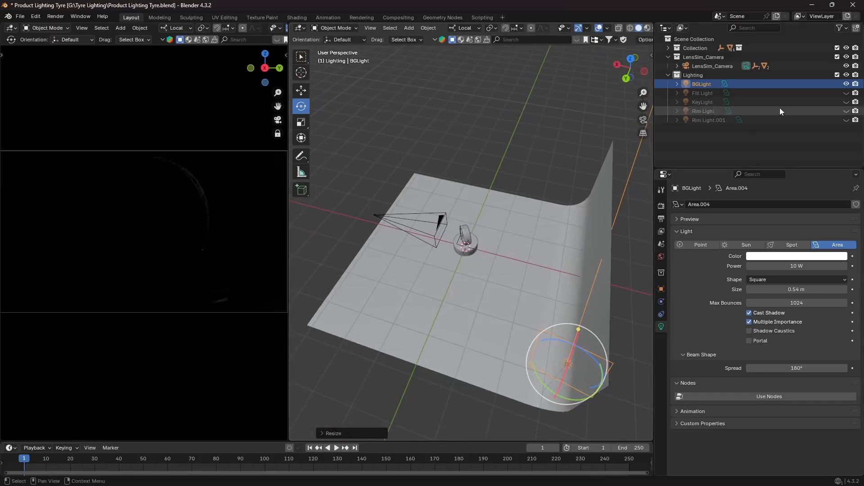
# Unhide the fill light, key light and both rim lights in the viewport, and save the file.
pyautogui.click(846, 93)
pyautogui.click(846, 120)
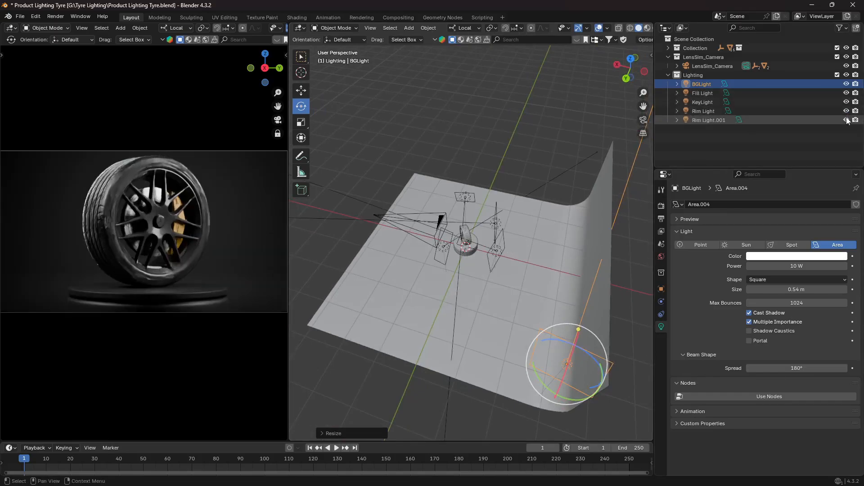
pyautogui.moveTo(453, 244); pyautogui.dragTo(568, 207, button='middle')
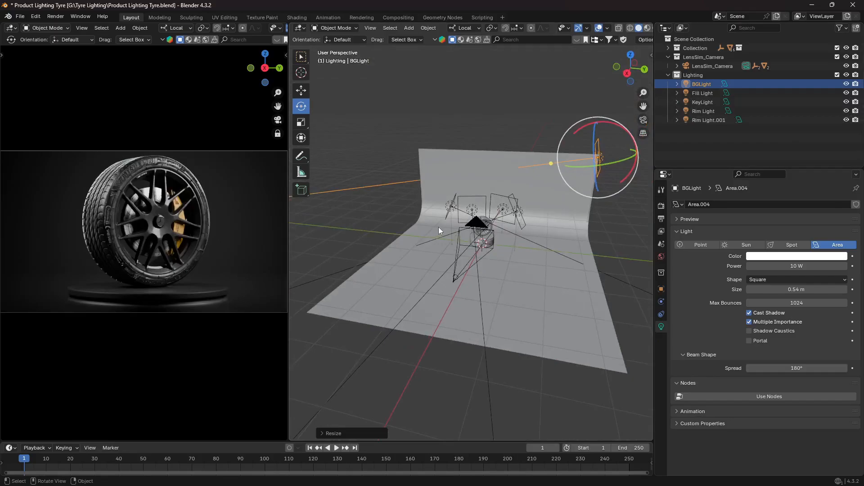
pyautogui.hotkey('ctrl', 's')
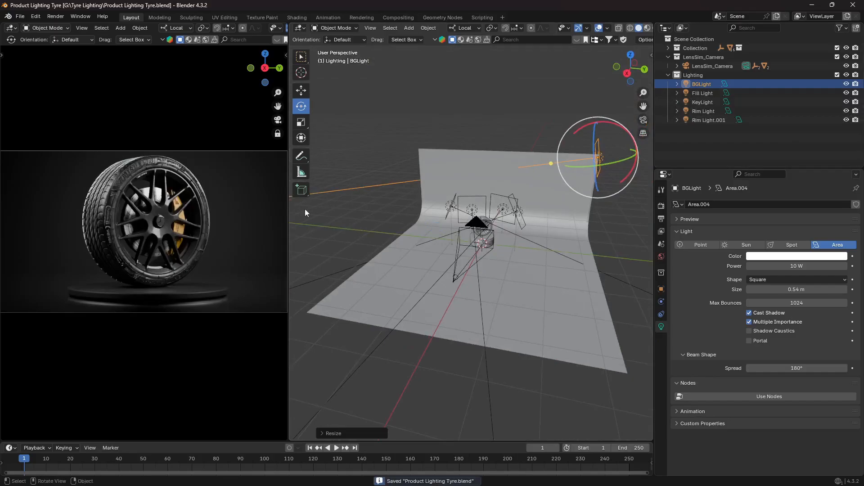
# Show the Cinematic Compositor settings in the camera viewport and widen that viewport to about half the screen.
pyautogui.click(244, 110)
pyautogui.press('n')
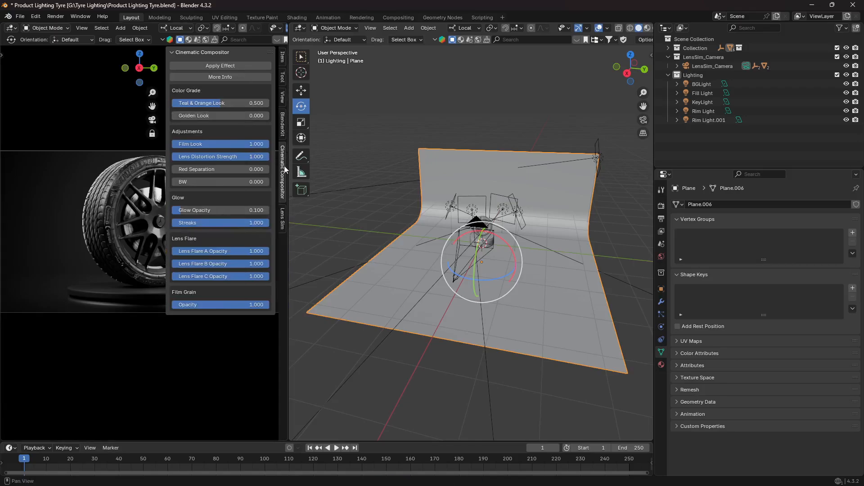
pyautogui.moveTo(284, 148); pyautogui.dragTo(479, 147)
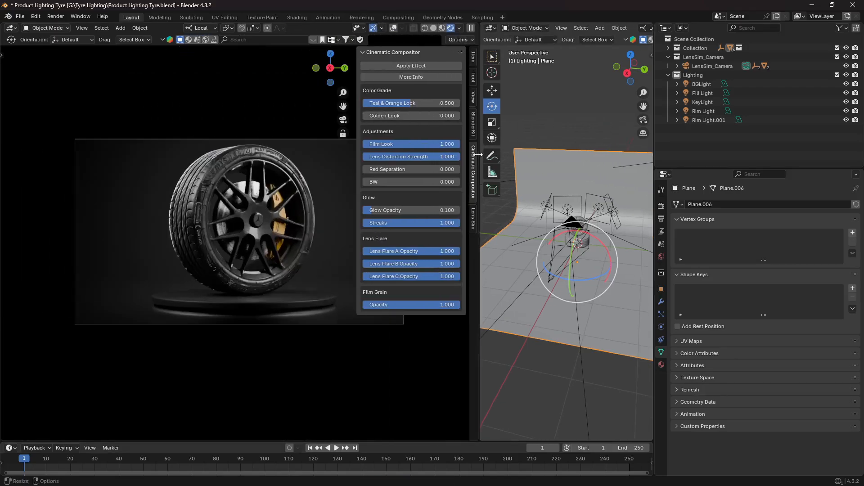
pyautogui.moveTo(219, 217); pyautogui.dragTo(190, 215, button='middle')
# Apply the Cinematic Compositor effect and set the camera viewport's compositor to Always.
pyautogui.click(408, 66)
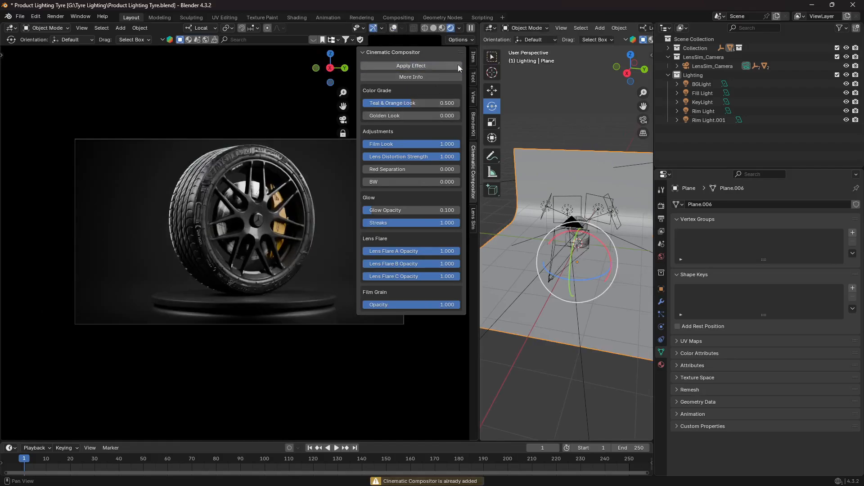
pyautogui.click(459, 28)
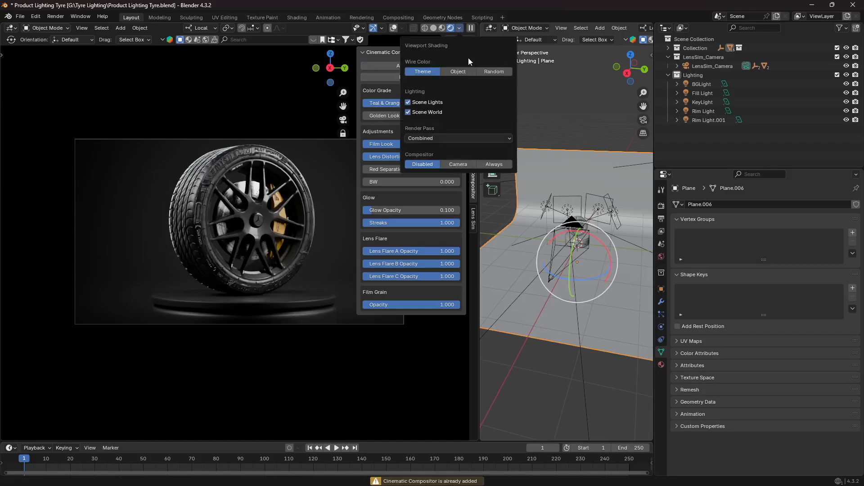
pyautogui.click(483, 165)
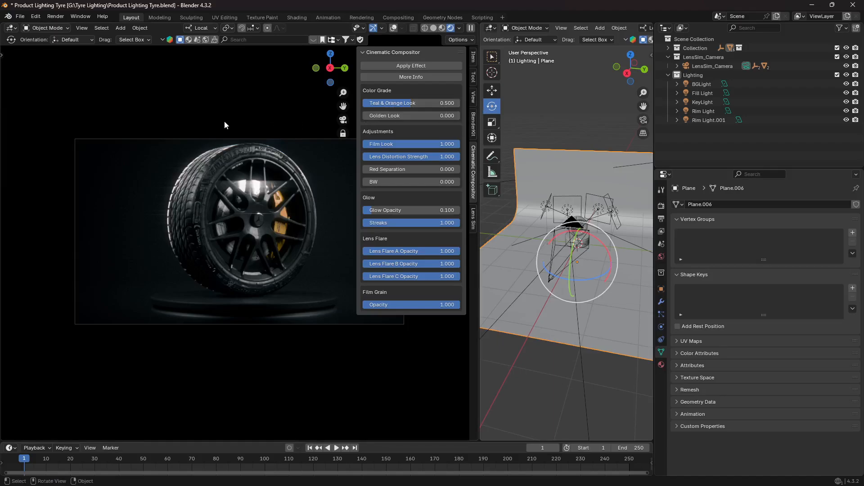
# Set the Cinematic Compositor's glow Streaks to 0.
pyautogui.scroll(2, 225, 121)
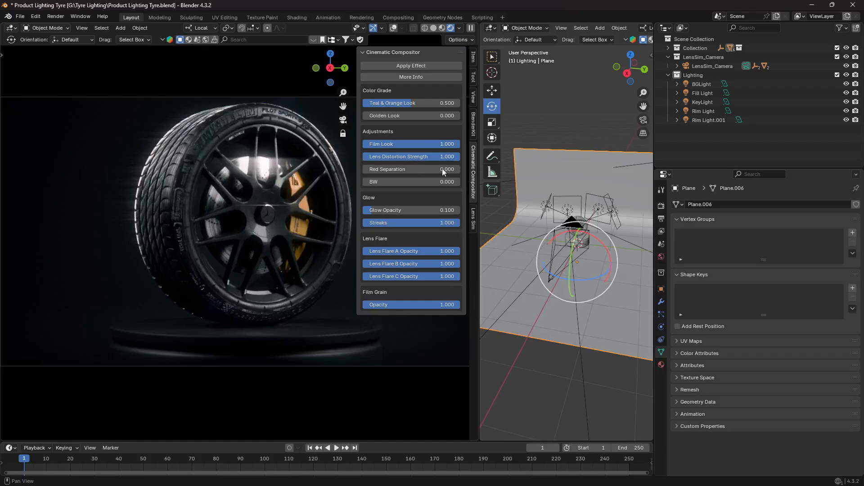
pyautogui.click(409, 224)
pyautogui.write('0')
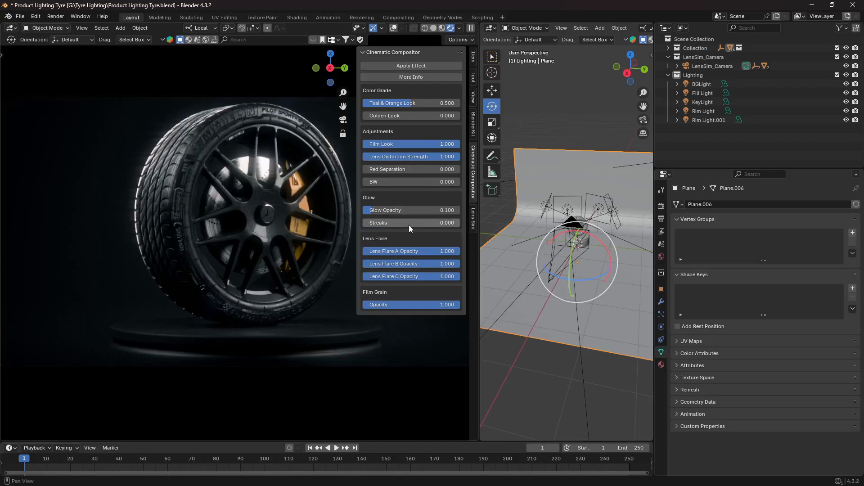
pyautogui.press('Return')
# Set Lens Flare A and Lens Flare C opacity to 0.1 and try to give Lens Flare B the same value.
pyautogui.click(433, 252)
pyautogui.write('.1')
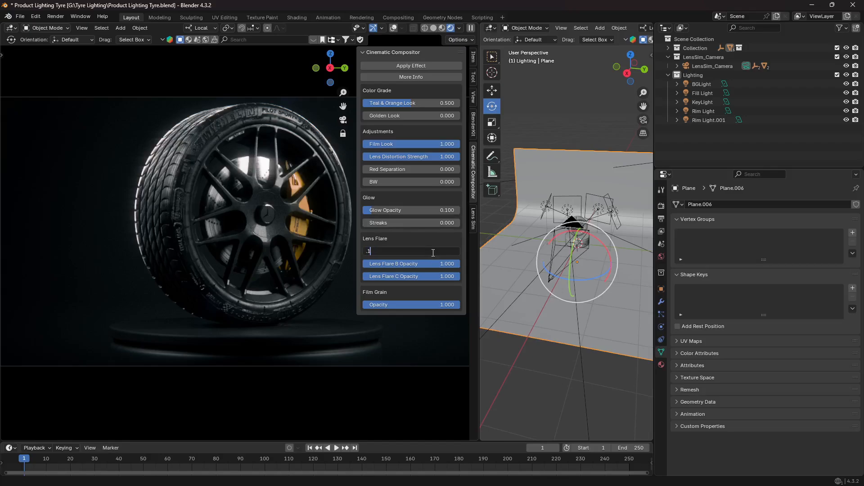
pyautogui.press('Tab')
pyautogui.write('.1.')
pyautogui.press('Tab')
pyautogui.write('.1')
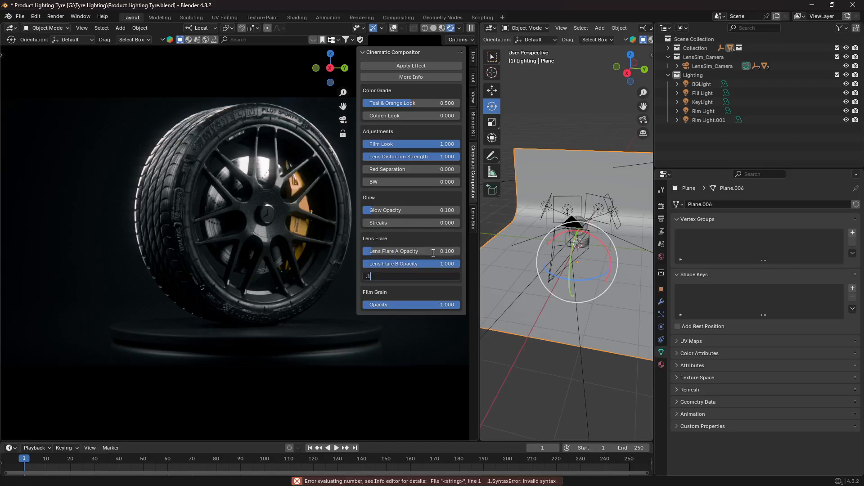
pyautogui.press('Tab')
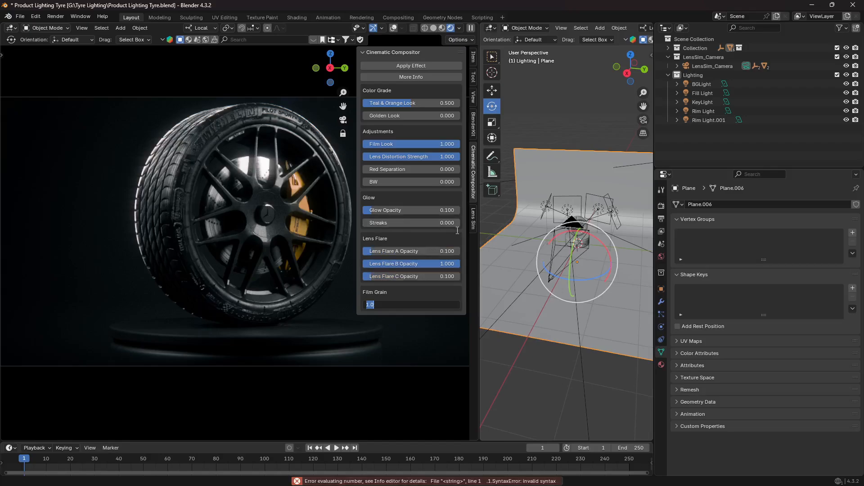
# Set the Cinematic Compositor's Film Look to 0.3.
pyautogui.click(425, 145)
pyautogui.click(426, 144)
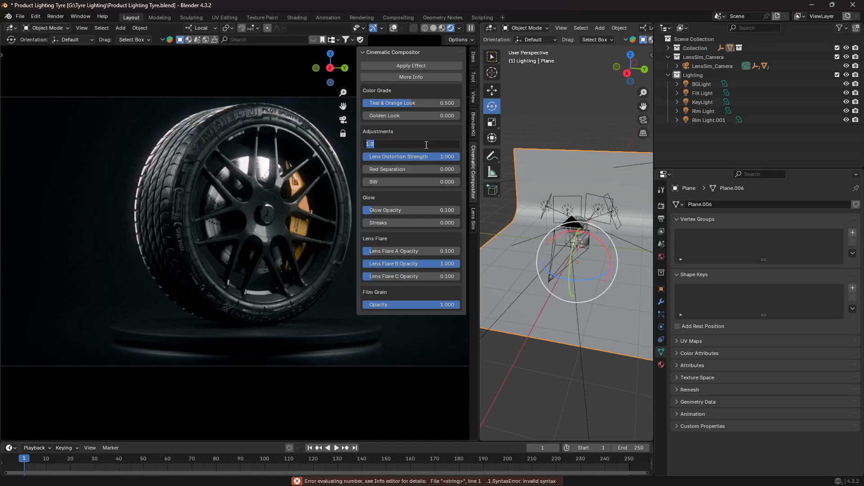
pyautogui.write('.3')
pyautogui.press('Return')
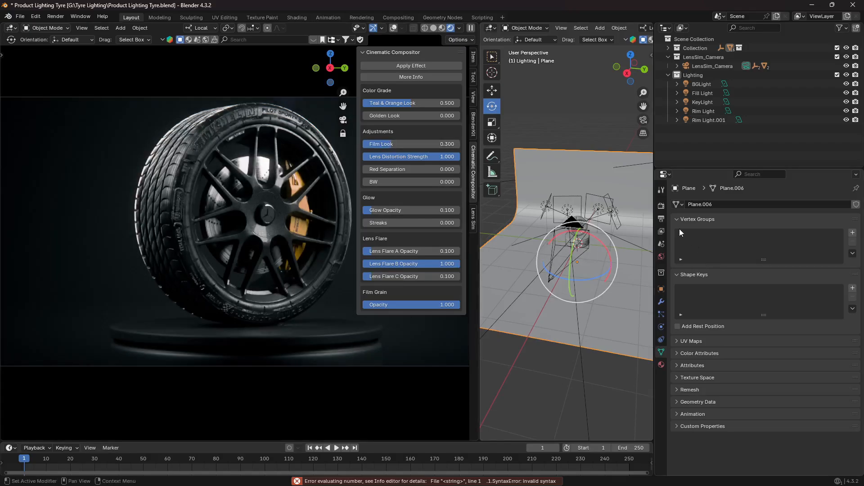
# Try the Punchy and Low Contrast looks in the render's Color Management and settle on Medium Low Contrast.
pyautogui.click(661, 205)
pyautogui.scroll(-5, 711, 377)
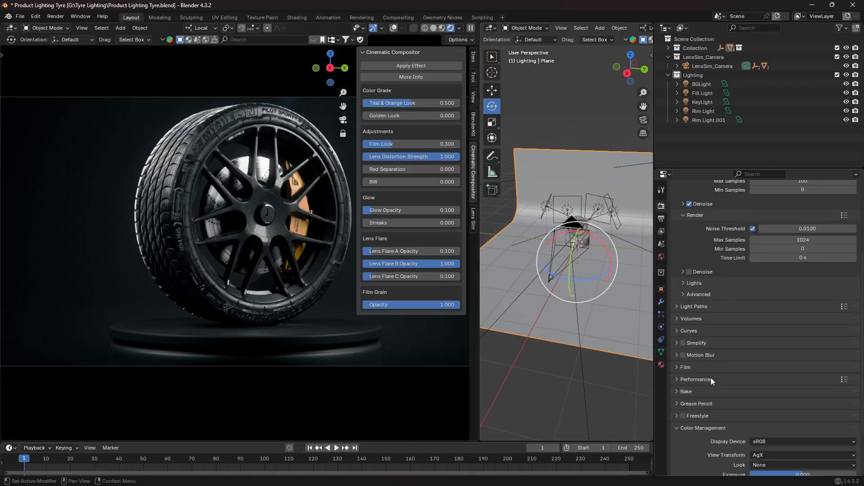
pyautogui.scroll(-4, 711, 377)
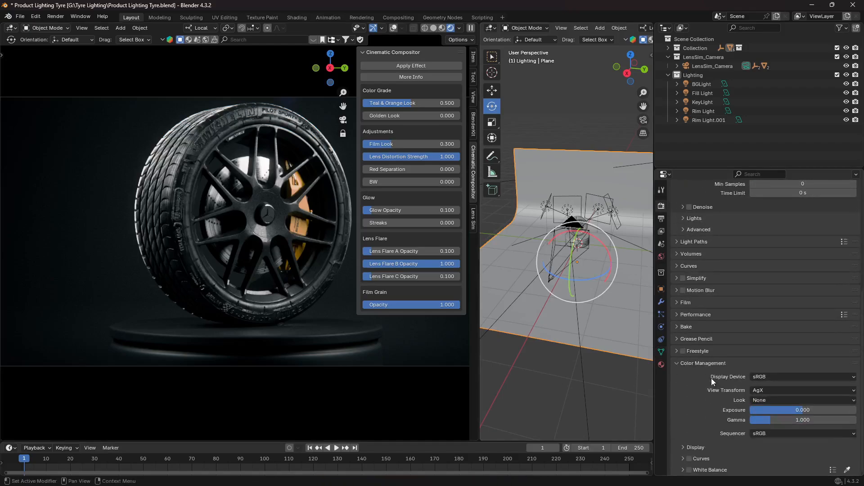
pyautogui.click(763, 402)
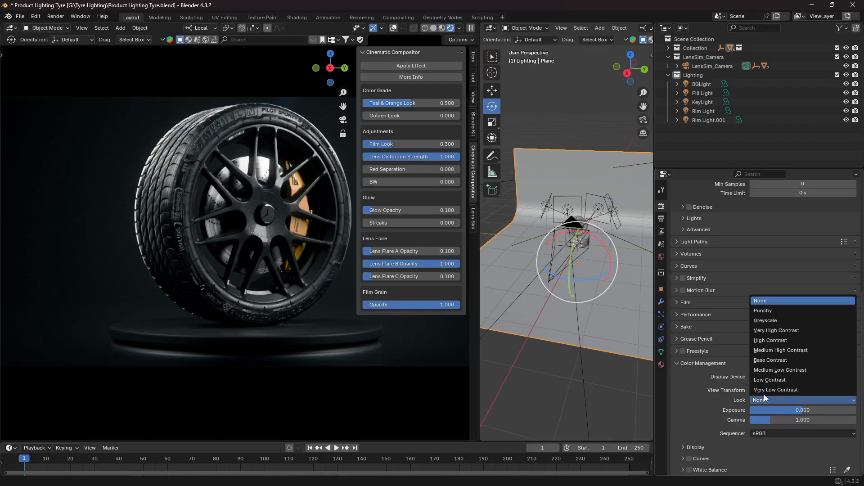
pyautogui.click(769, 311)
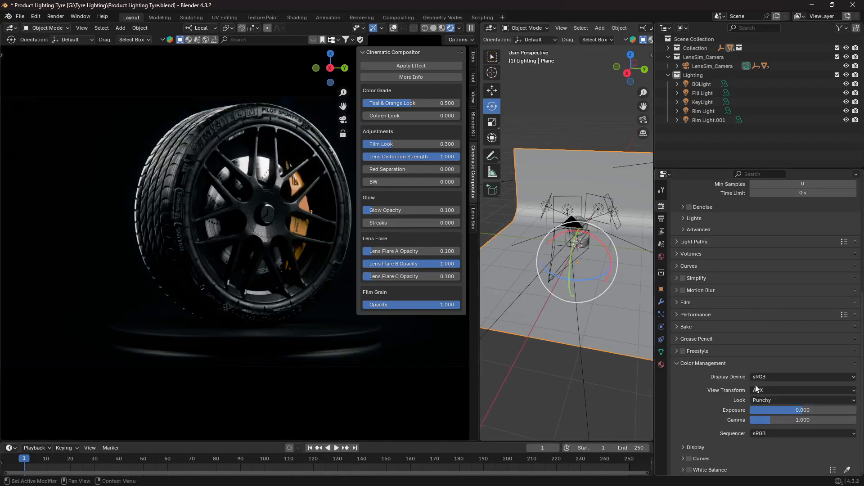
pyautogui.click(767, 400)
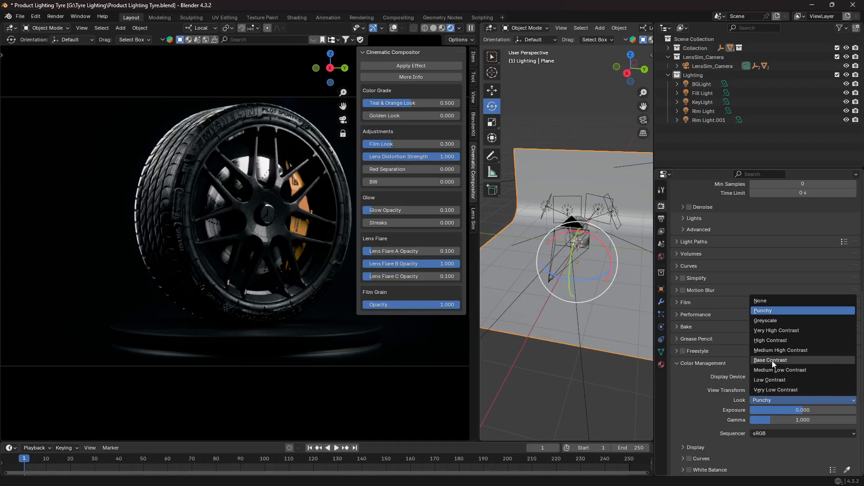
pyautogui.click(775, 381)
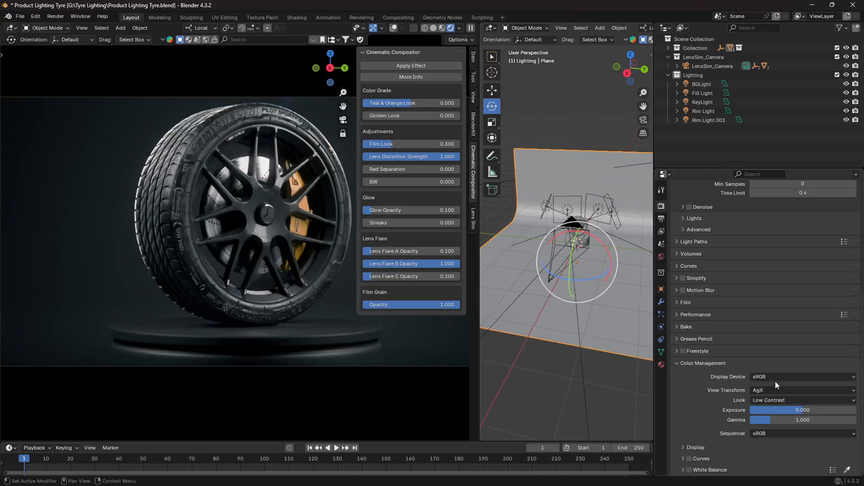
pyautogui.click(785, 400)
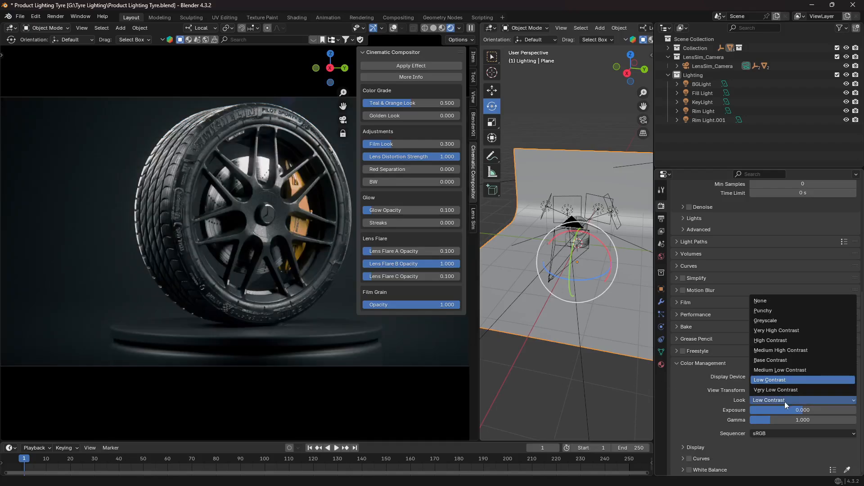
pyautogui.click(780, 370)
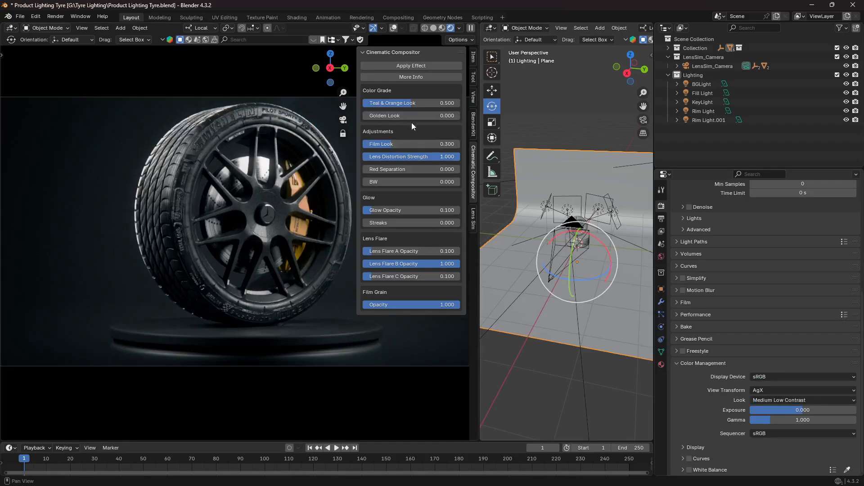
# Set the Cinematic Compositor's Lens Flare B opacity to 0.1, Teal & Orange Look to about 0.124 and Golden Look to about 0.055.
pyautogui.click(444, 263)
pyautogui.write('0.1')
pyautogui.press('Return')
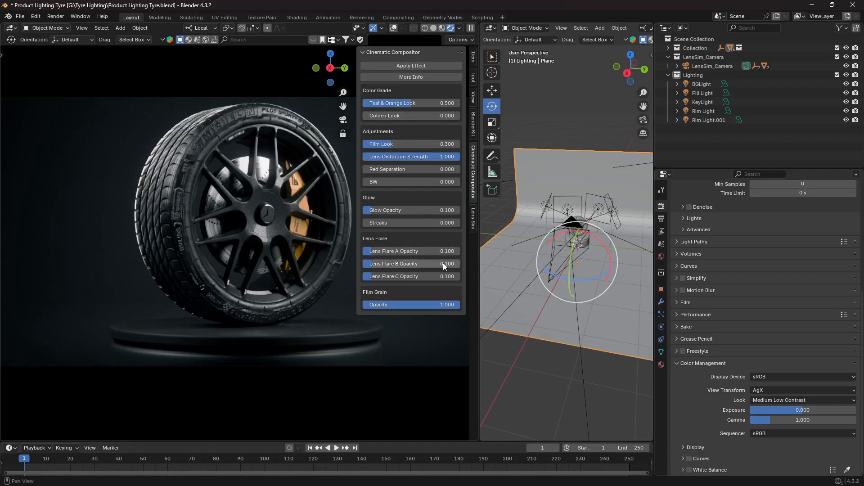
pyautogui.moveTo(401, 104); pyautogui.dragTo(369, 116)
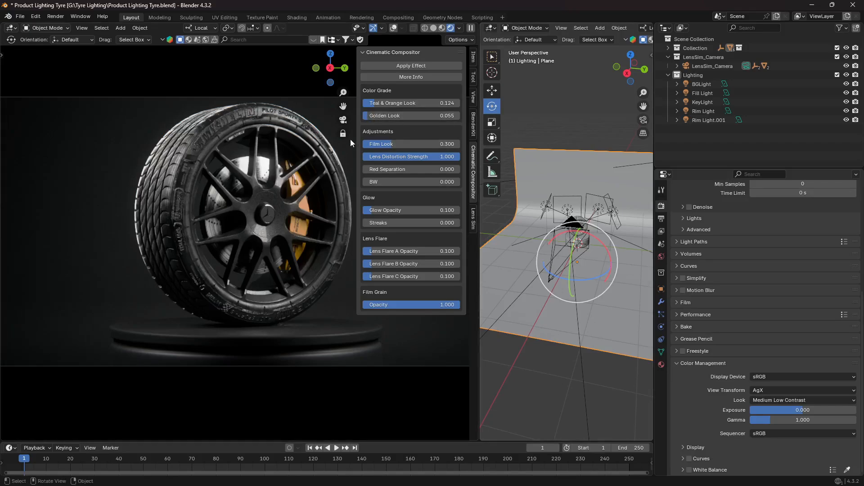
pyautogui.press('n')
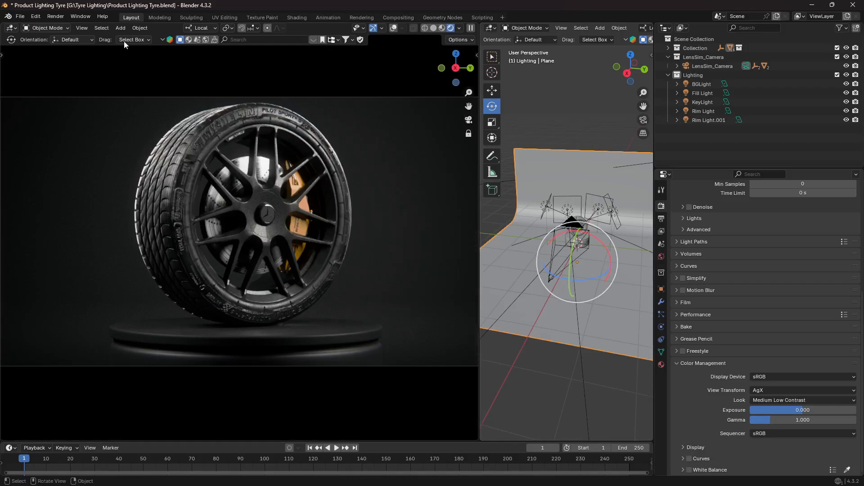
# Set the Max Samples for the final render to 500.
pyautogui.click(55, 18)
pyautogui.click(661, 219)
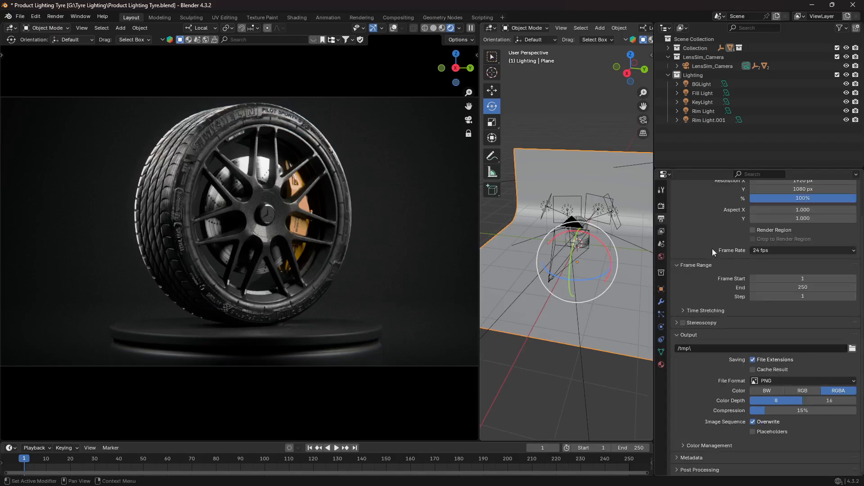
pyautogui.scroll(2, 712, 248)
pyautogui.scroll(-2, 711, 247)
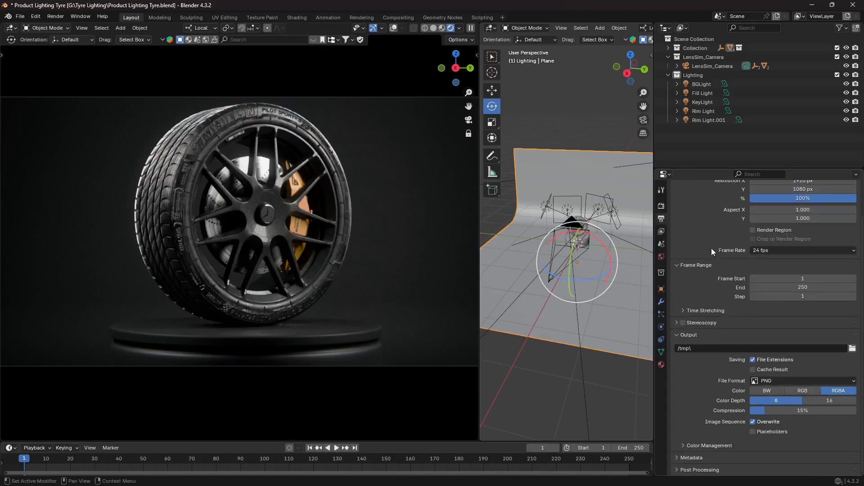
pyautogui.click(662, 206)
pyautogui.doubleClick(805, 312)
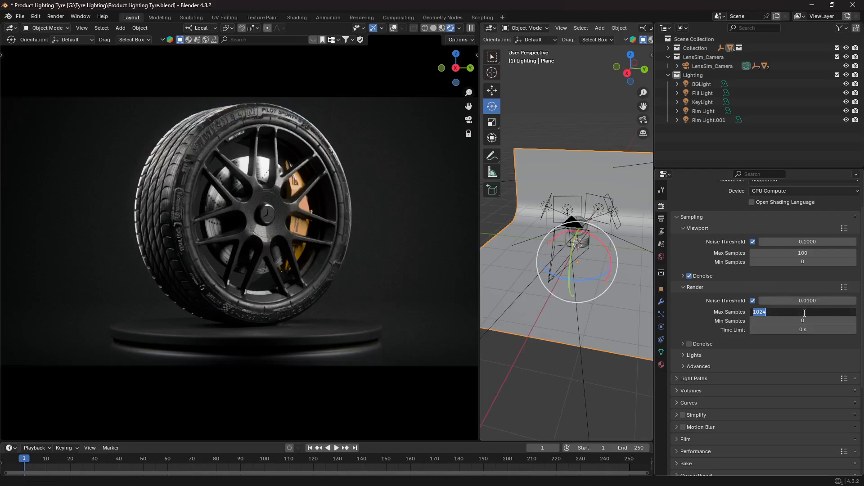
pyautogui.write('500')
pyautogui.press('Return')
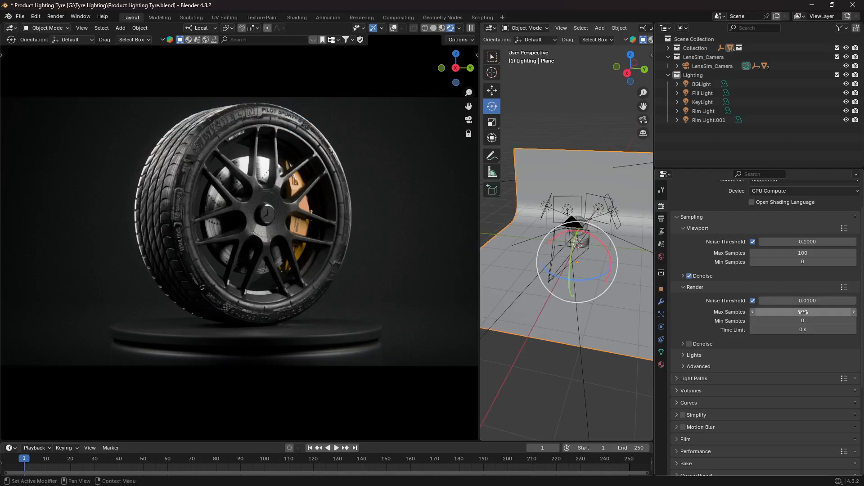
# Save the project file and render the still image.
pyautogui.hotkey('ctrl', 's')
pyautogui.click(55, 16)
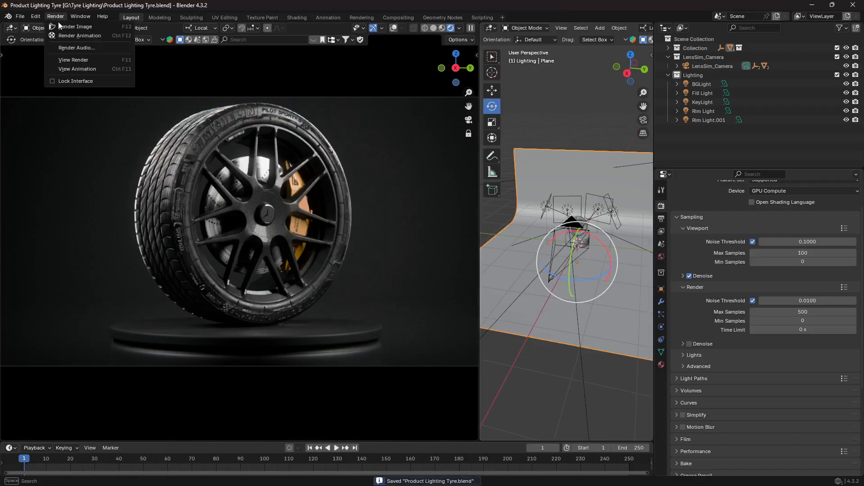
pyautogui.click(60, 26)
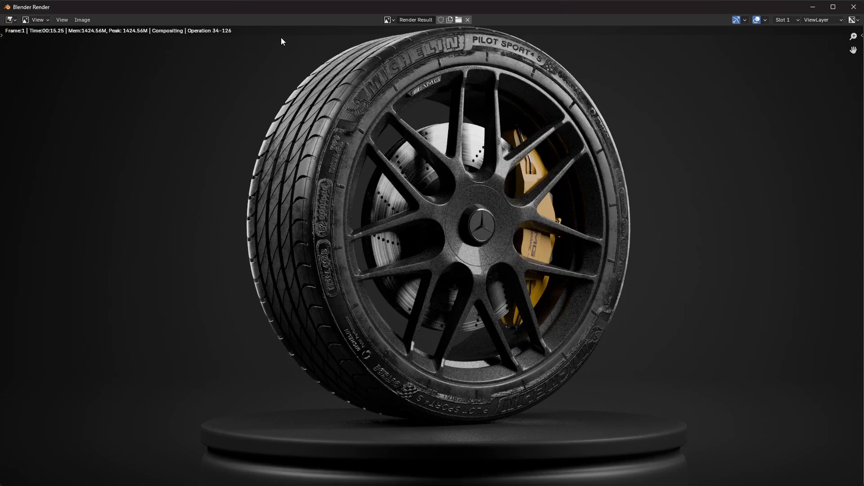
# Compare the ViewLayer and Composite versions of the whole rendered frame and close the render window.
pyautogui.press('Home')
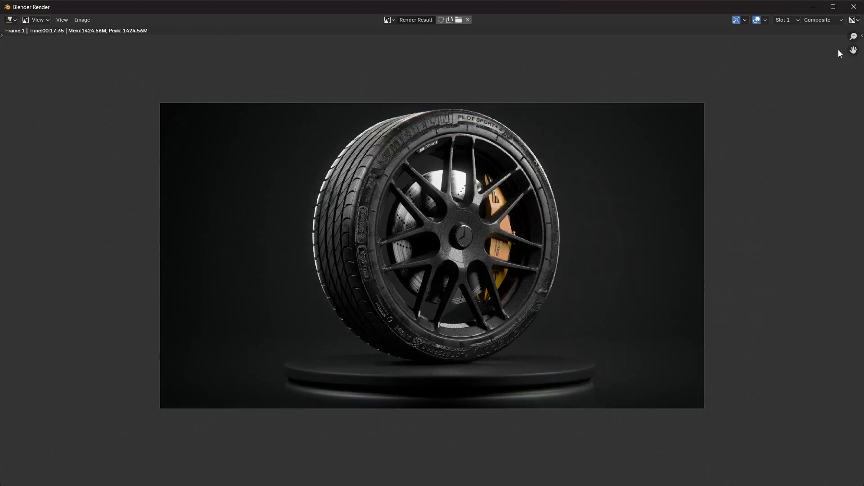
pyautogui.click(818, 20)
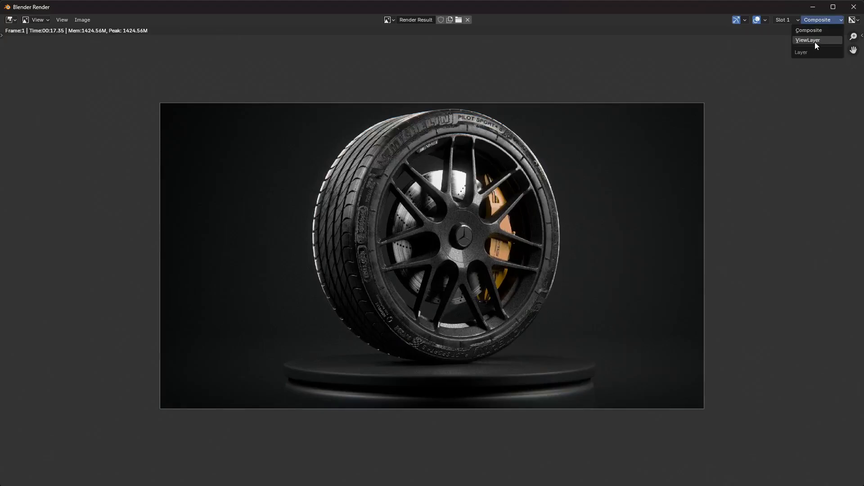
pyautogui.click(815, 41)
pyautogui.click(822, 21)
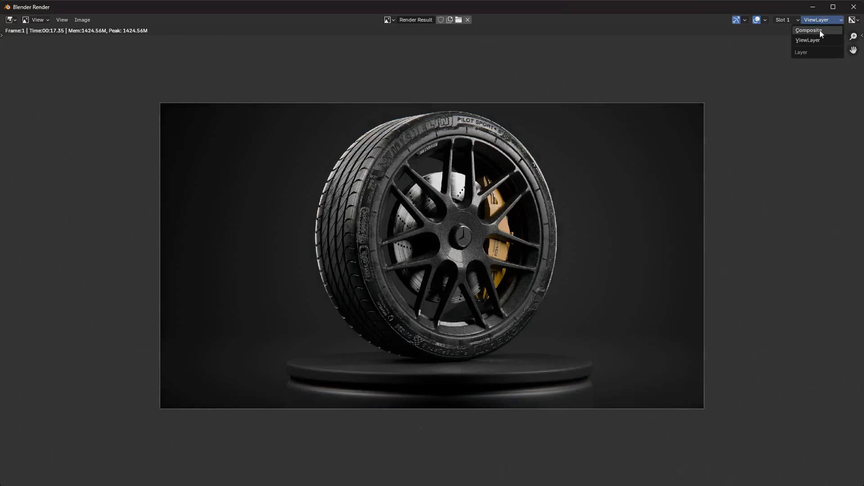
pyautogui.click(820, 31)
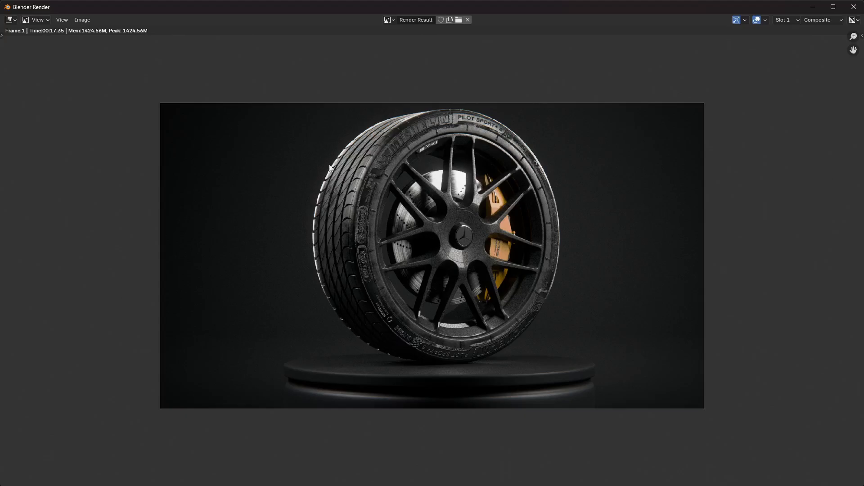
pyautogui.click(853, 6)
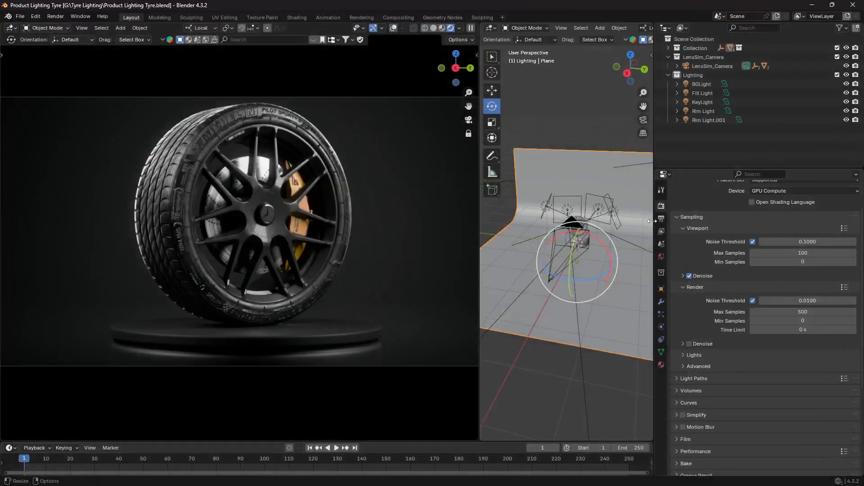
# Set the power of the area light Rim Light to 15 W.
pyautogui.click(716, 112)
pyautogui.click(661, 327)
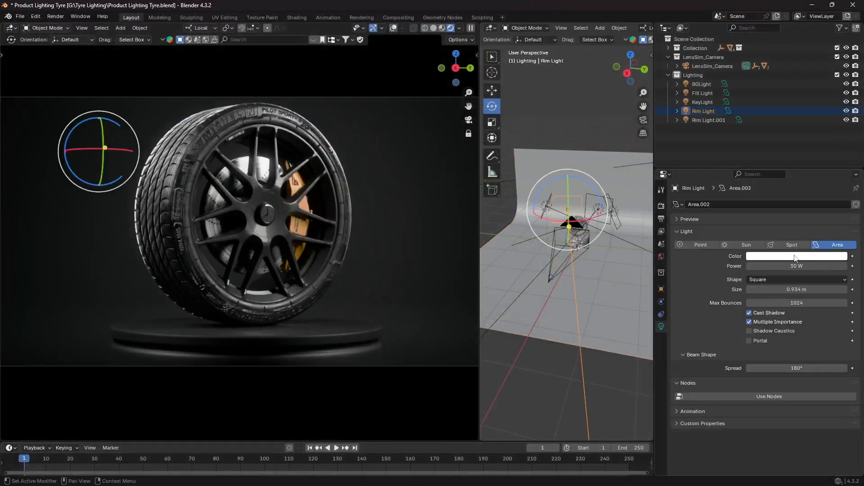
pyautogui.doubleClick(796, 266)
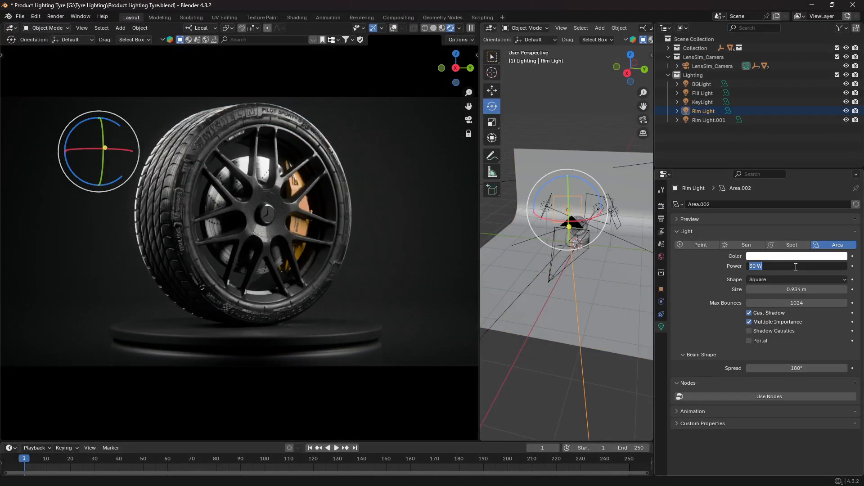
pyautogui.write('15')
pyautogui.press('Return')
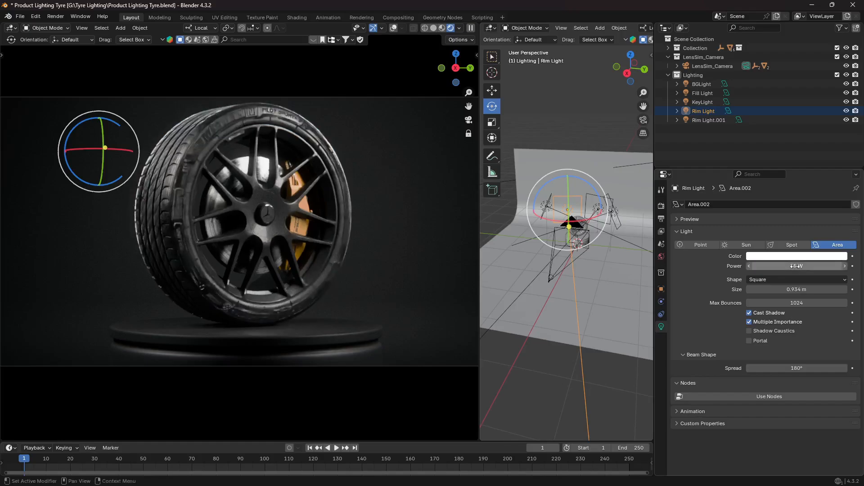
# Set the power of the second rim light, Rim Light.001, to 15 W.
pyautogui.click(739, 119)
pyautogui.doubleClick(783, 266)
pyautogui.write('15')
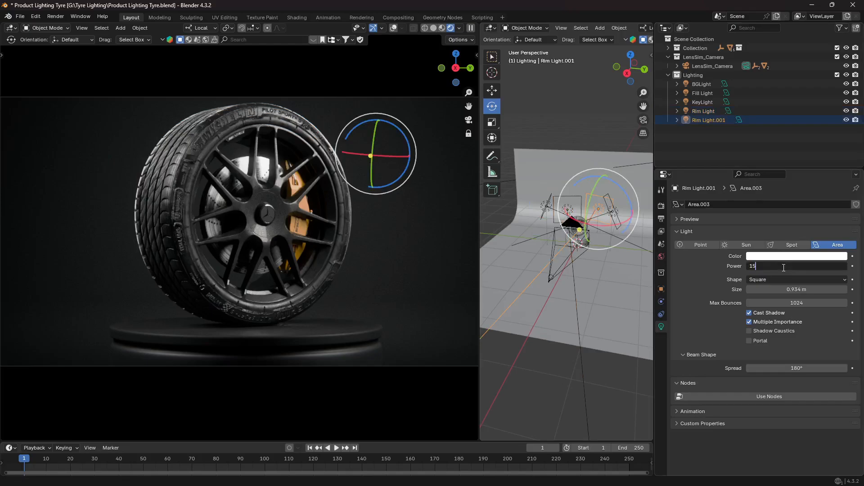
pyautogui.press('Return')
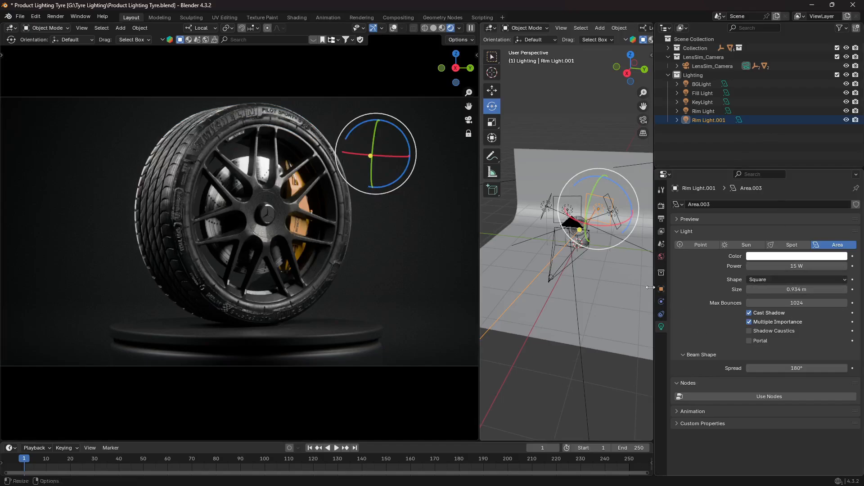
# Change the secondary 3D viewport into a Shader Editor showing the World nodes.
pyautogui.click(490, 28)
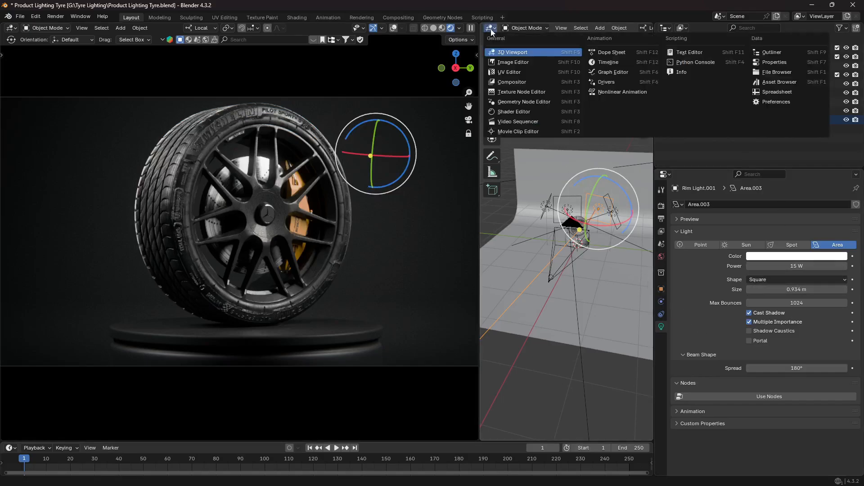
pyautogui.click(512, 112)
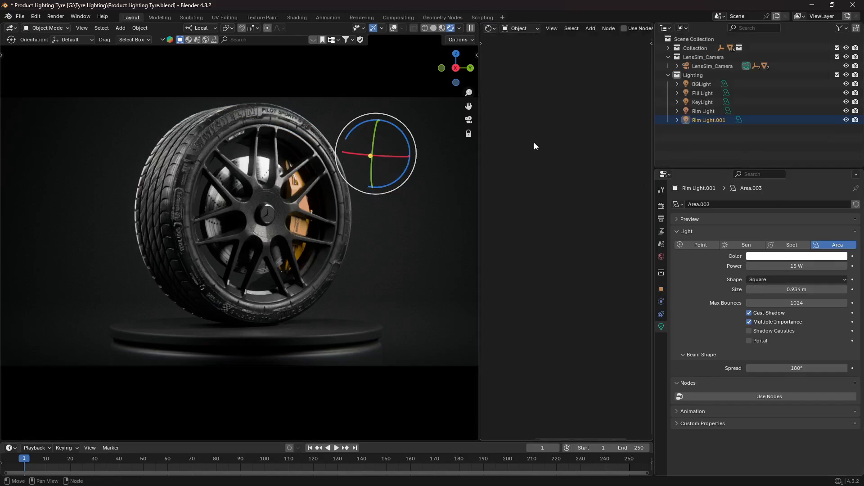
pyautogui.click(532, 31)
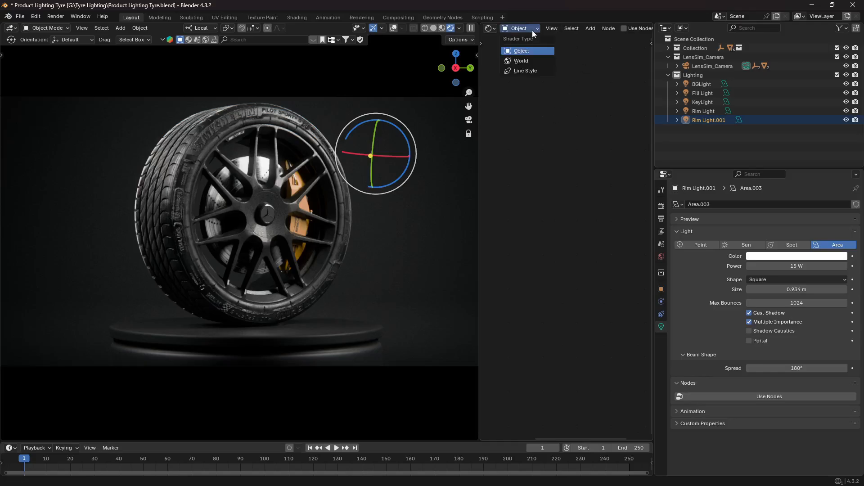
pyautogui.click(526, 57)
# Add a Blackbody node to the World shader and connect its Color output to the Background node's Color.
pyautogui.moveTo(591, 115); pyautogui.dragTo(591, 232, button='middle')
pyautogui.moveTo(544, 208); pyautogui.dragTo(603, 211, button='middle')
pyautogui.click(541, 207)
pyautogui.hotkey('shift', 'a')
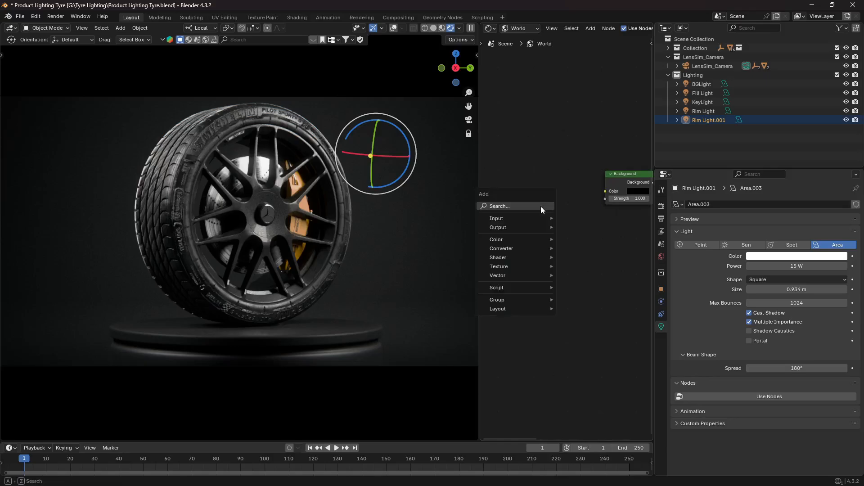
pyautogui.write('black')
pyautogui.press('Return')
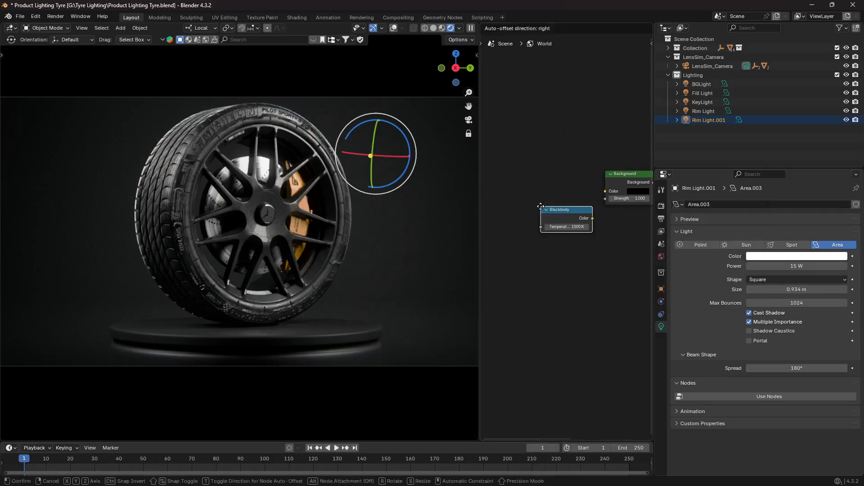
pyautogui.click(562, 203)
pyautogui.moveTo(562, 203); pyautogui.dragTo(605, 191)
# Set the Temperature of the World's Blackbody node to 6000 K.
pyautogui.click(546, 208)
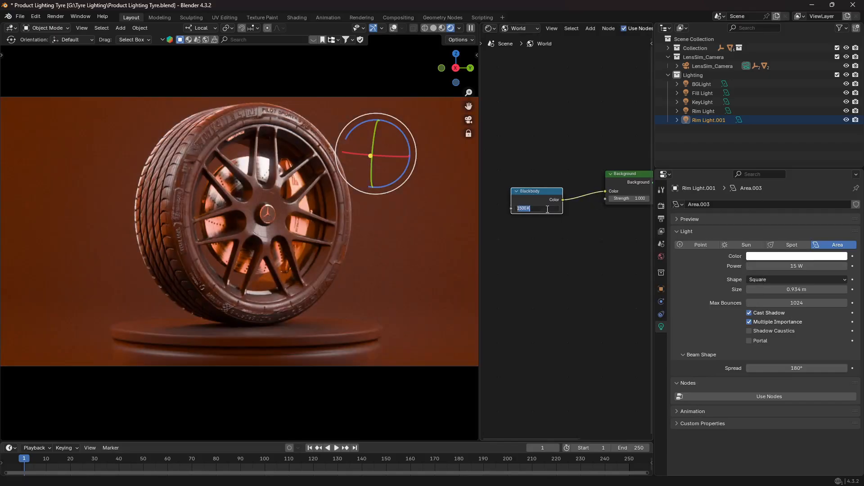
pyautogui.write('6000')
pyautogui.press('Return')
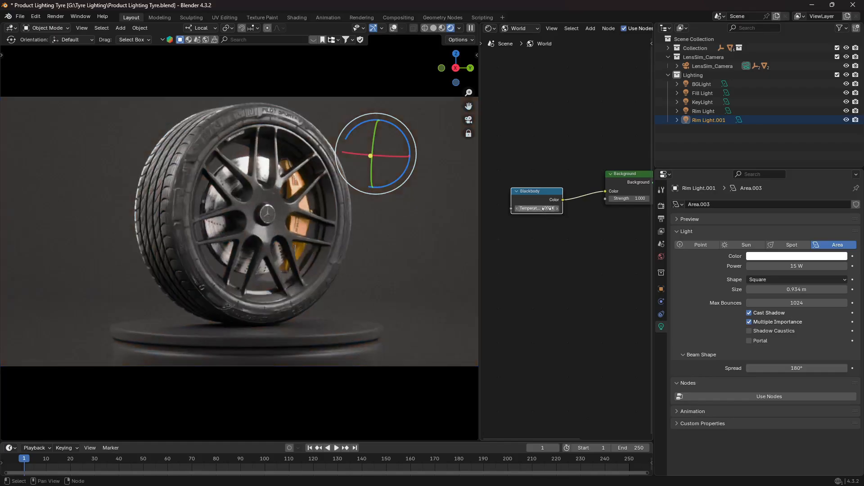
# Set the Blackbody node's Temperature to 8000 K for a cooler world light.
pyautogui.click(547, 208)
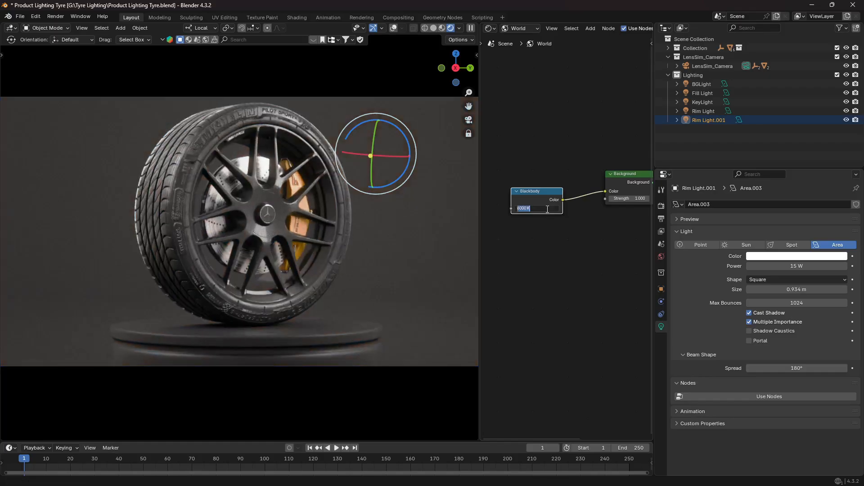
pyautogui.write('8000')
pyautogui.press('Return')
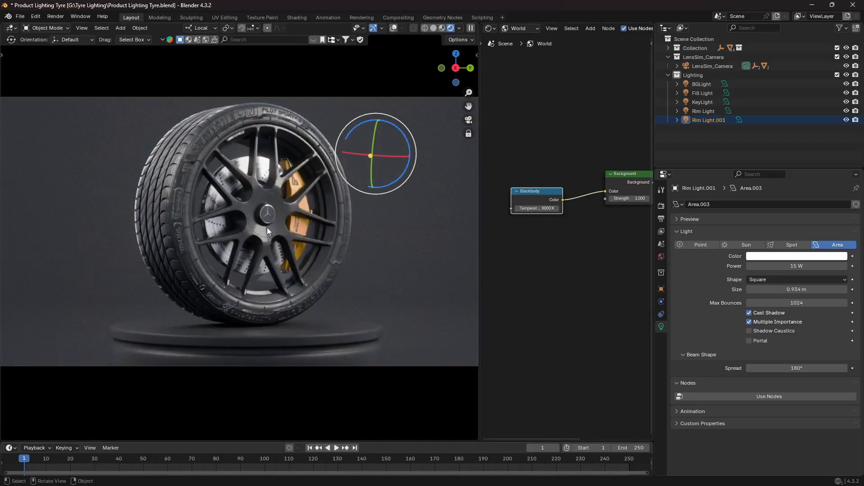
# Set the Strength of the World's Background node to 0.3.
pyautogui.click(635, 200)
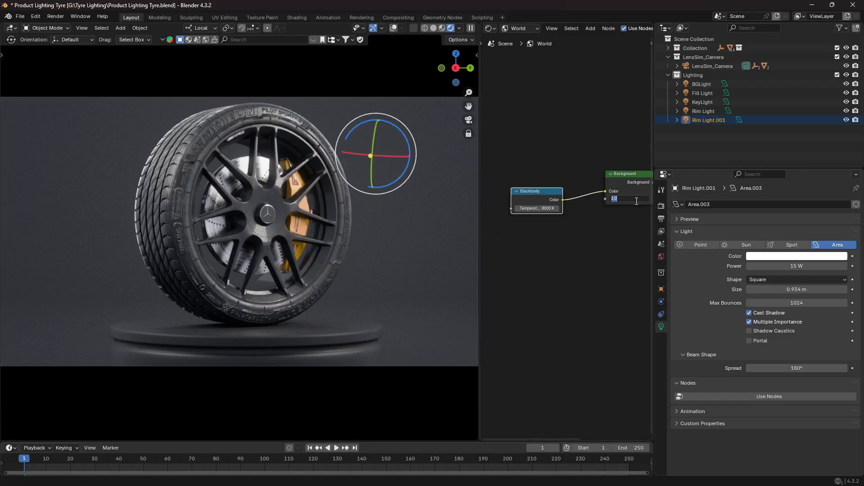
pyautogui.write('3')
pyautogui.press('Return')
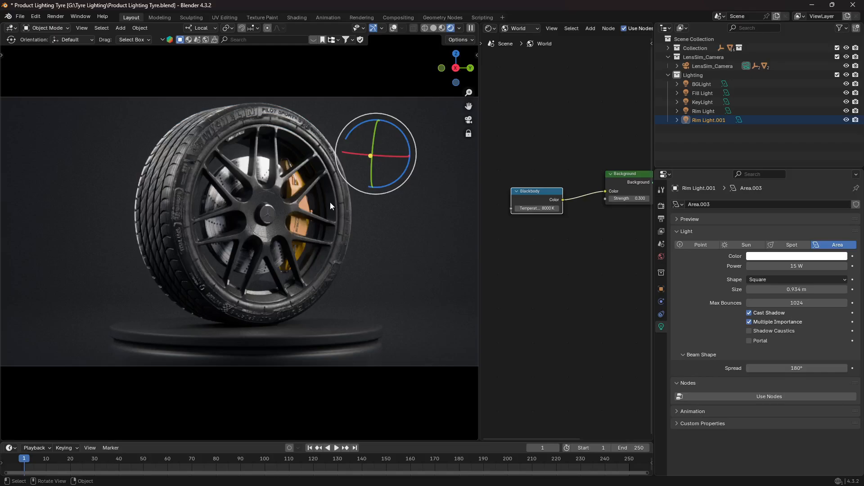
# Check the render Max Samples in the Cycles sampling settings and deselect the rim light by selecting the backdrop.
pyautogui.click(661, 206)
pyautogui.doubleClick(791, 348)
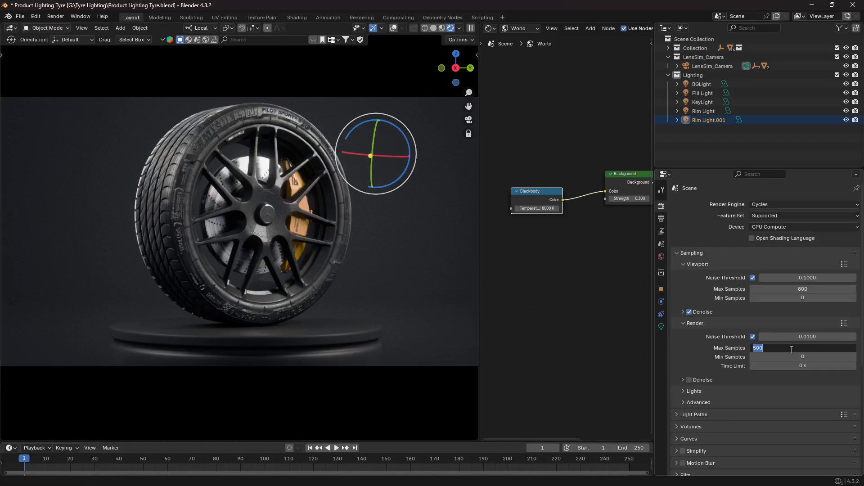
pyautogui.click(530, 276)
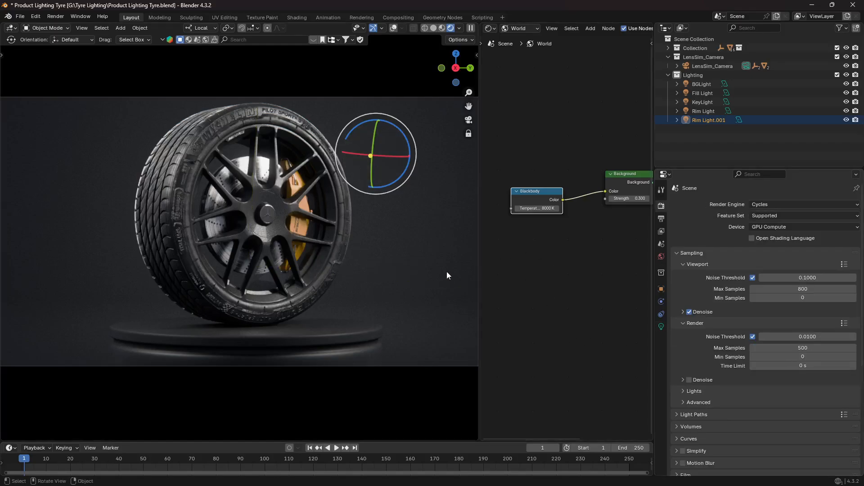
pyautogui.click(429, 258)
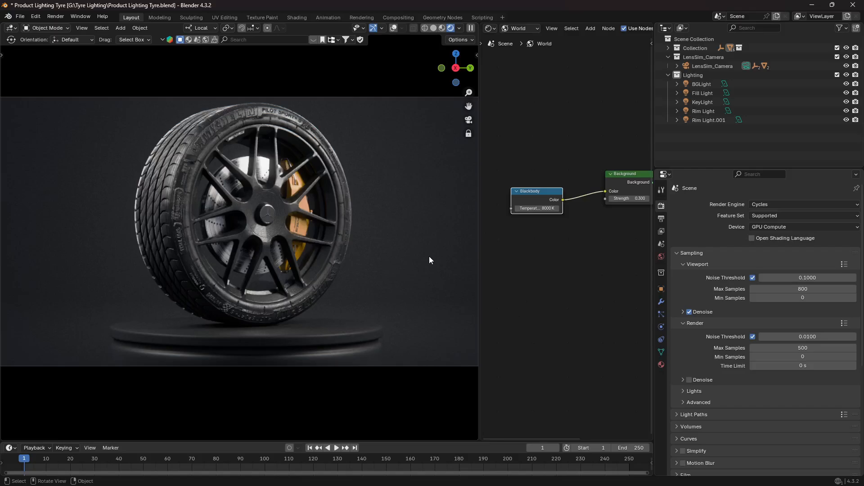